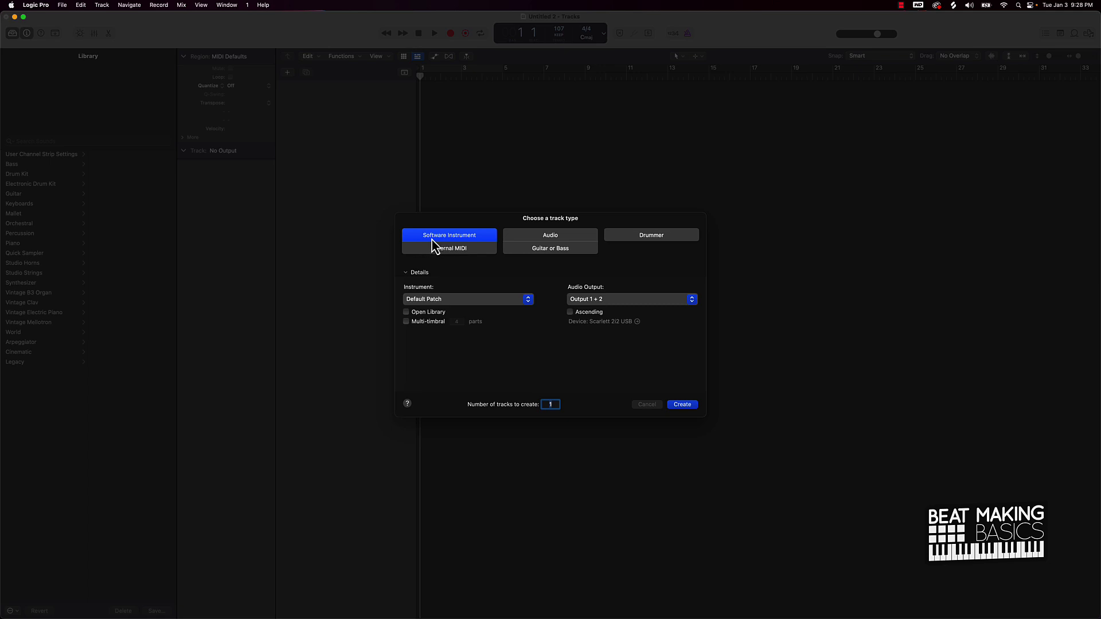
# - Create a software instrument track with the default Classic Electric Piano patch
pyautogui.click(433, 300)
pyautogui.click(544, 286)
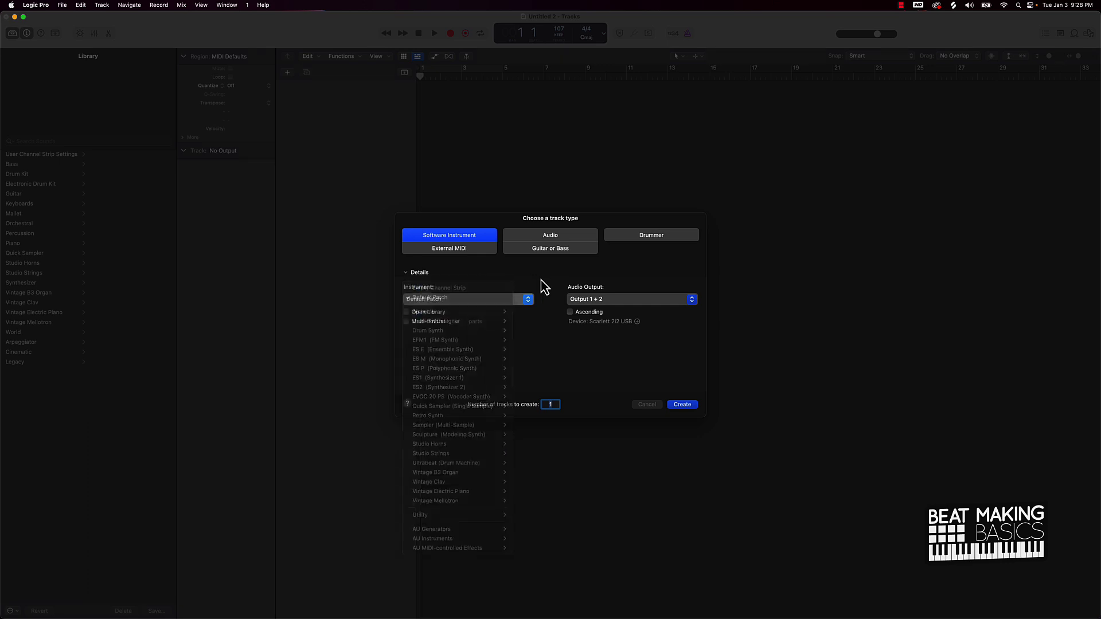
pyautogui.click(684, 405)
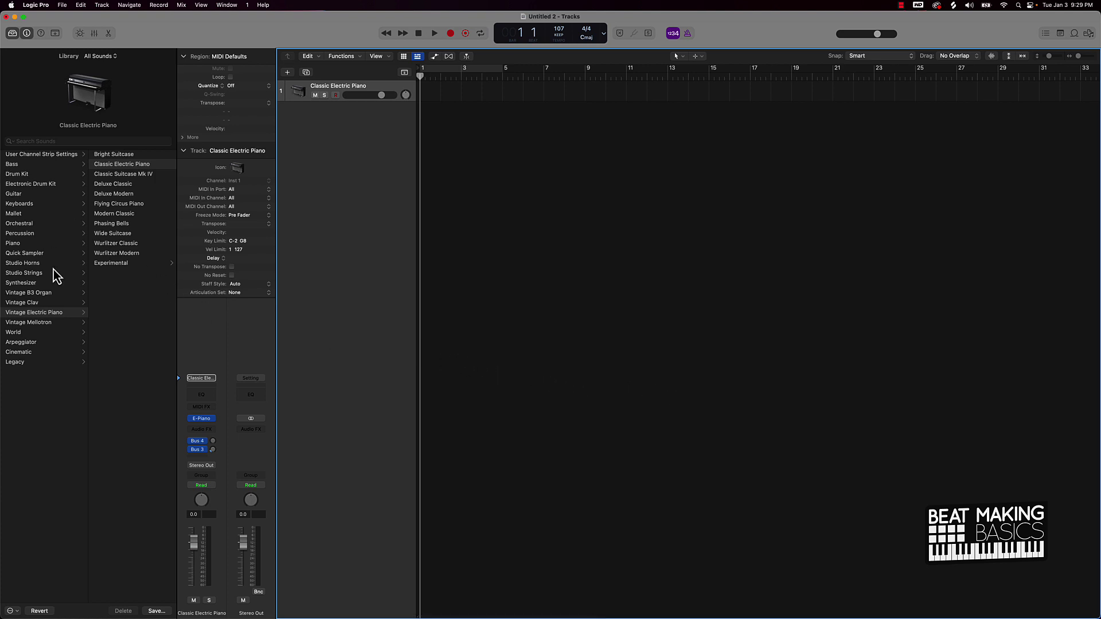
# - Load Boesendorfer Grand Piano from the Library's Piano category and record-enable the track
pyautogui.click(11, 34)
pyautogui.click(11, 35)
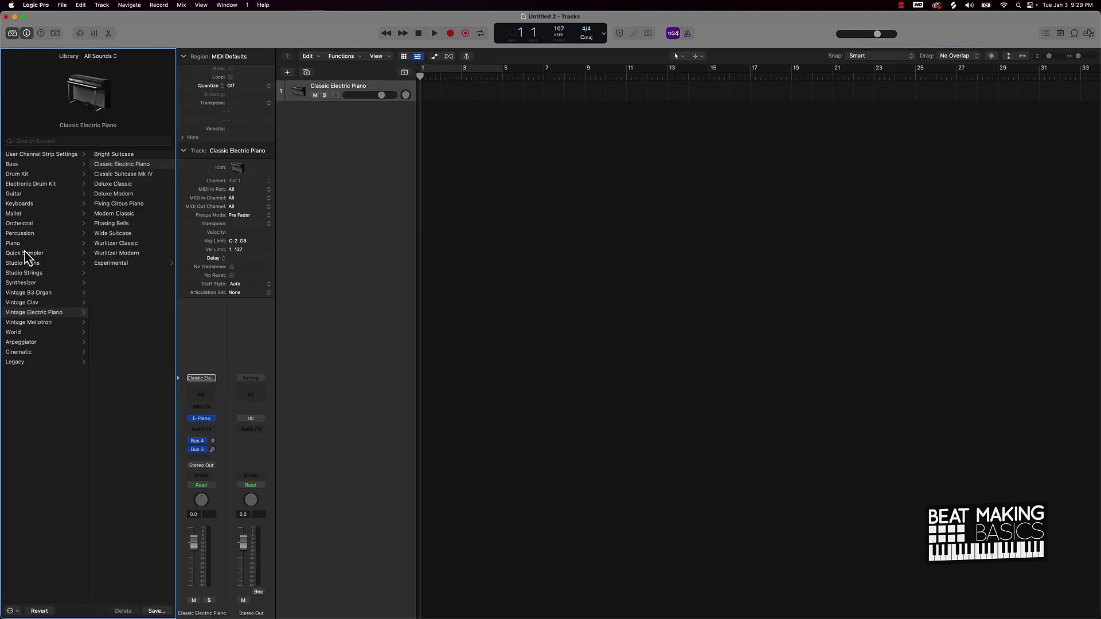
pyautogui.click(23, 244)
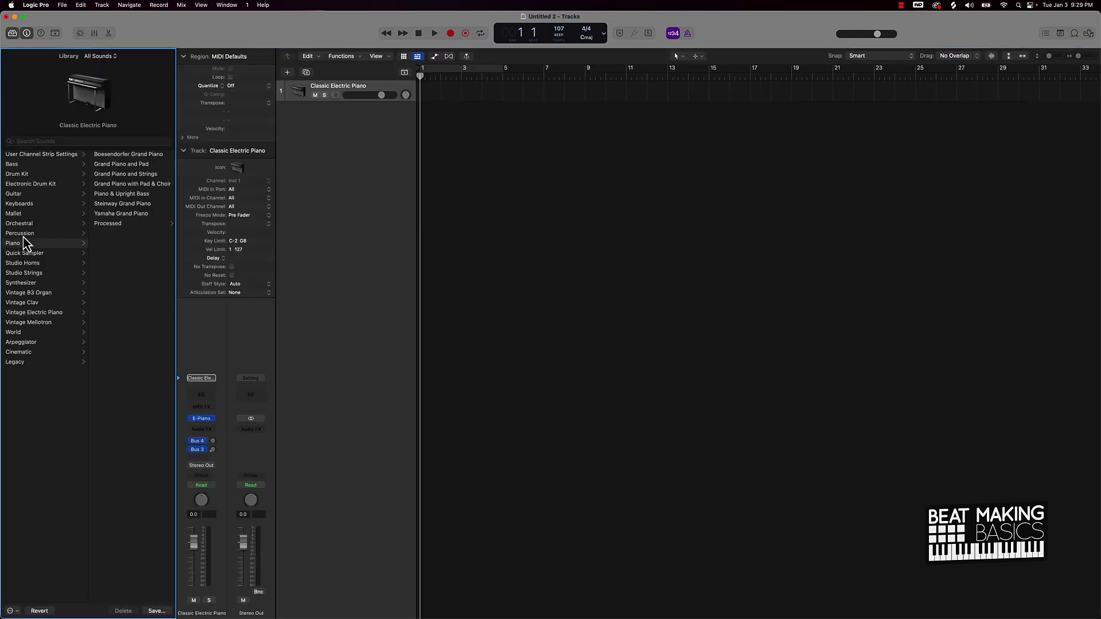
pyautogui.click(140, 155)
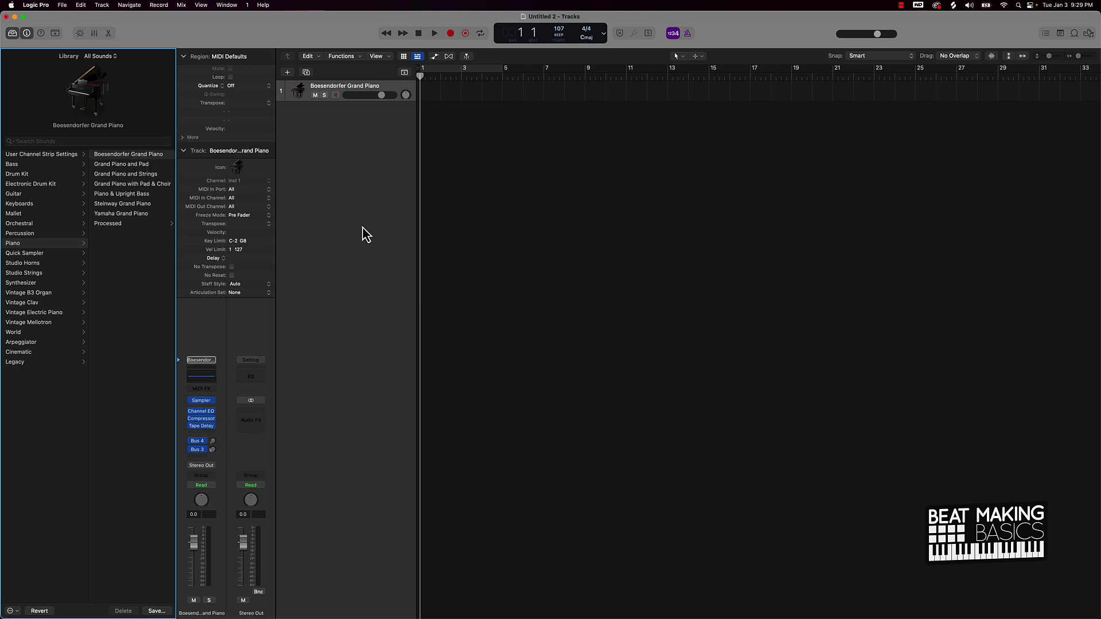
pyautogui.click(340, 91)
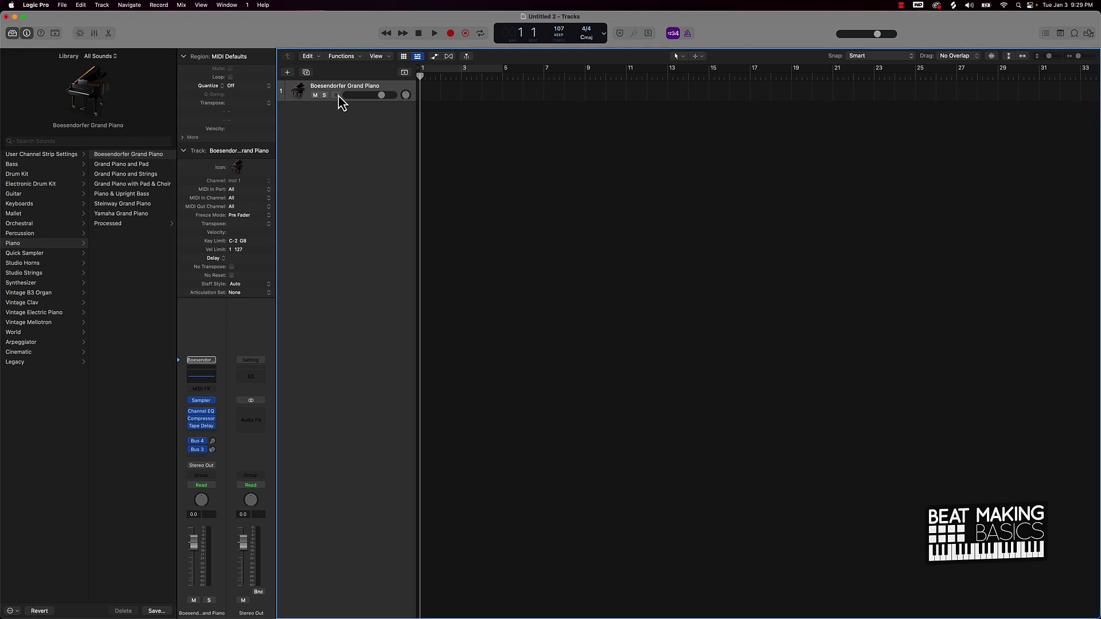
pyautogui.click(337, 95)
# - Open Musical Typing with Cmd-K, switch to the piano keyboard layout and move it left
pyautogui.press('super+k')
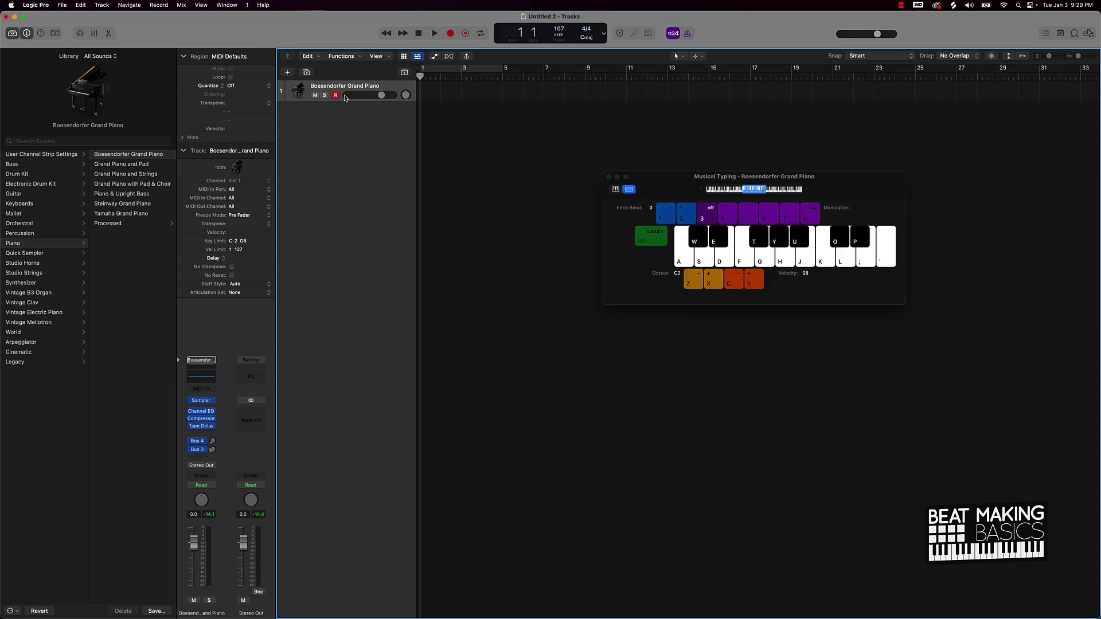
pyautogui.click(616, 191)
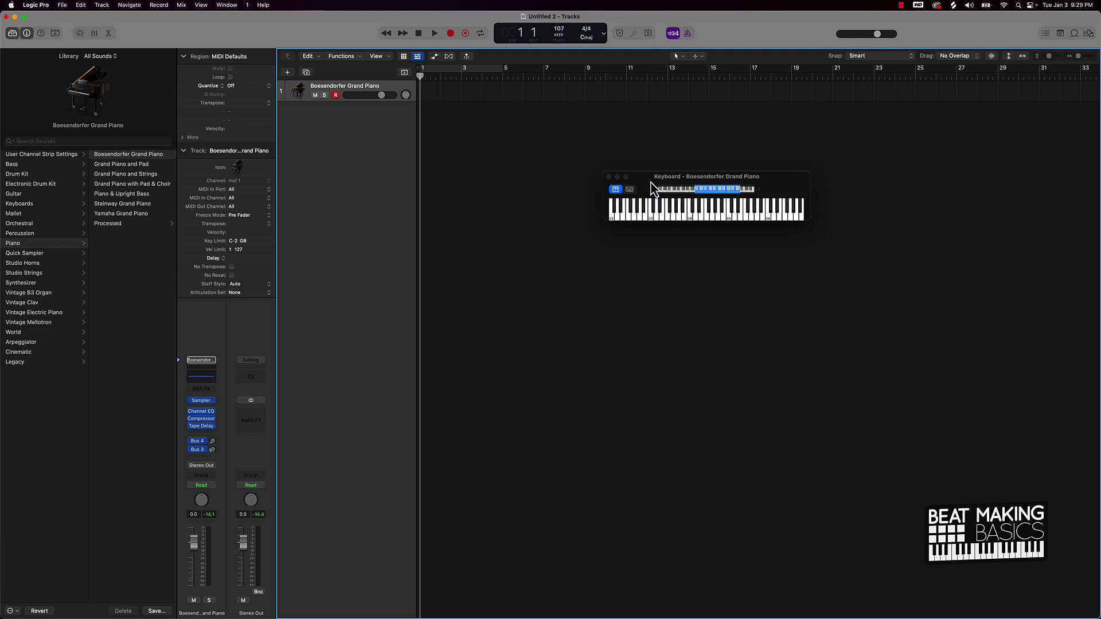
pyautogui.moveTo(635, 184); pyautogui.dragTo(459, 275)
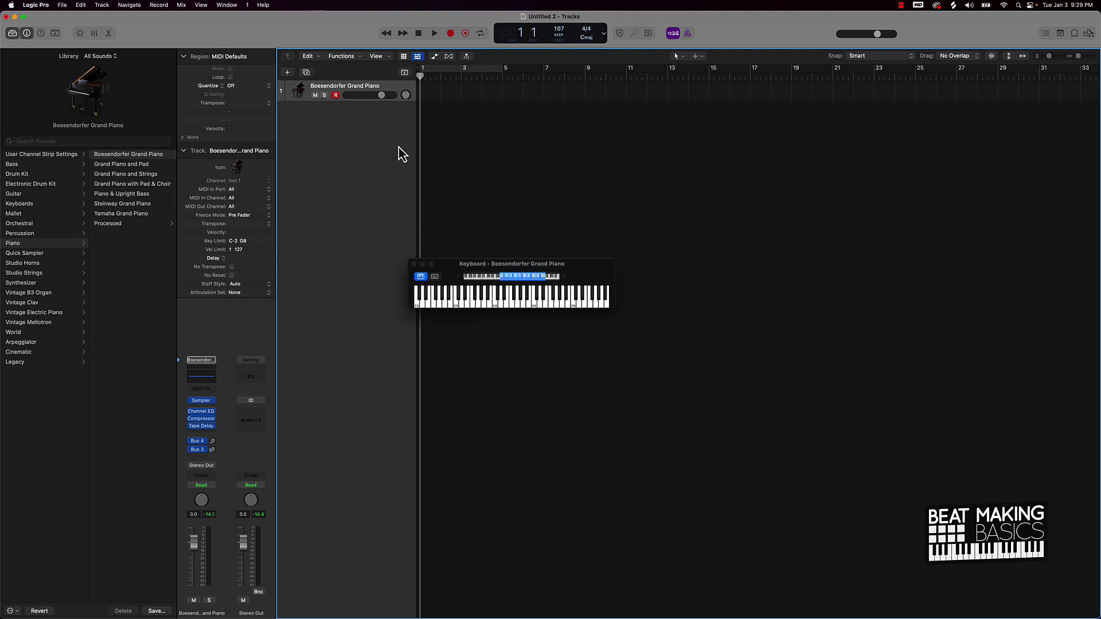
# - Audition the Boesendorfer piano by playing notes on the H, G, S and K keys
pyautogui.press('h')
pyautogui.press('h')
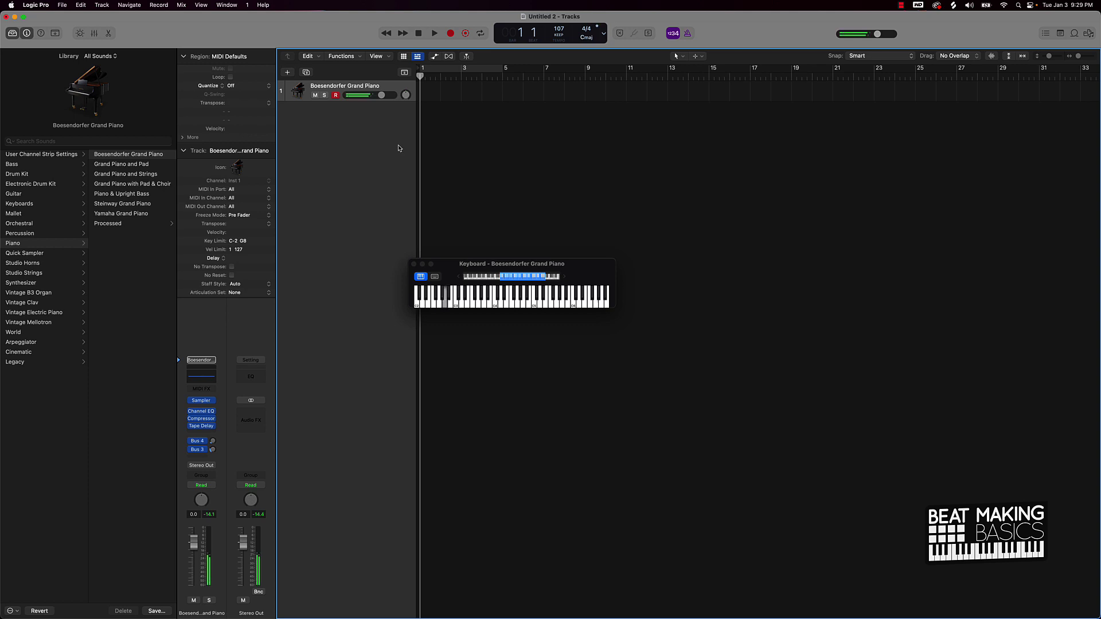
pyautogui.press('g')
pyautogui.press('h')
pyautogui.press('s')
pyautogui.press('h')
pyautogui.press('k')
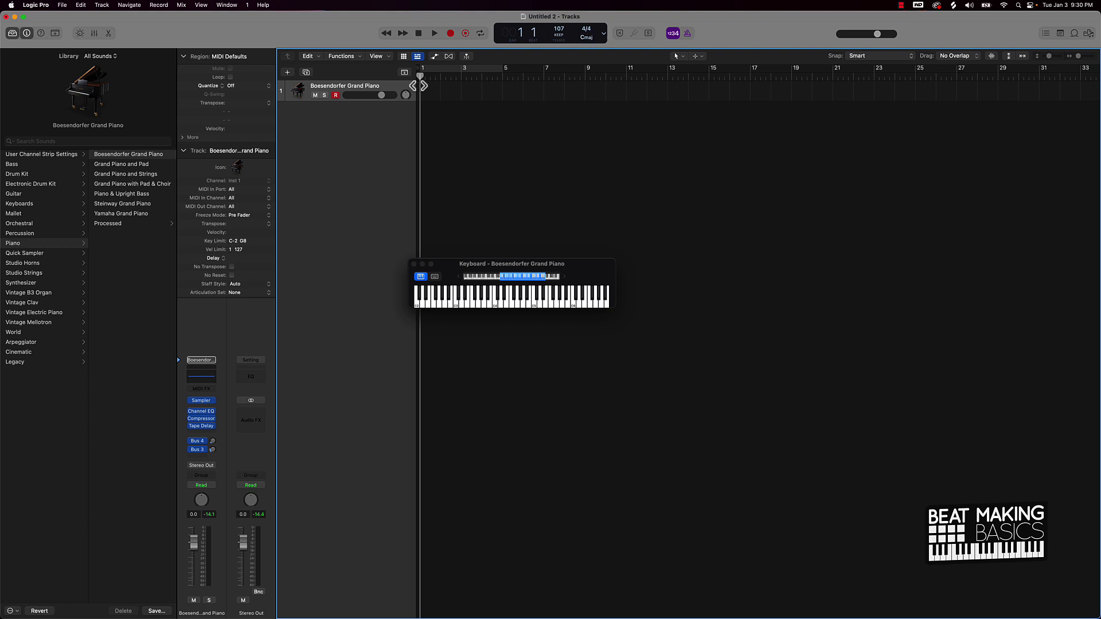
# - Set a cycle over bars 1–5 and raise the tempo to 160 BPM
pyautogui.click(440, 72)
pyautogui.press('r')
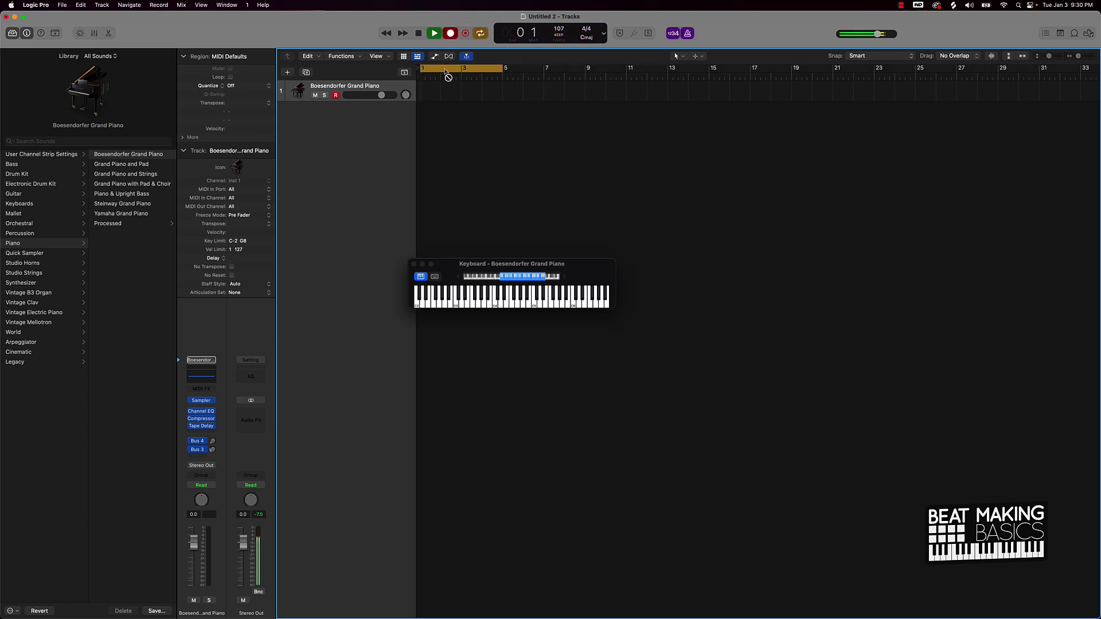
pyautogui.press('space')
pyautogui.click(466, 55)
pyautogui.moveTo(559, 29); pyautogui.dragTo(559, 12)
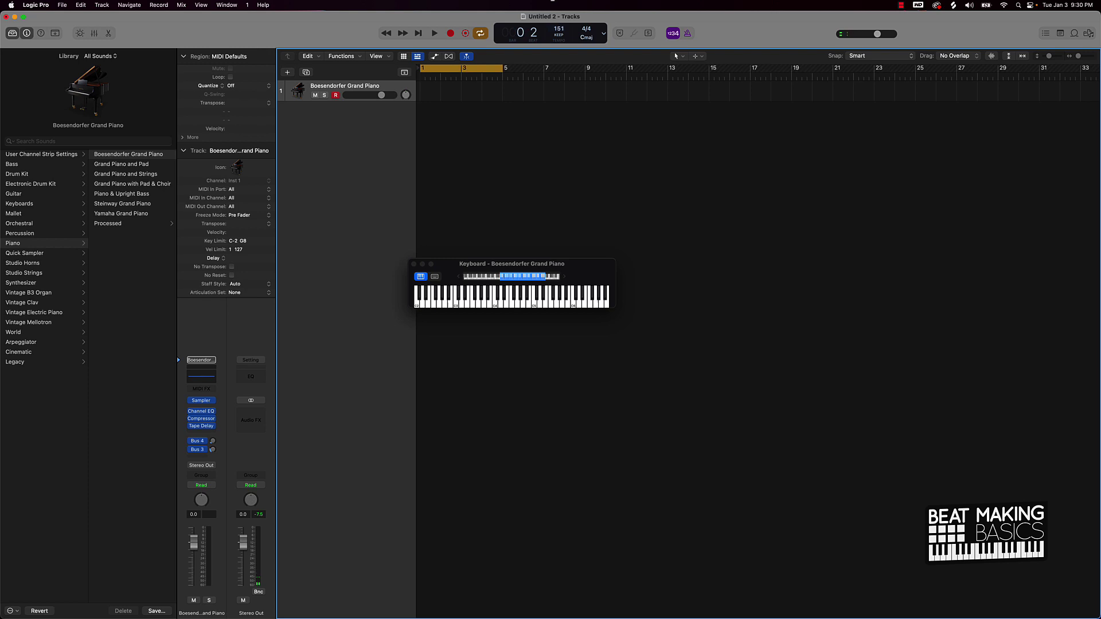
pyautogui.moveTo(555, 29); pyautogui.dragTo(561, 17)
# - Record a piano part and open the new region in the Piano Roll
pyautogui.press('r')
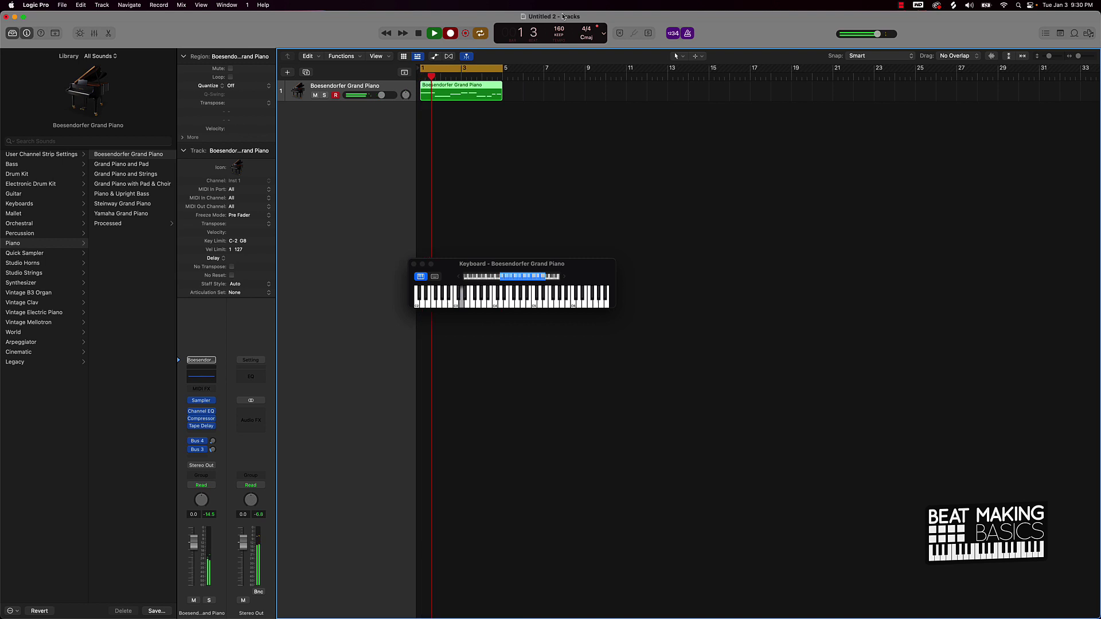
pyautogui.click(434, 33)
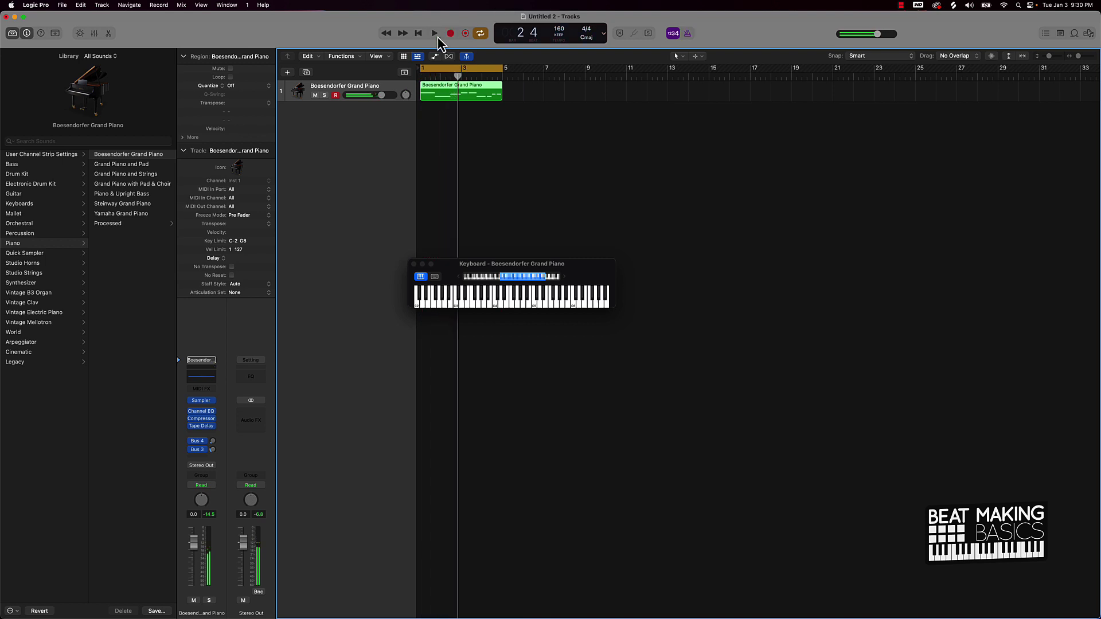
pyautogui.doubleClick(475, 106)
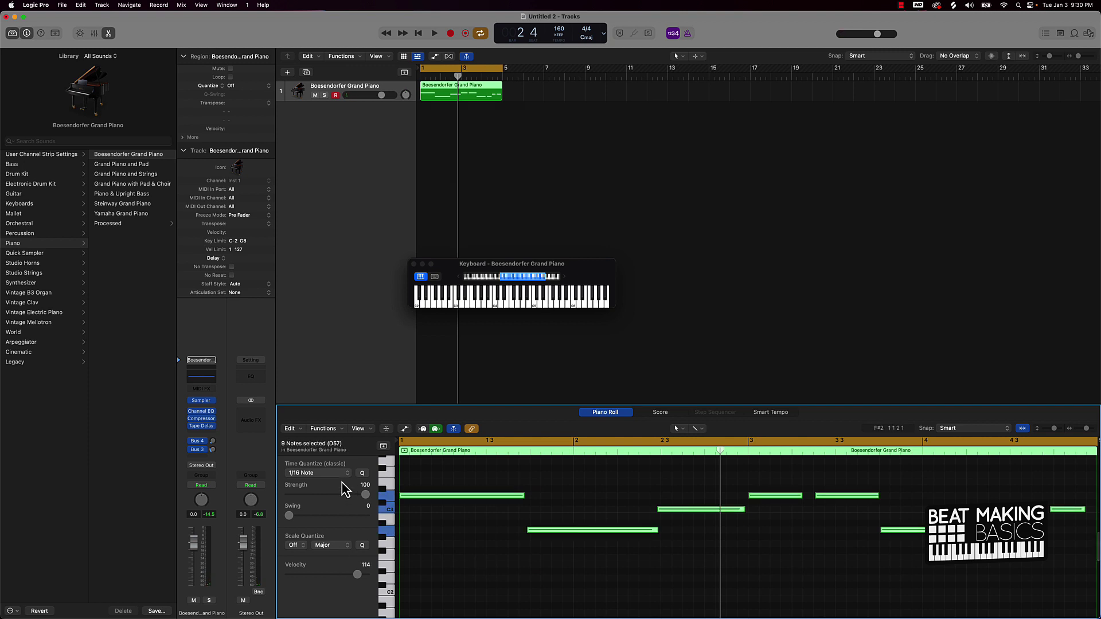
# - Quantize the notes to 1/16, then duplicate the track with the region copied an octave lower
pyautogui.click(361, 473)
pyautogui.click(302, 95)
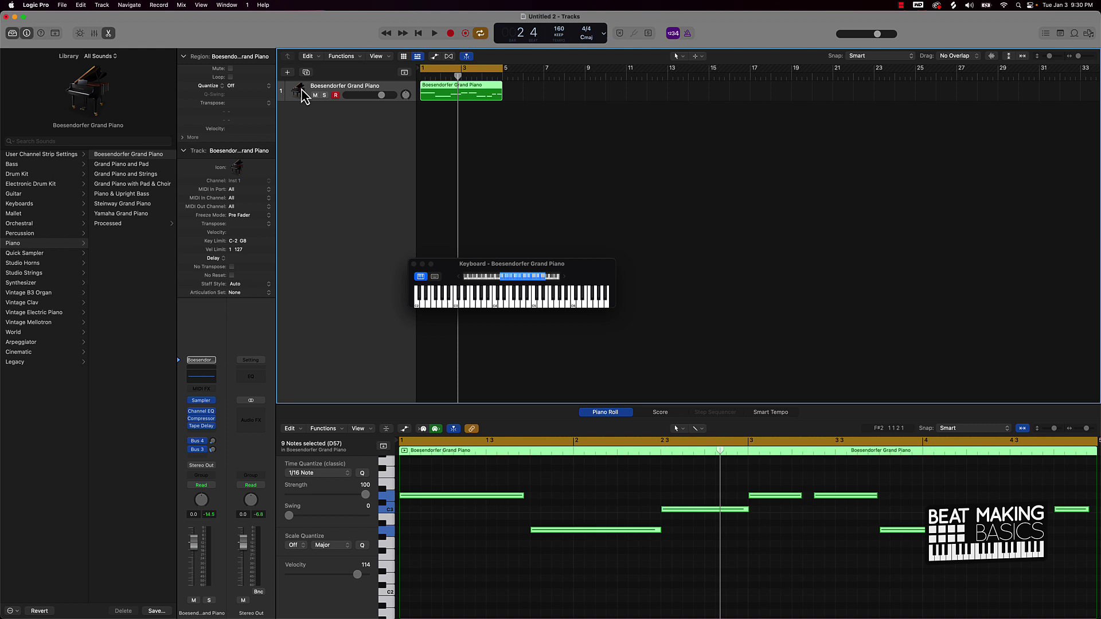
pyautogui.press('super+d')
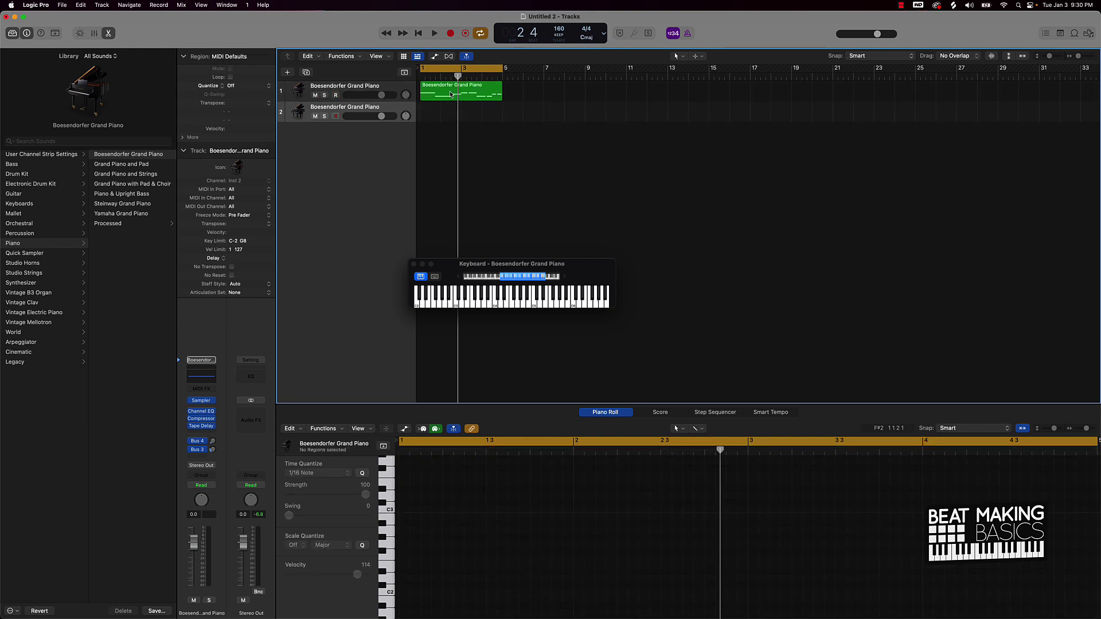
pyautogui.keyDown('alt'); pyautogui.moveTo(455, 99); pyautogui.dragTo(454, 113); pyautogui.keyUp('alt')
pyautogui.click(475, 533)
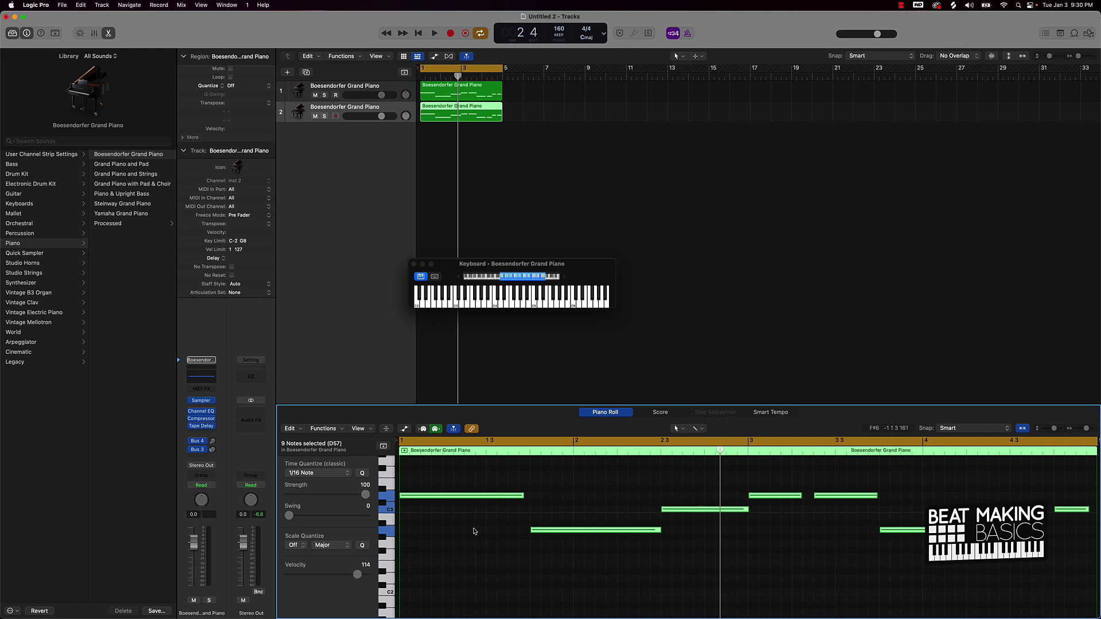
pyautogui.hotkey('alt', 'shift', 'Down')
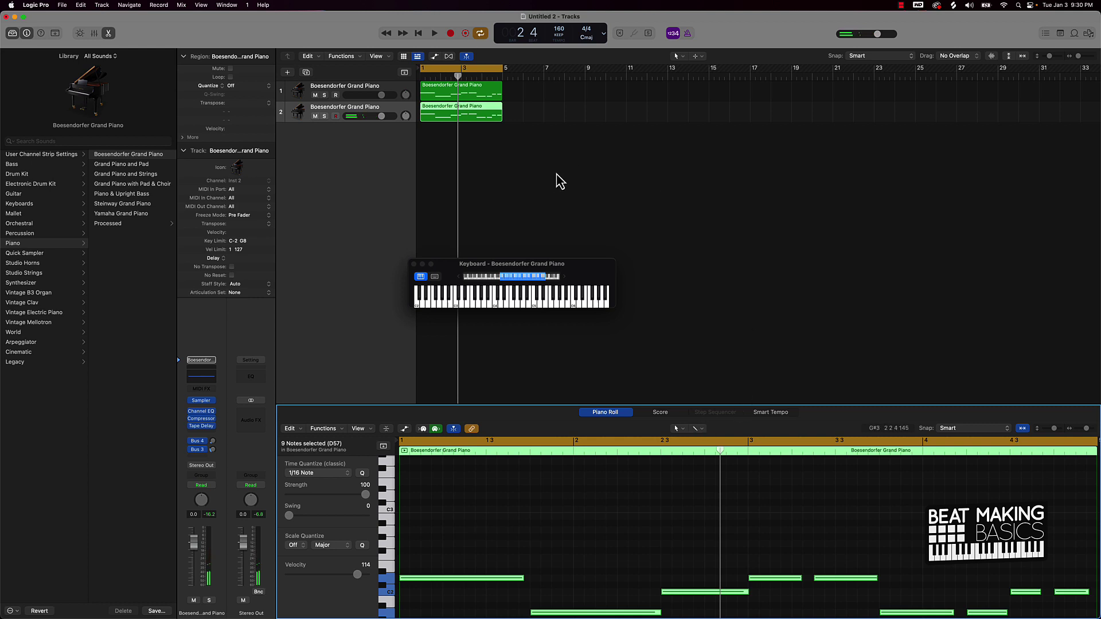
pyautogui.click(536, 178)
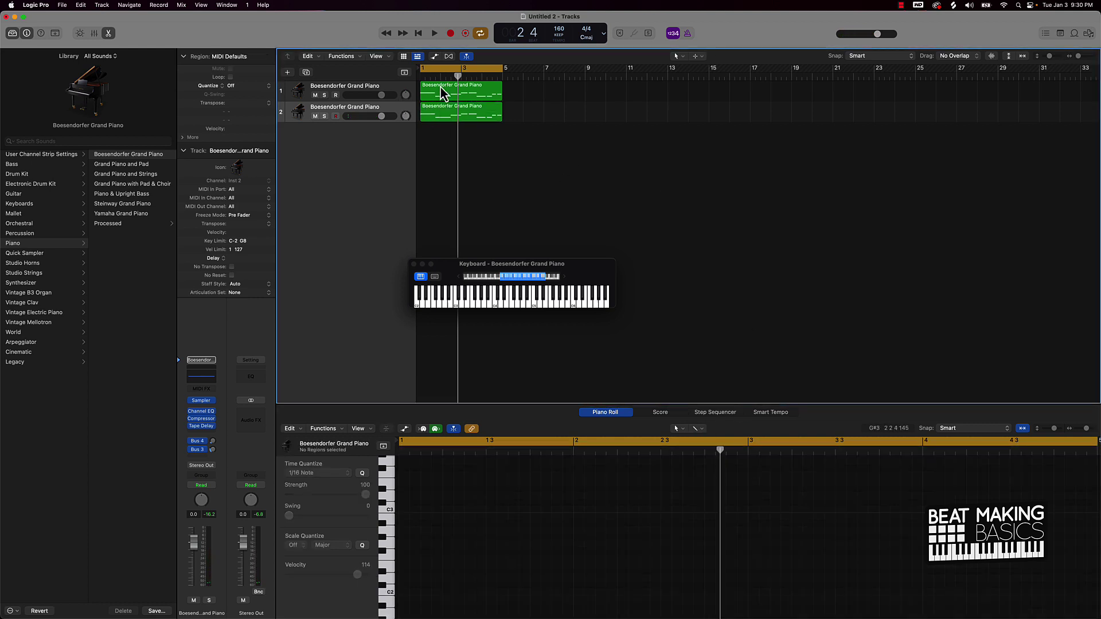
pyautogui.press('Return')
pyautogui.press('space')
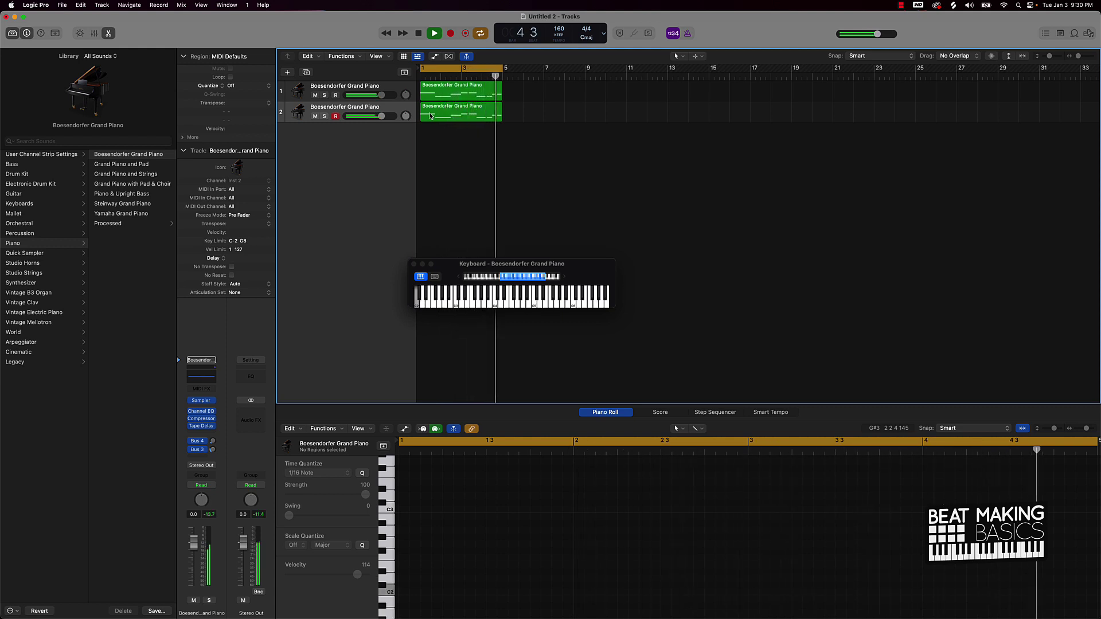
pyautogui.press('space')
# - Add a third piano track with the region transposed another octave down, and play all three
pyautogui.click(324, 111)
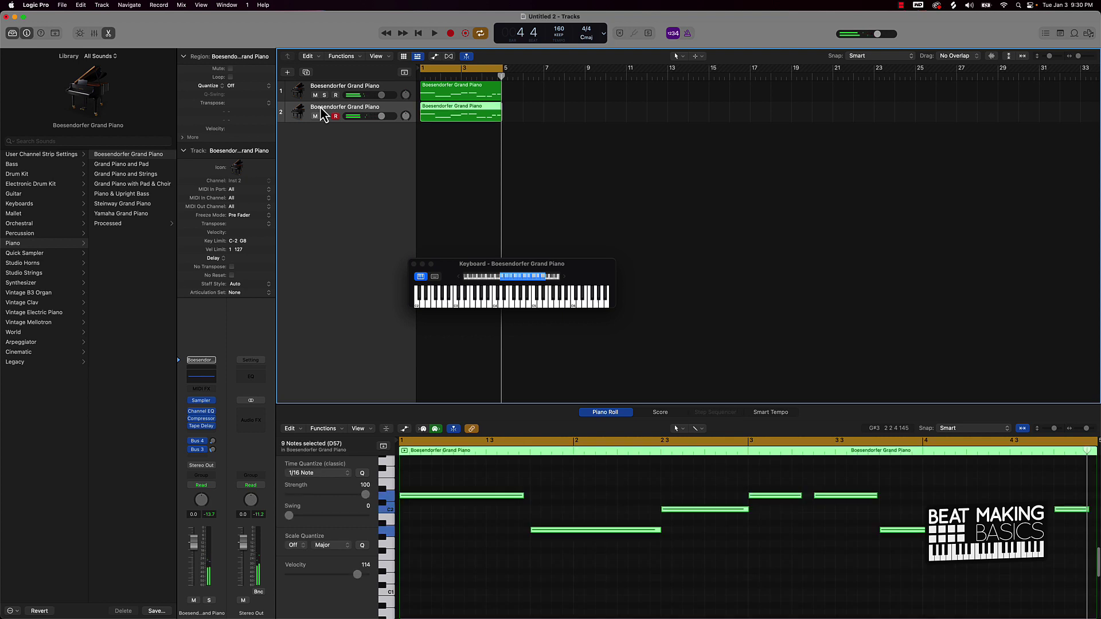
pyautogui.press('super+d')
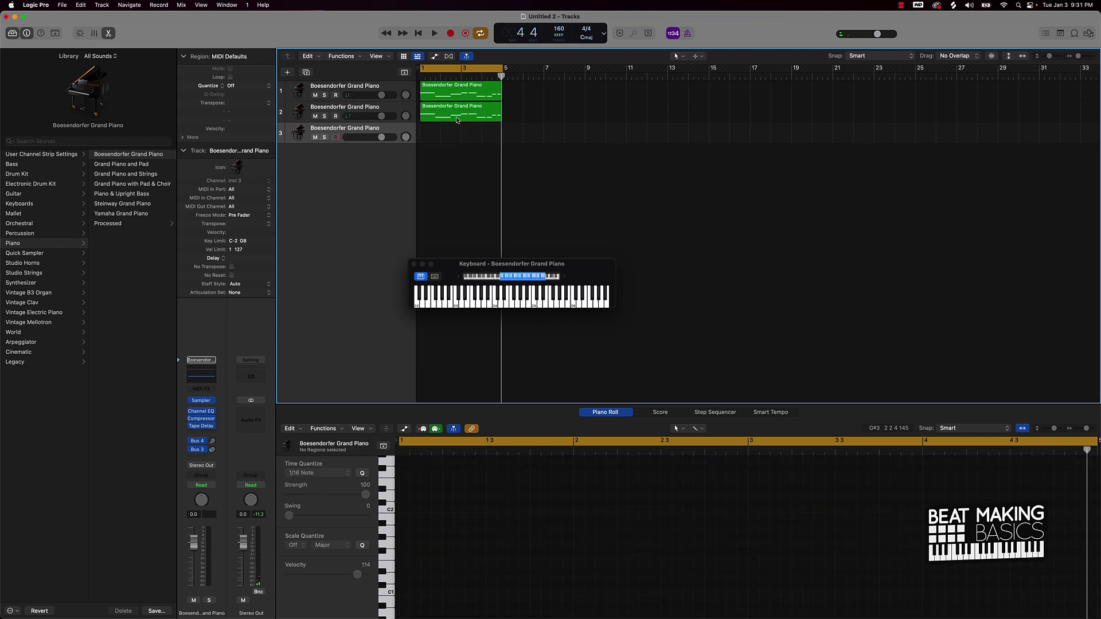
pyautogui.moveTo(457, 120); pyautogui.dragTo(457, 129)
pyautogui.press('p')
pyautogui.press('p')
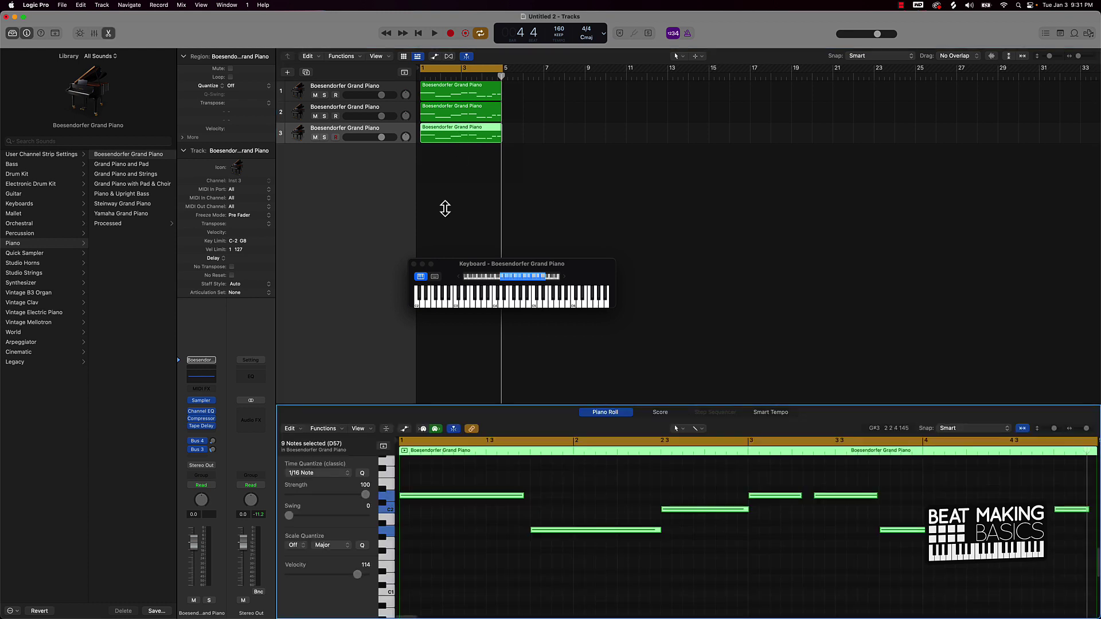
pyautogui.hotkey('alt', 'shift', 'Down')
pyautogui.press('space')
pyautogui.click(458, 554)
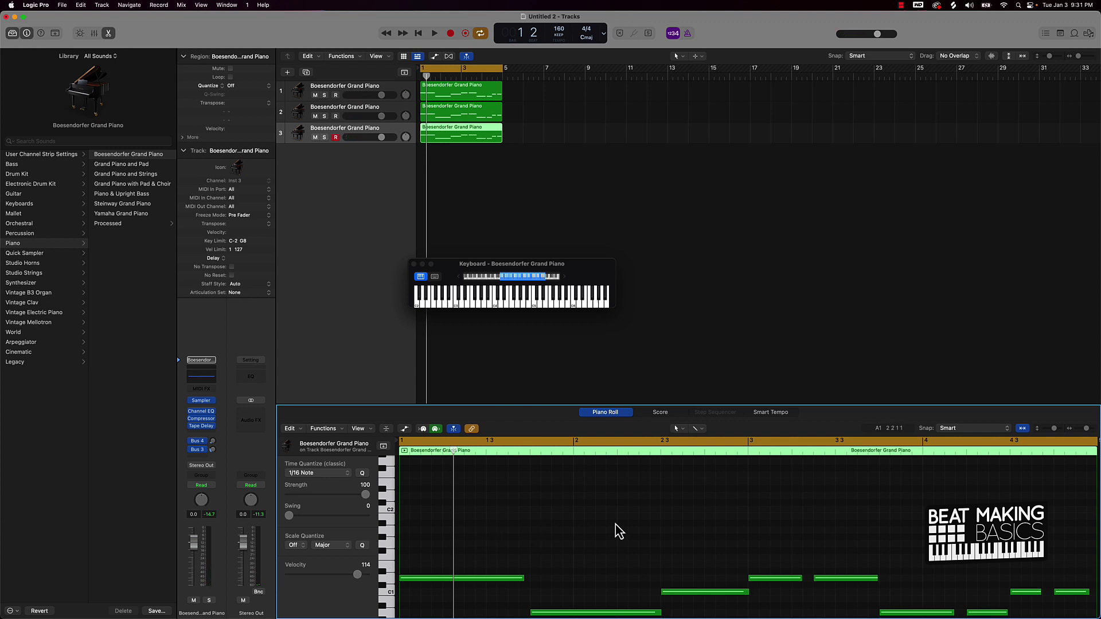
pyautogui.click(537, 212)
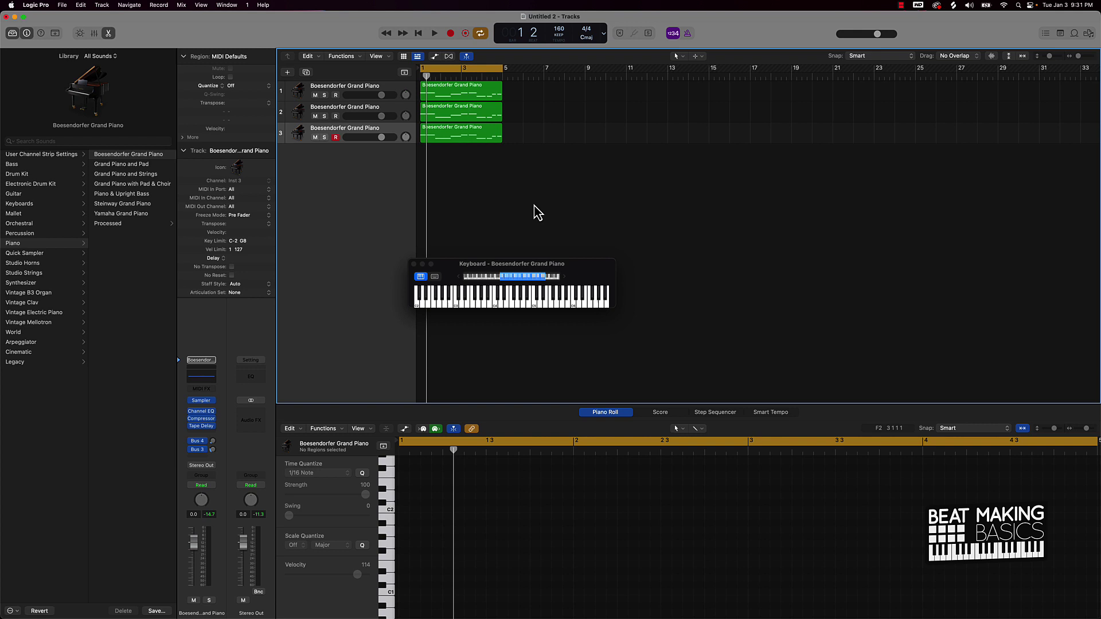
pyautogui.press('space')
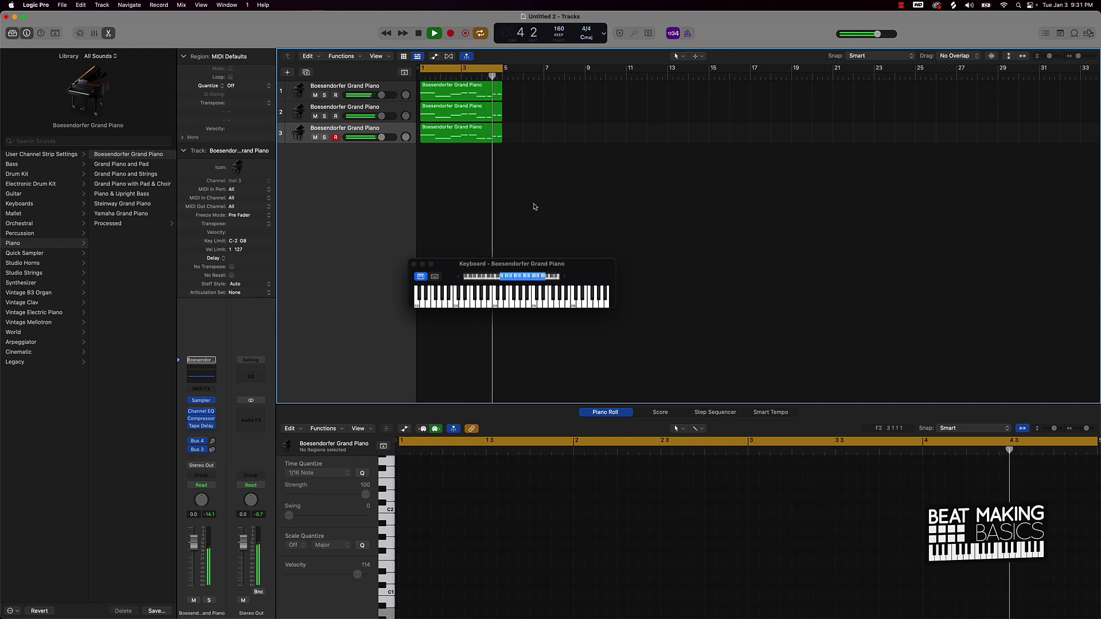
pyautogui.press('space')
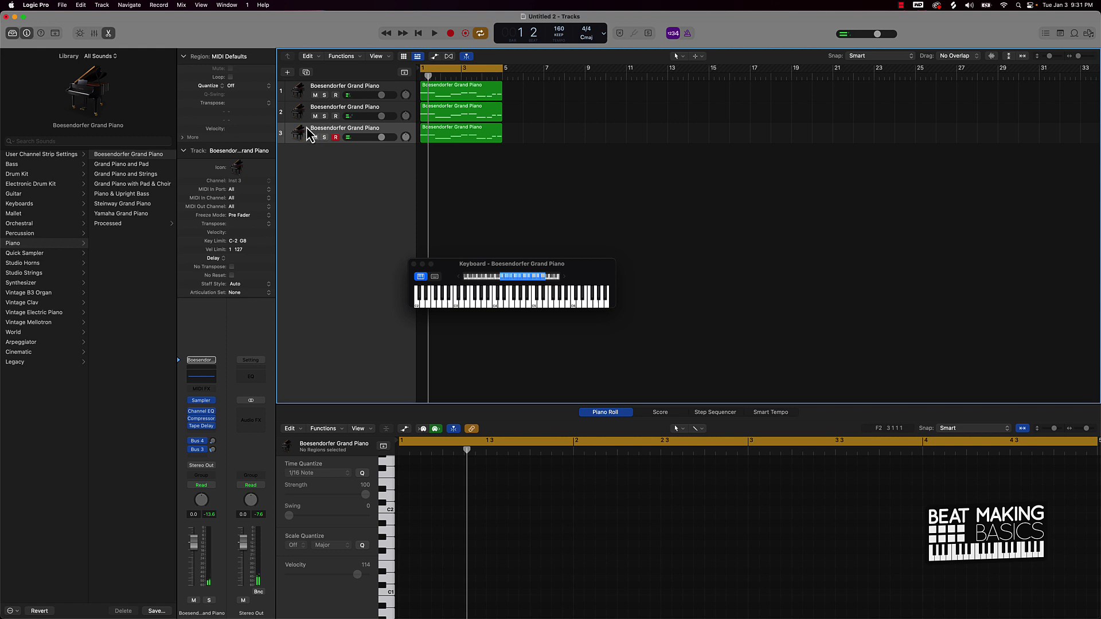
# - Add Inst 4 as a software instrument track using Quick Sampler (Single Sample)
pyautogui.click(287, 72)
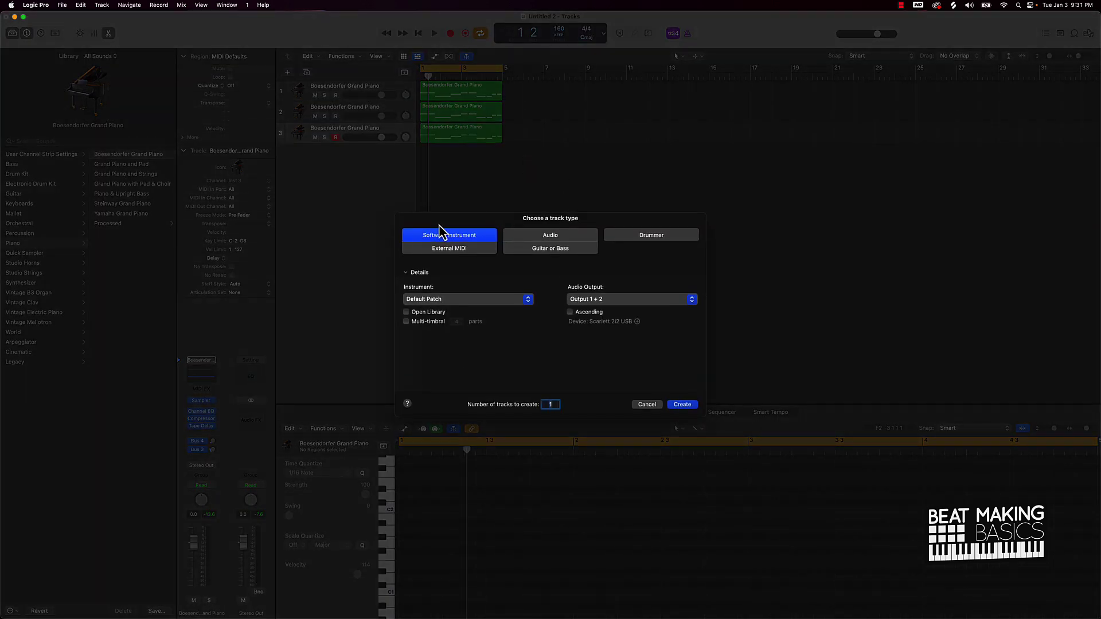
pyautogui.click(462, 300)
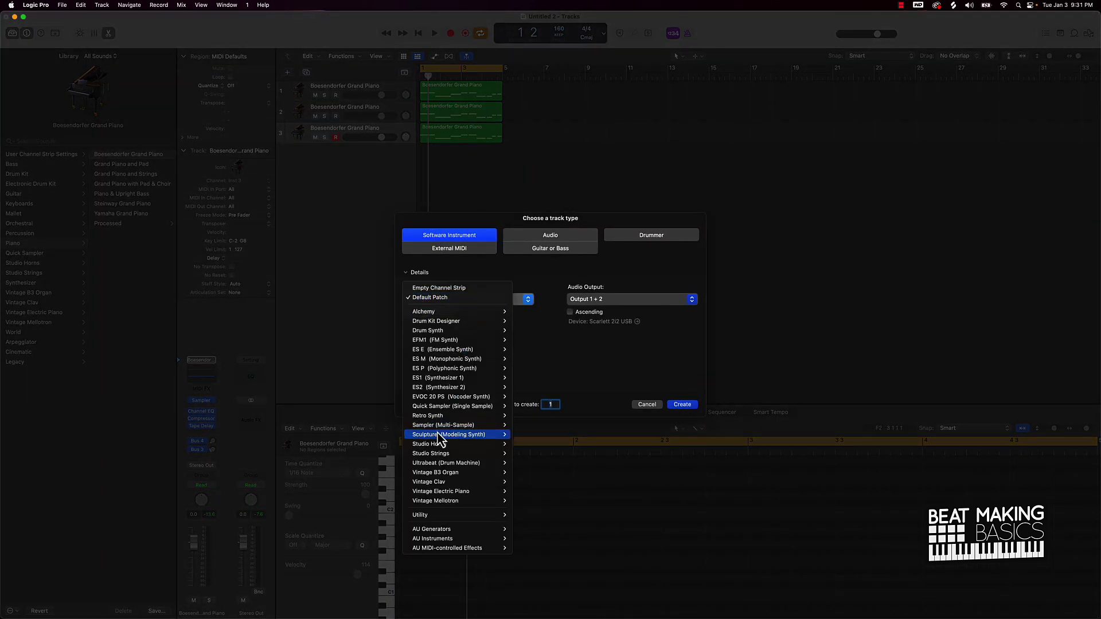
pyautogui.moveTo(455, 410)
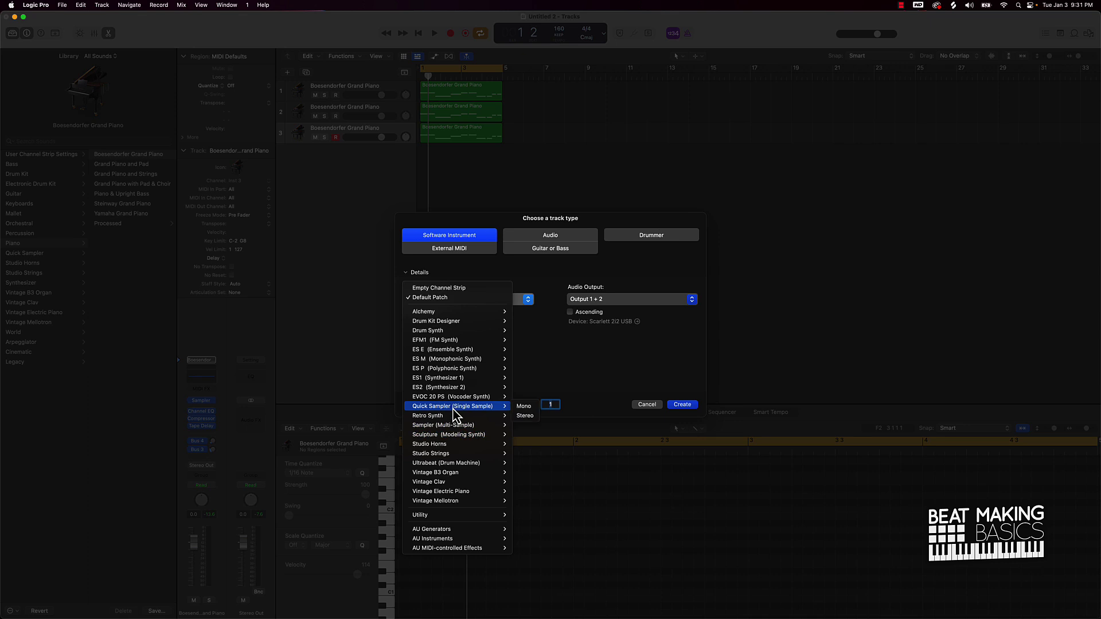
pyautogui.click(525, 416)
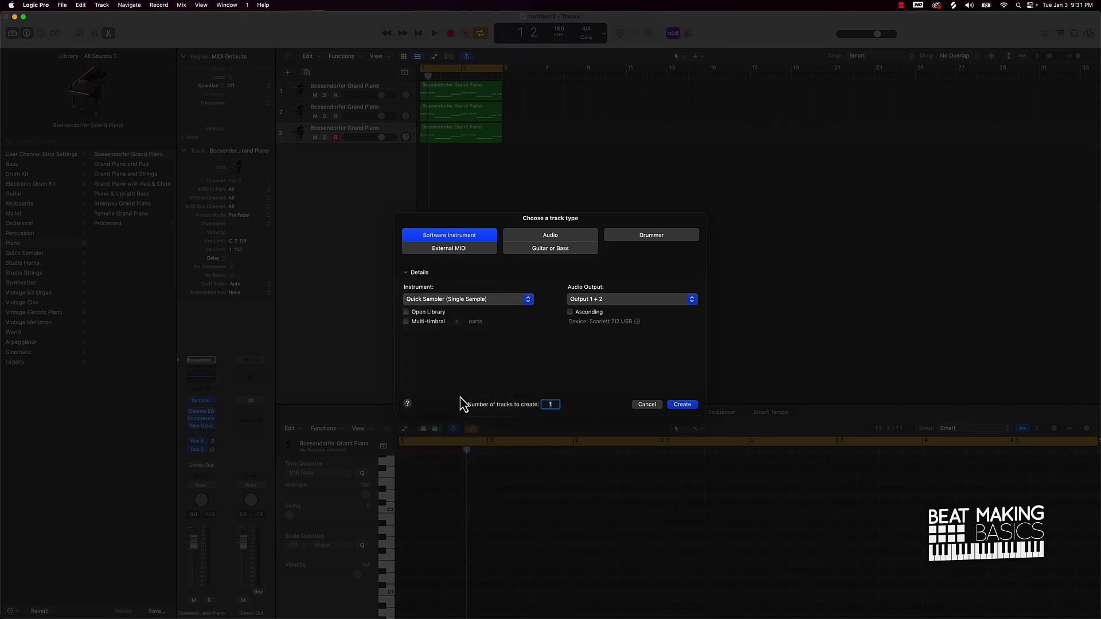
pyautogui.click(695, 405)
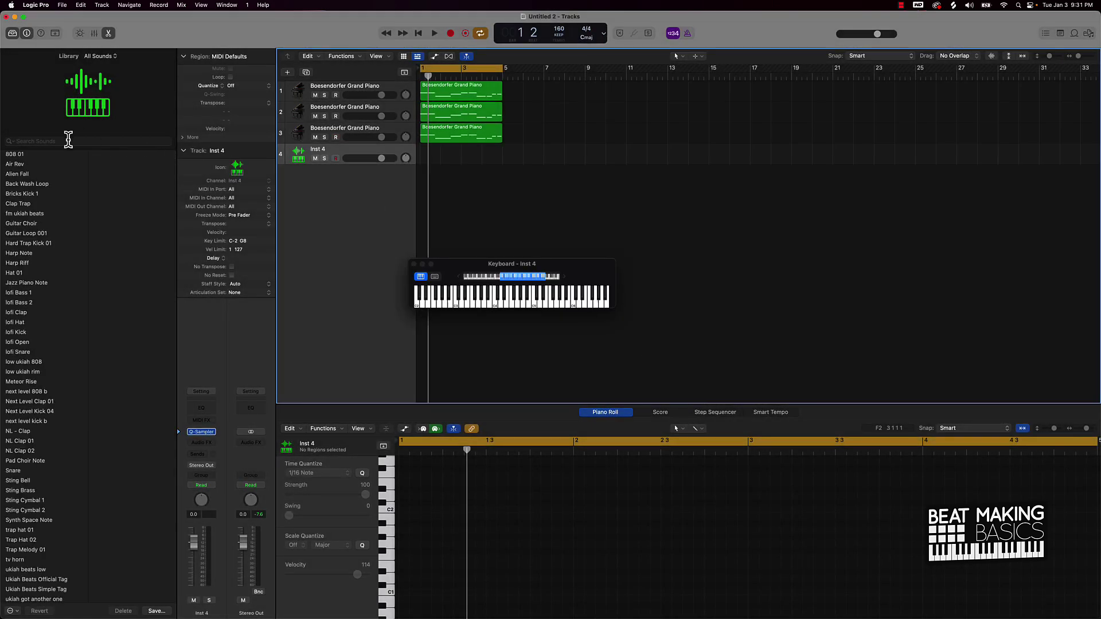
pyautogui.scroll(-5, 34, 270)
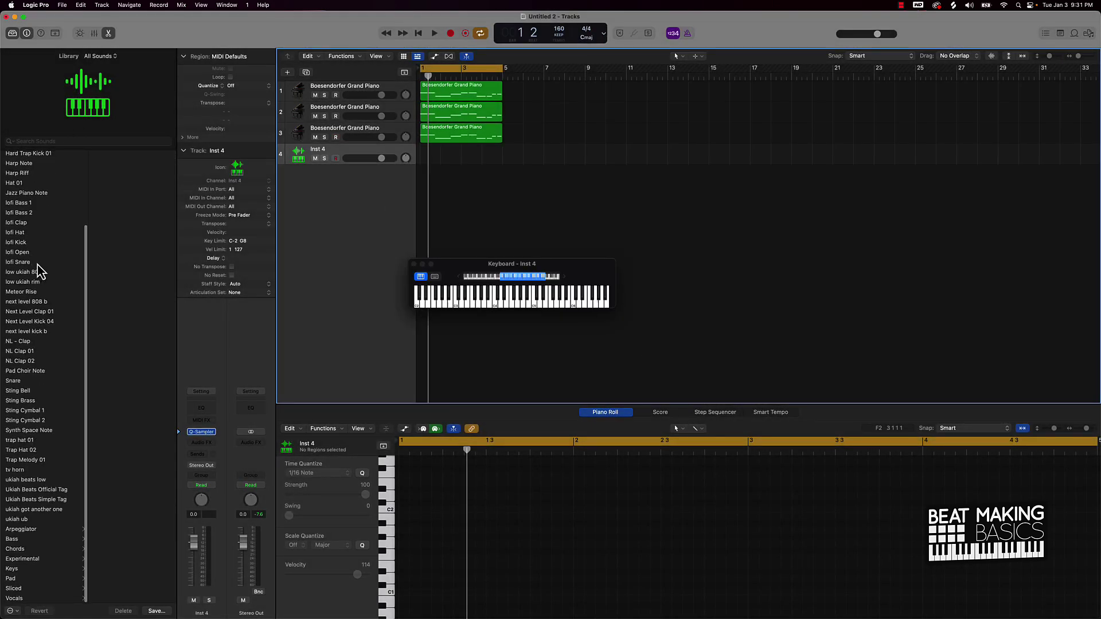
pyautogui.scroll(5, 29, 241)
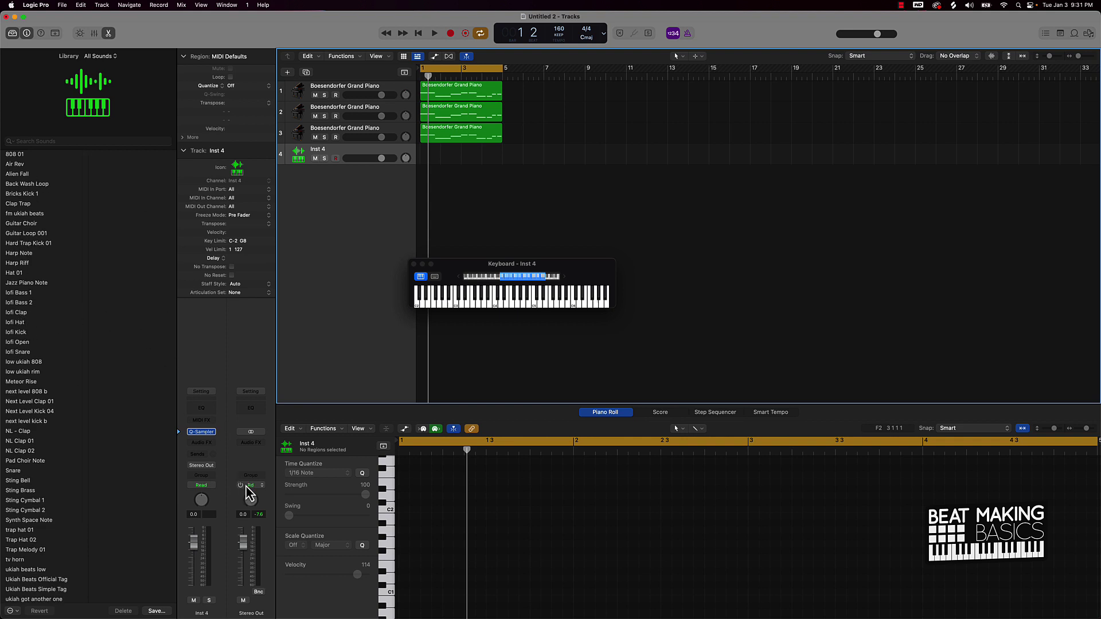
# - Open Inst 4's Quick Sampler, move it aside, hide the Library and show the Loop Browser
pyautogui.click(205, 433)
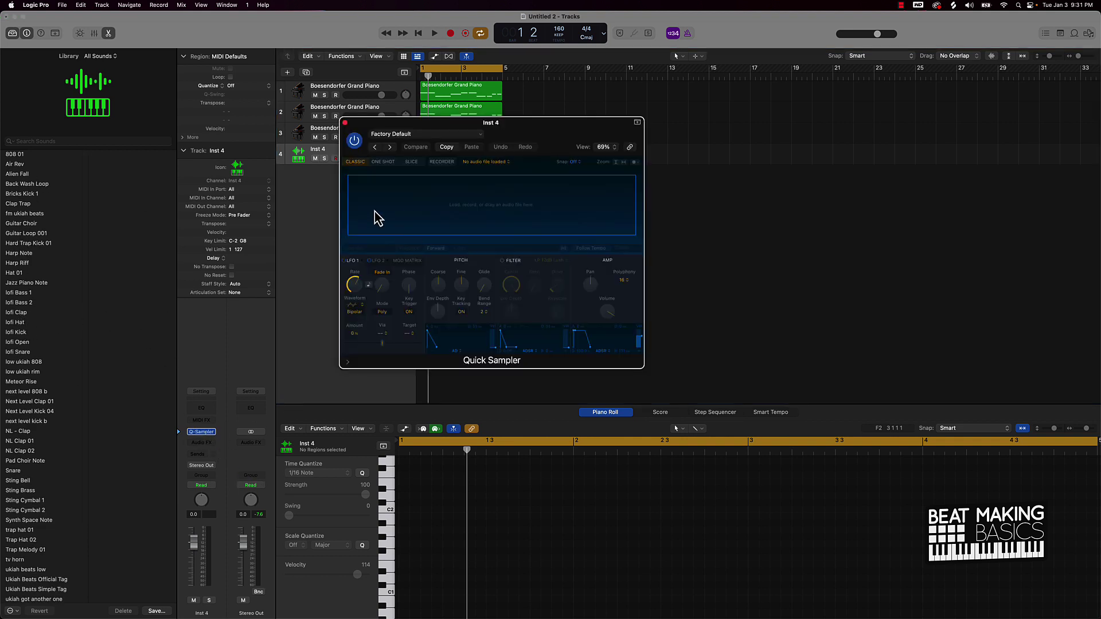
pyautogui.moveTo(556, 137); pyautogui.dragTo(484, 189)
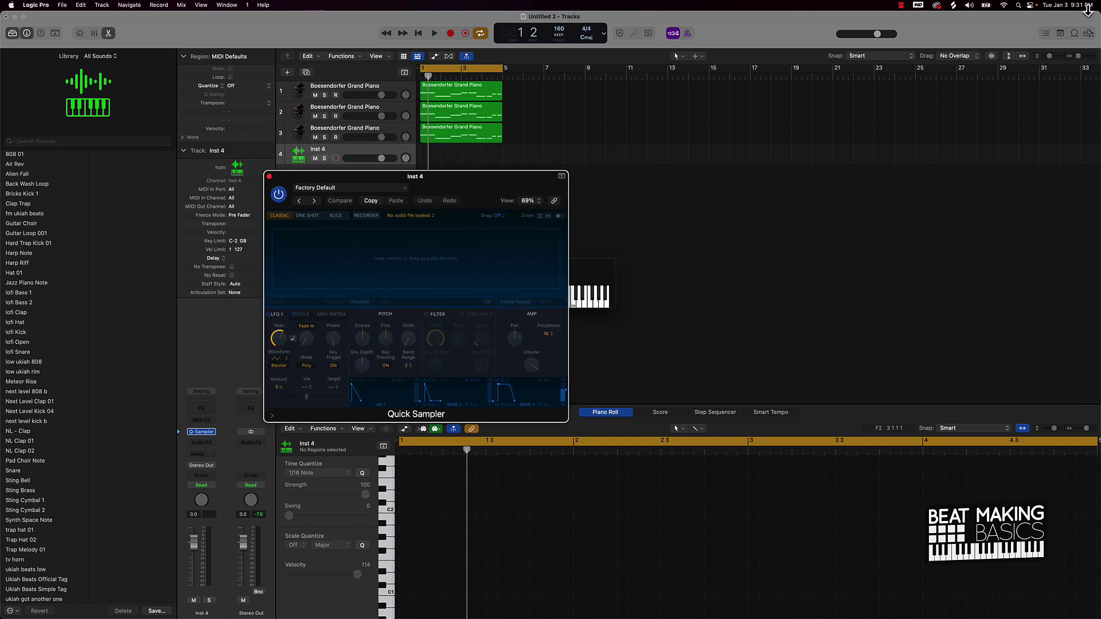
pyautogui.click(13, 33)
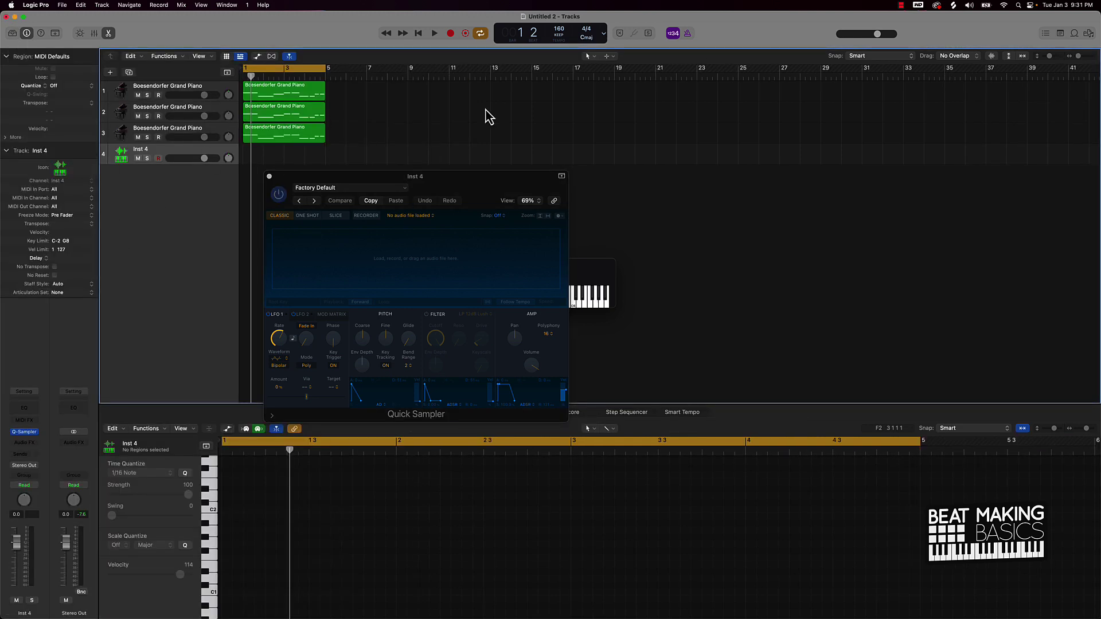
pyautogui.click(1074, 34)
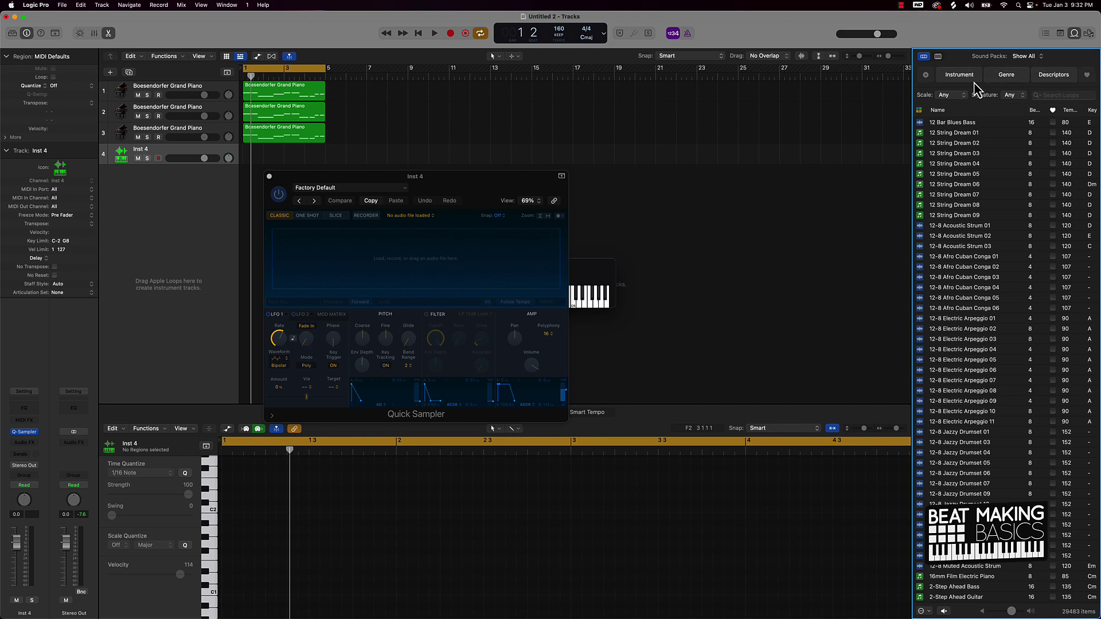
# - Filter Apple Loops to the Hip Hop genre, All Drums and the Boys Noize pack
pyautogui.click(1008, 76)
pyautogui.click(1028, 105)
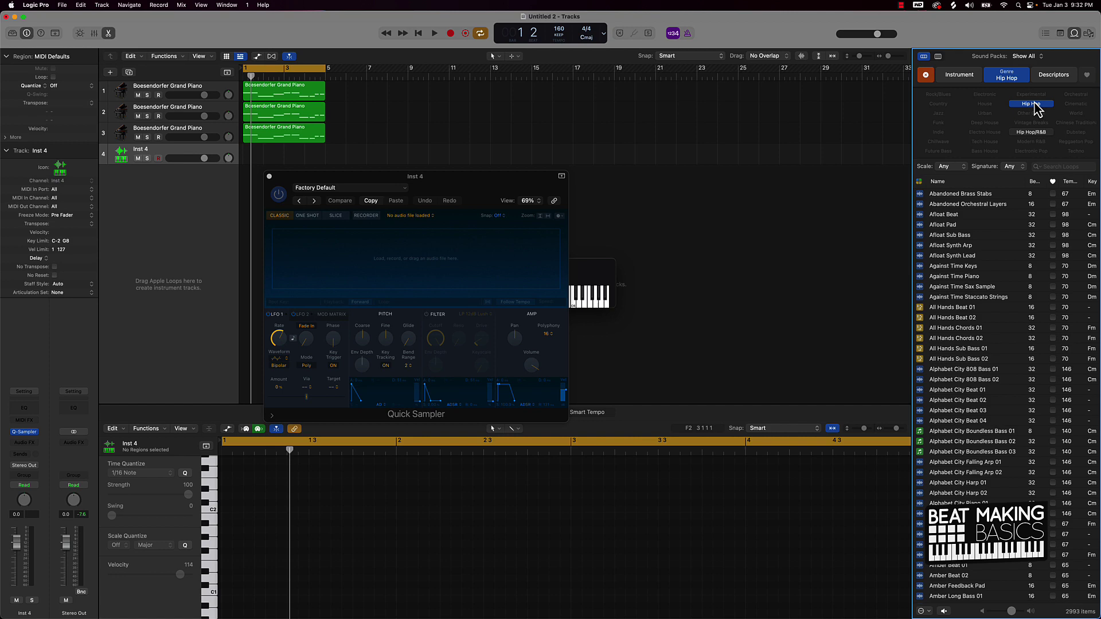
pyautogui.click(959, 78)
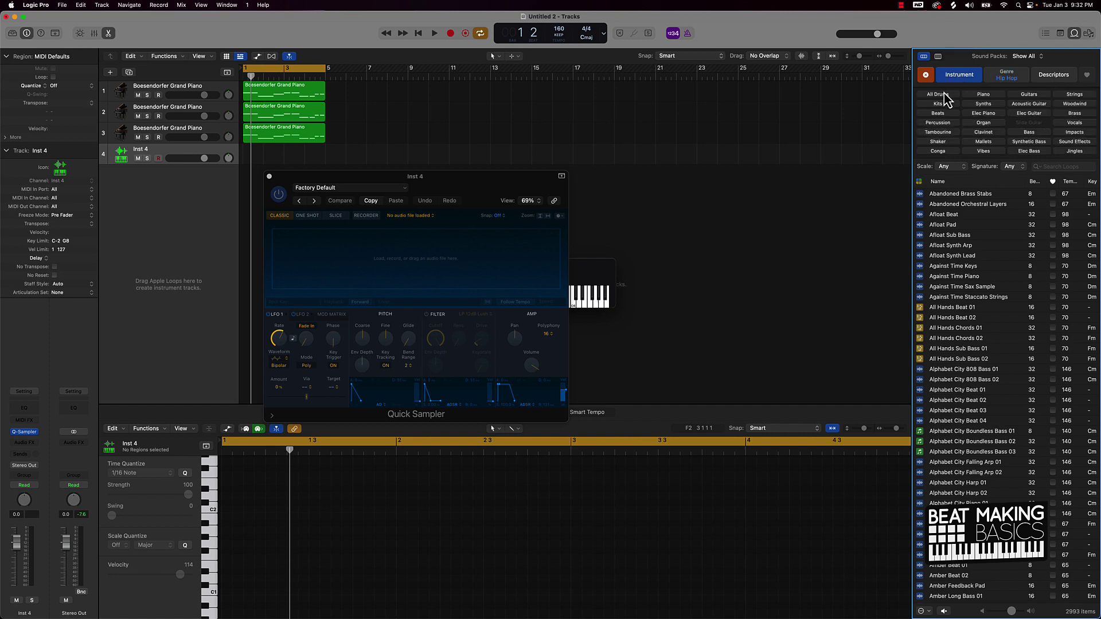
pyautogui.click(939, 94)
pyautogui.click(1026, 56)
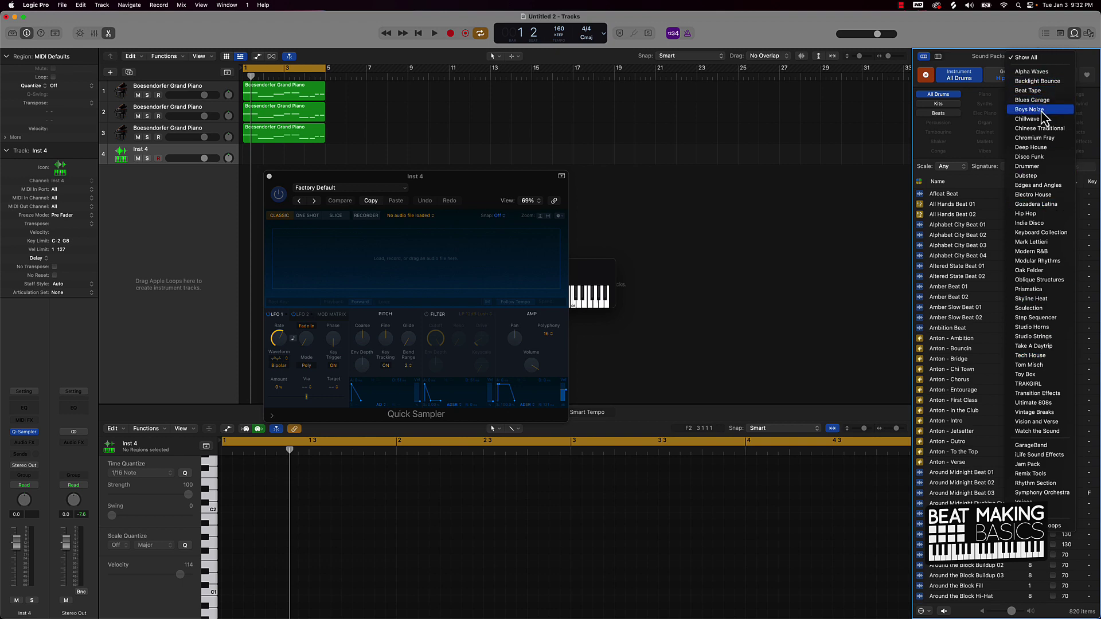
pyautogui.click(1041, 110)
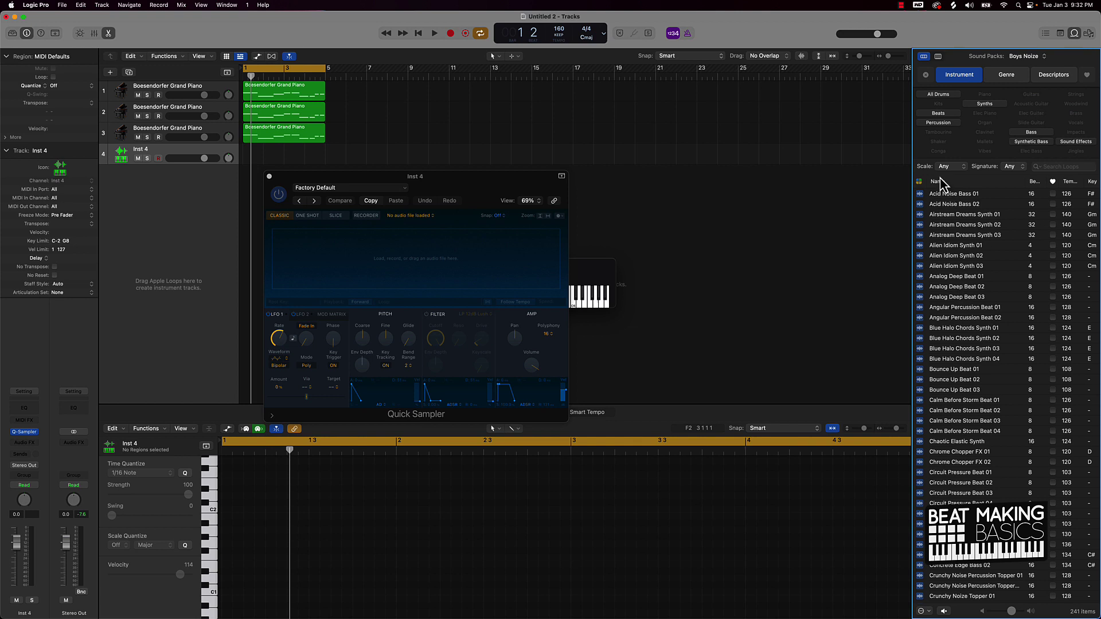
# - Preview Boys Noize loops: Acid Noise Bass 01, Analog Deep Beat 03, Bounce Up Beat 03
pyautogui.click(934, 197)
pyautogui.click(938, 198)
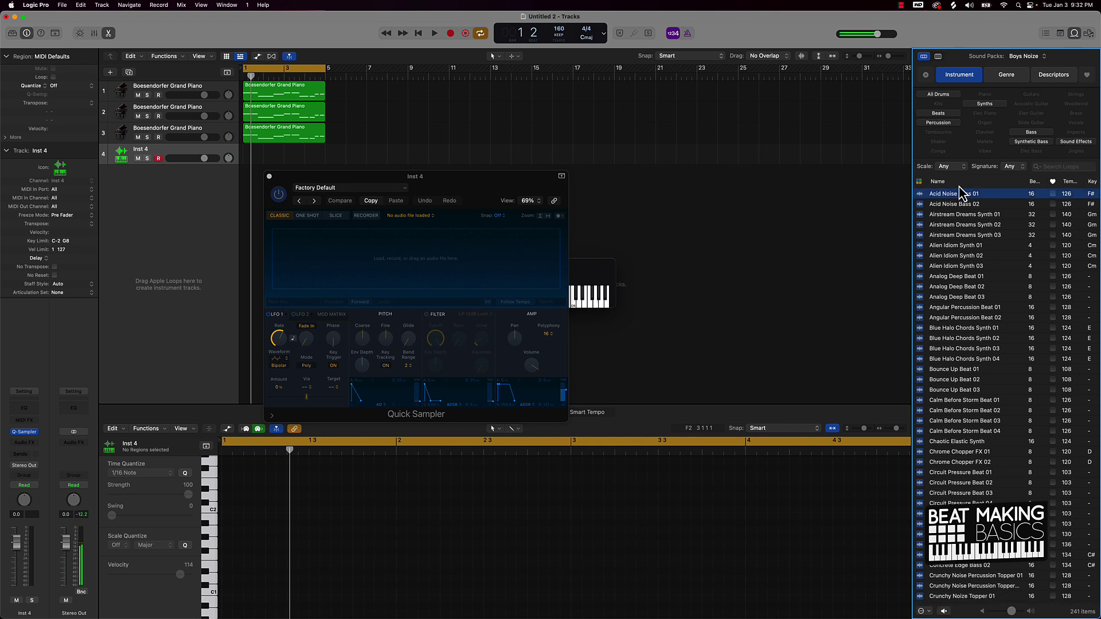
pyautogui.click(948, 96)
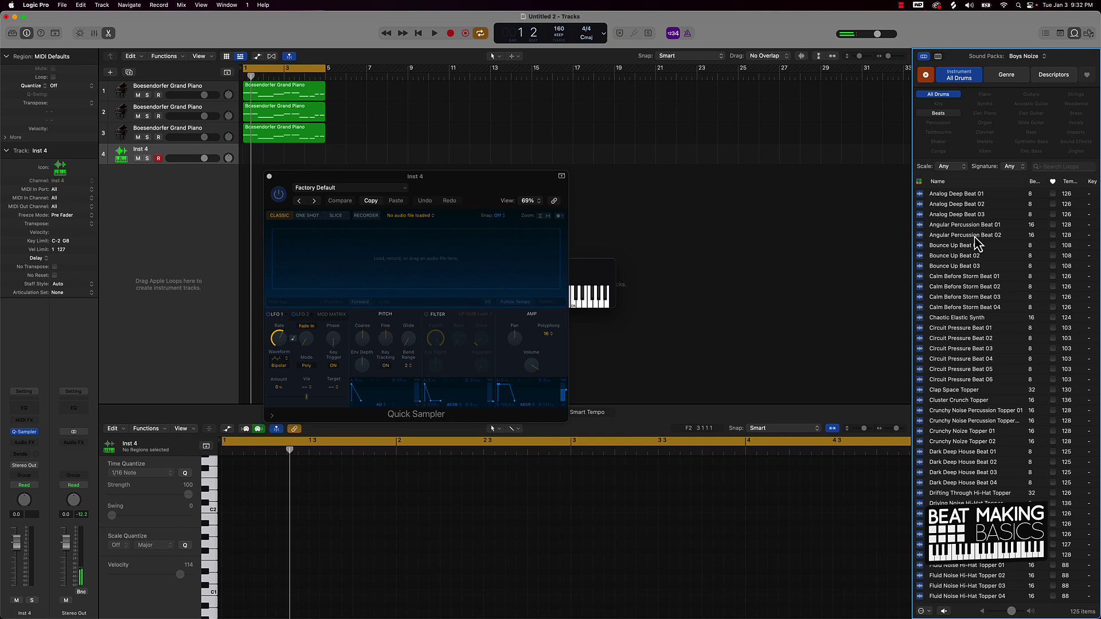
pyautogui.click(970, 216)
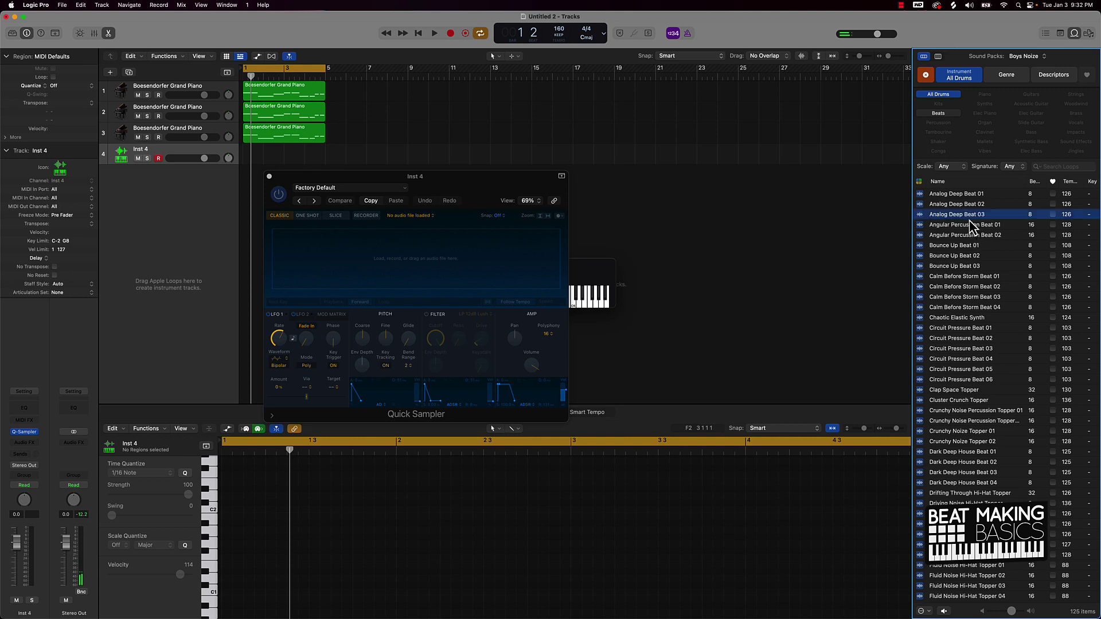
pyautogui.click(960, 266)
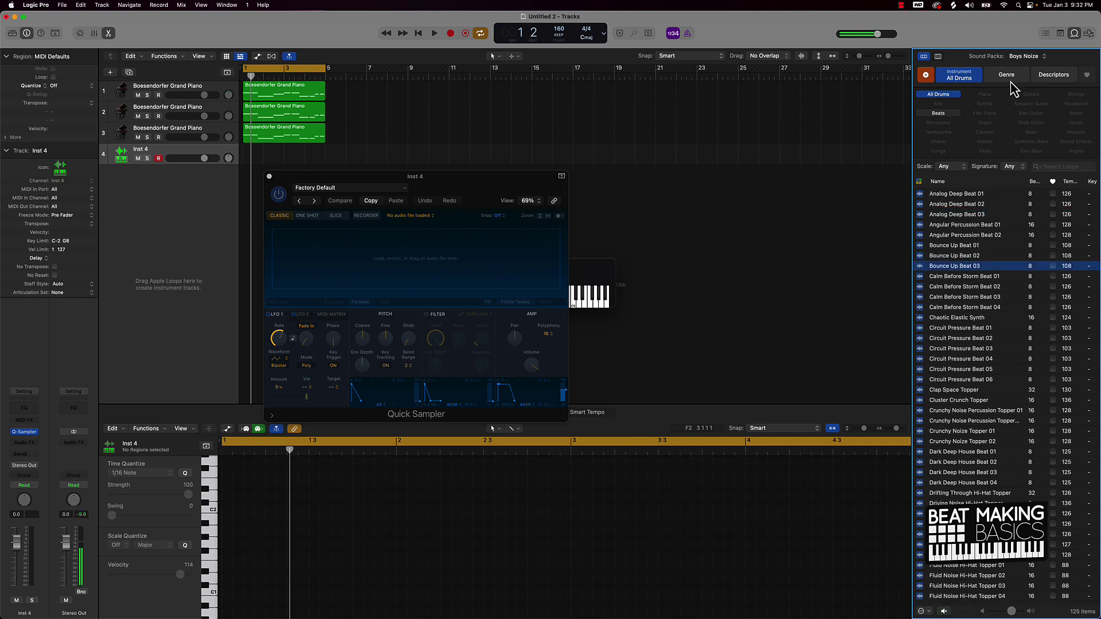
# - Switch to the Oak Felder pack, preview its Aquatic Beat loops, and begin a loop search
pyautogui.click(1026, 57)
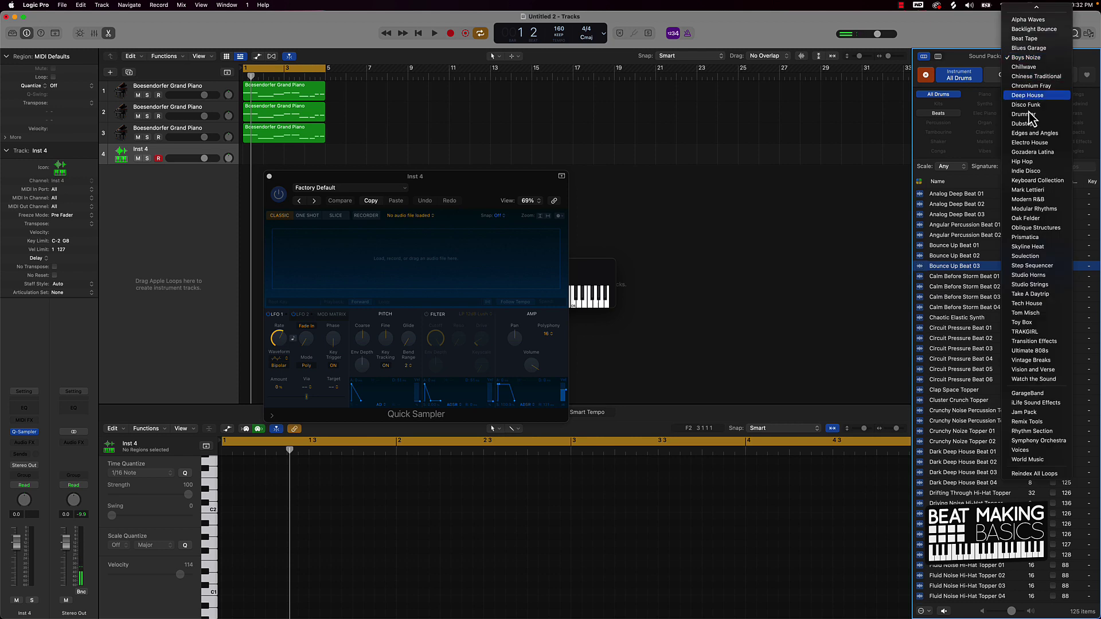
pyautogui.click(1027, 219)
pyautogui.click(955, 258)
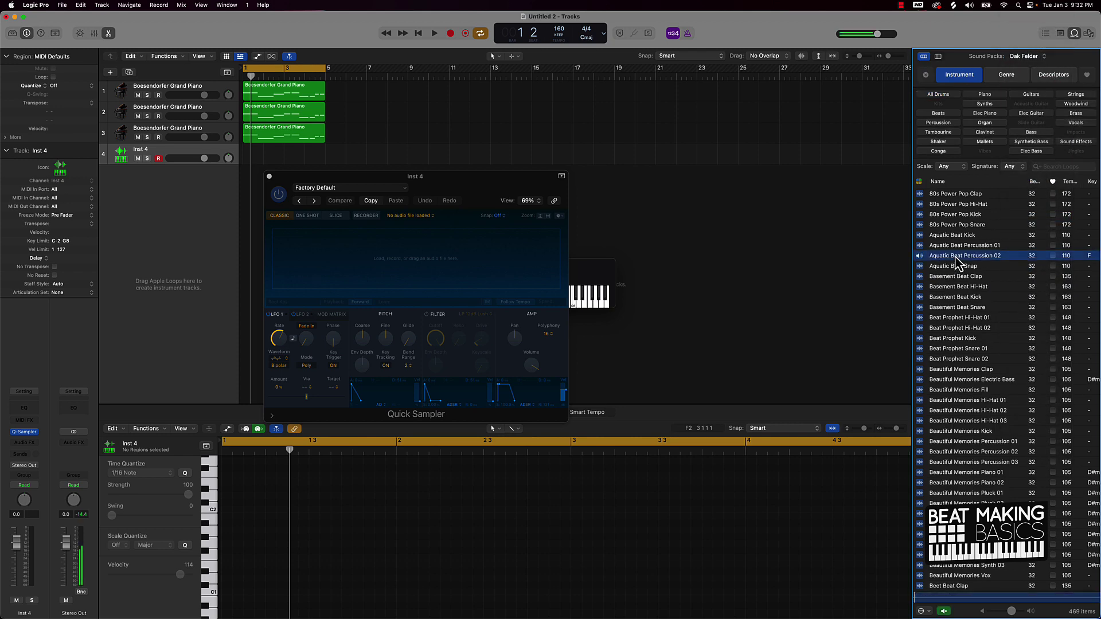
pyautogui.click(956, 266)
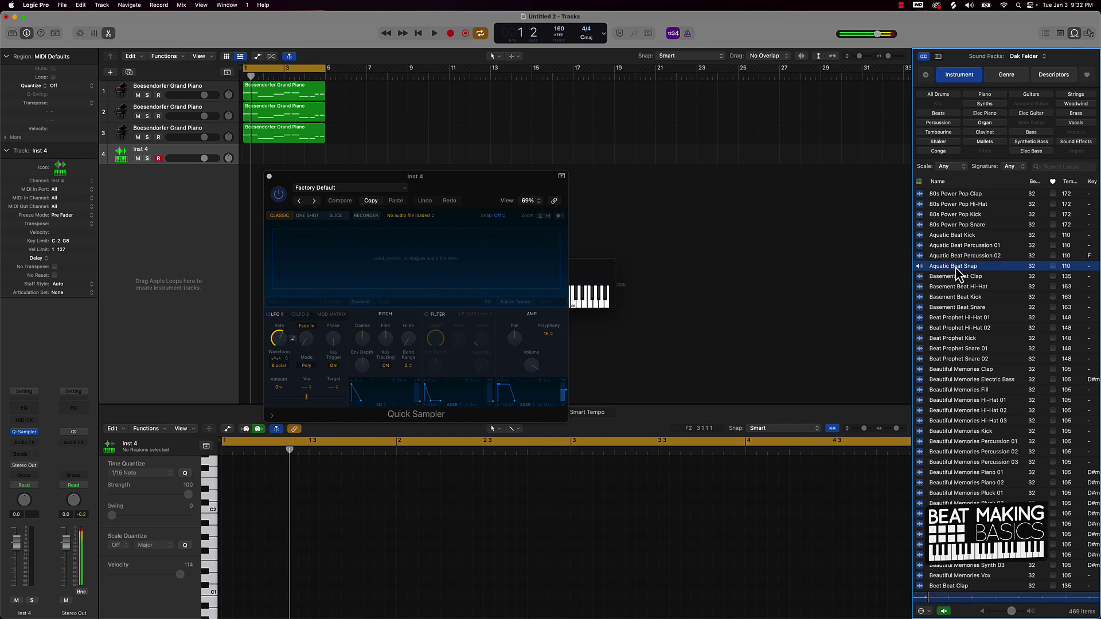
pyautogui.click(956, 268)
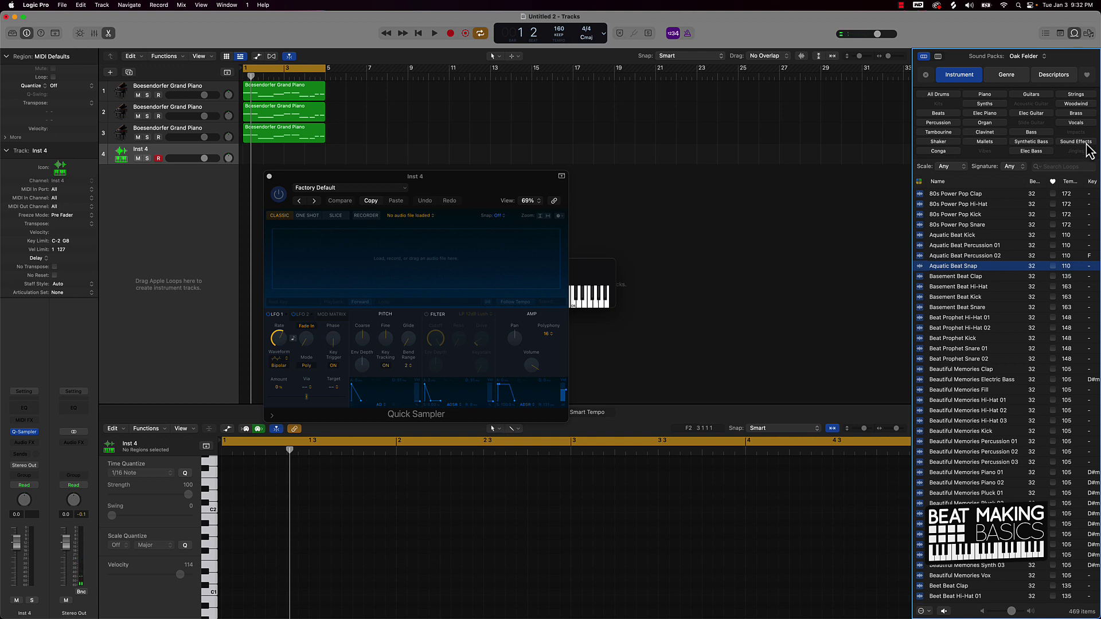
pyautogui.click(1062, 167)
# - Search 'snare', preview a few snare loops, and drop Beat Prophet Snare 02 into Quick Sampler
pyautogui.press('Return')
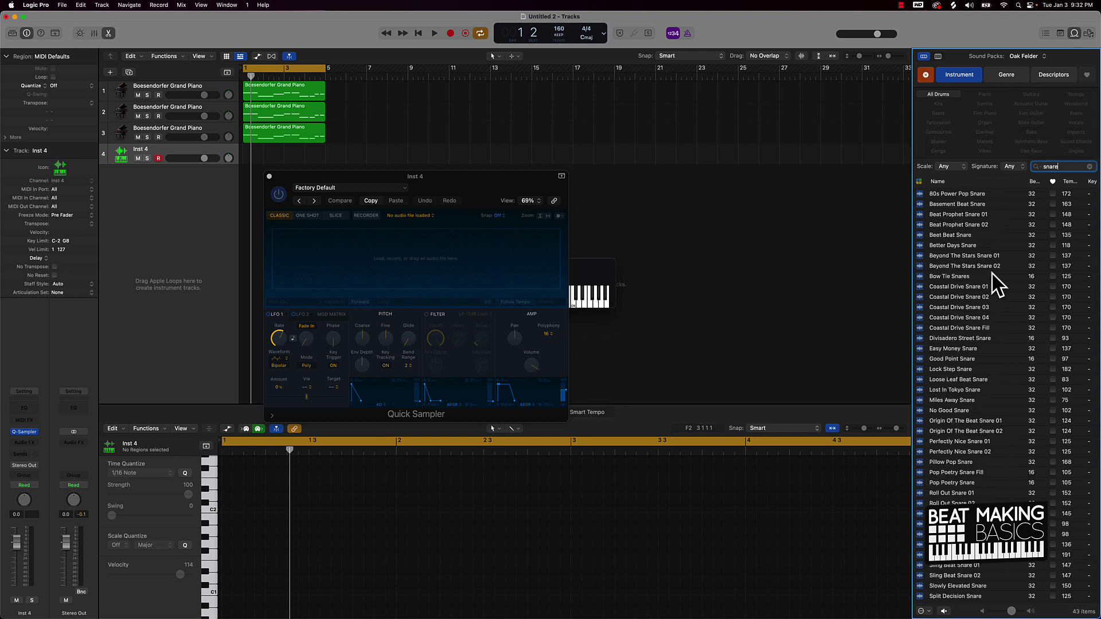
pyautogui.click(969, 248)
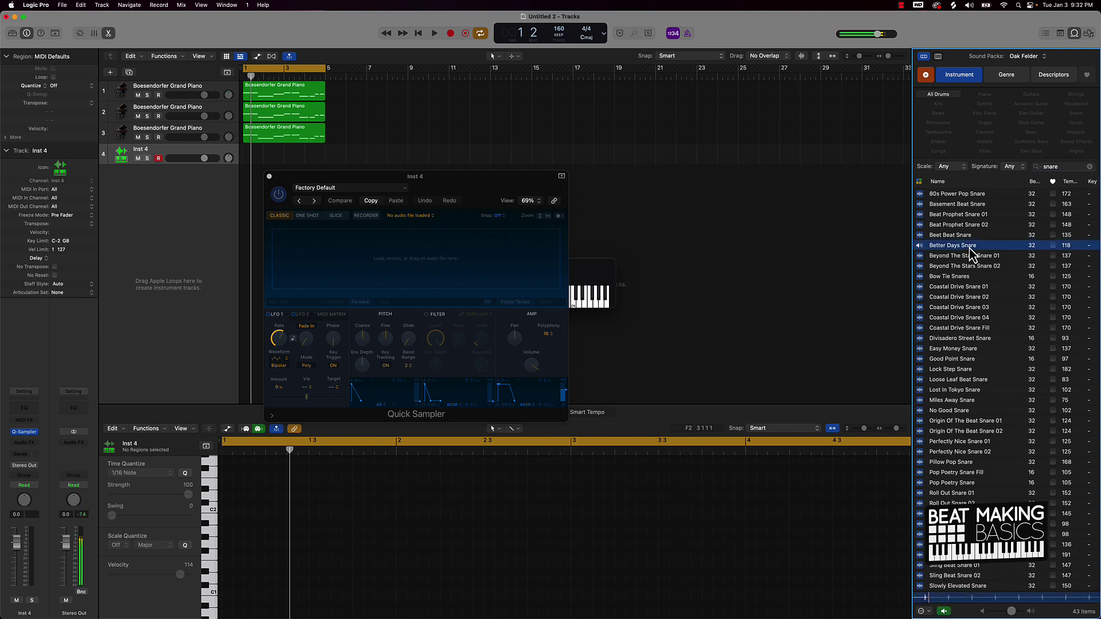
pyautogui.click(969, 236)
pyautogui.click(968, 225)
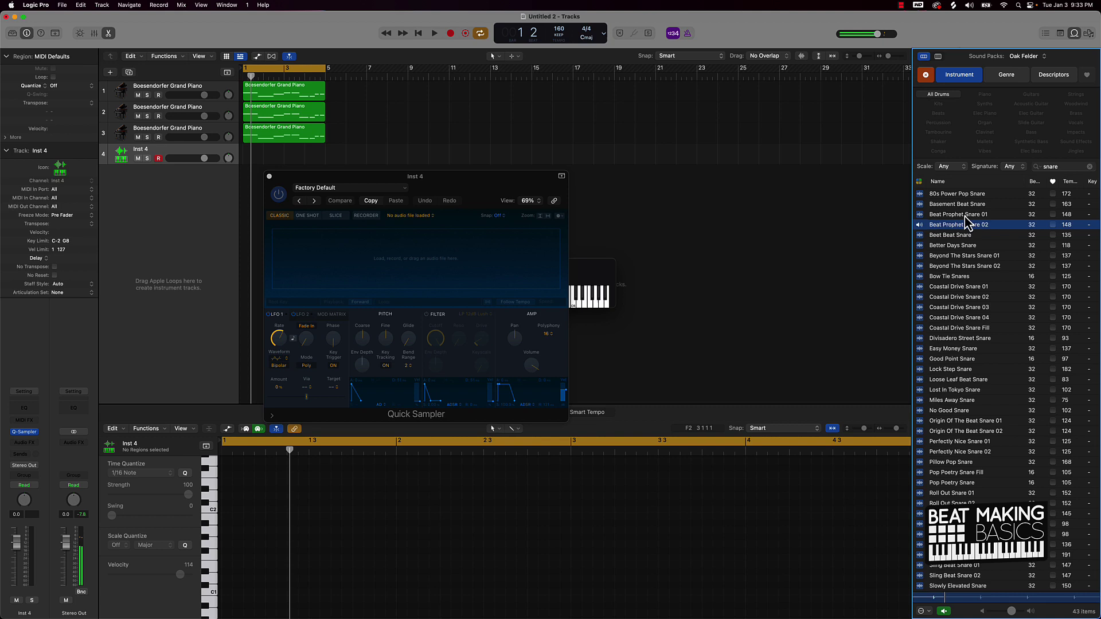
pyautogui.click(950, 226)
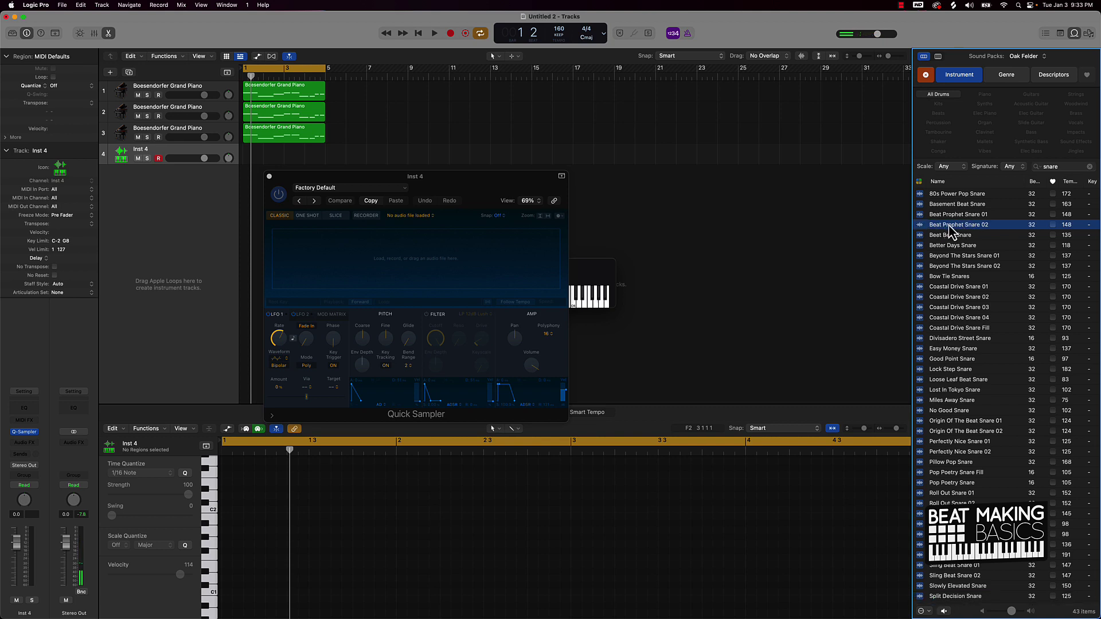
pyautogui.moveTo(959, 230); pyautogui.dragTo(331, 257)
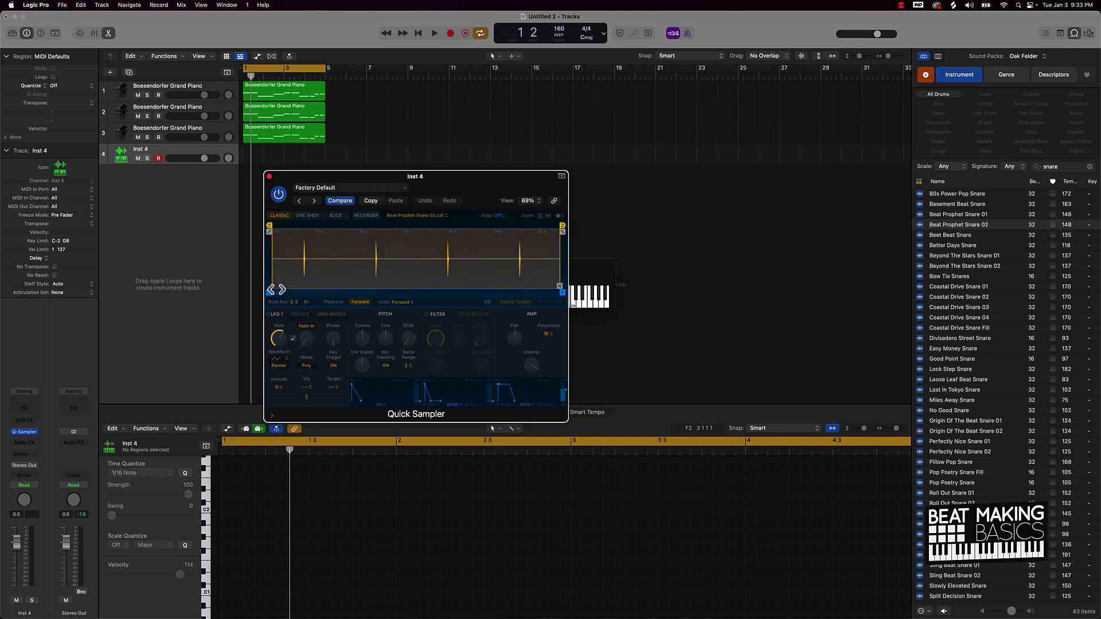
# - Trim the snare sample to its first hit, set No Loop, and switch to One Shot mode
pyautogui.moveTo(269, 293); pyautogui.dragTo(304, 289)
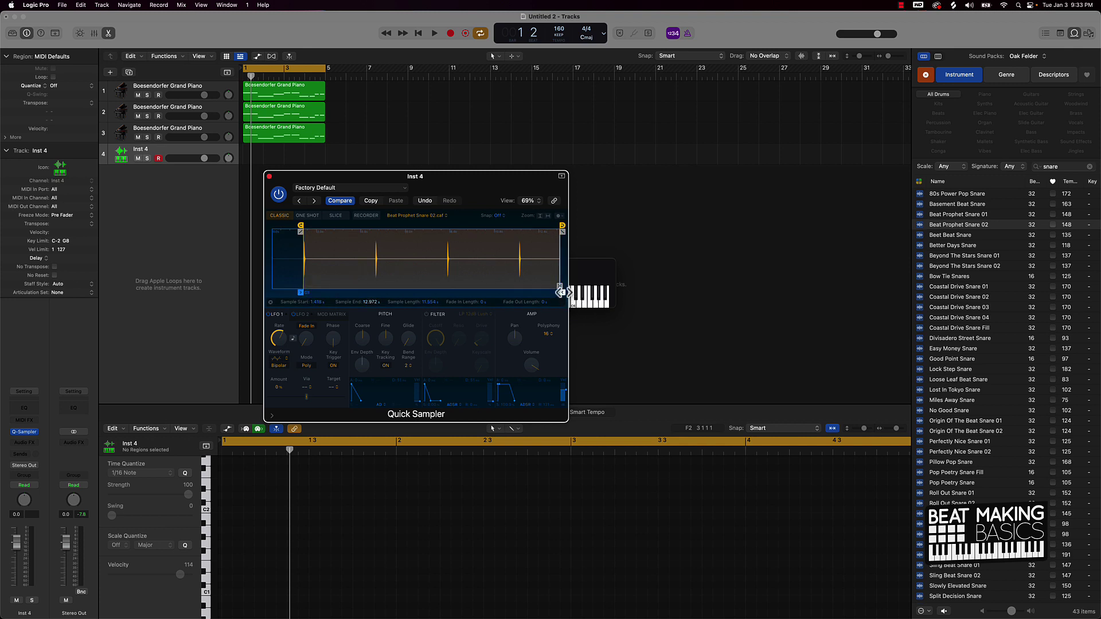
pyautogui.moveTo(561, 292); pyautogui.dragTo(348, 290)
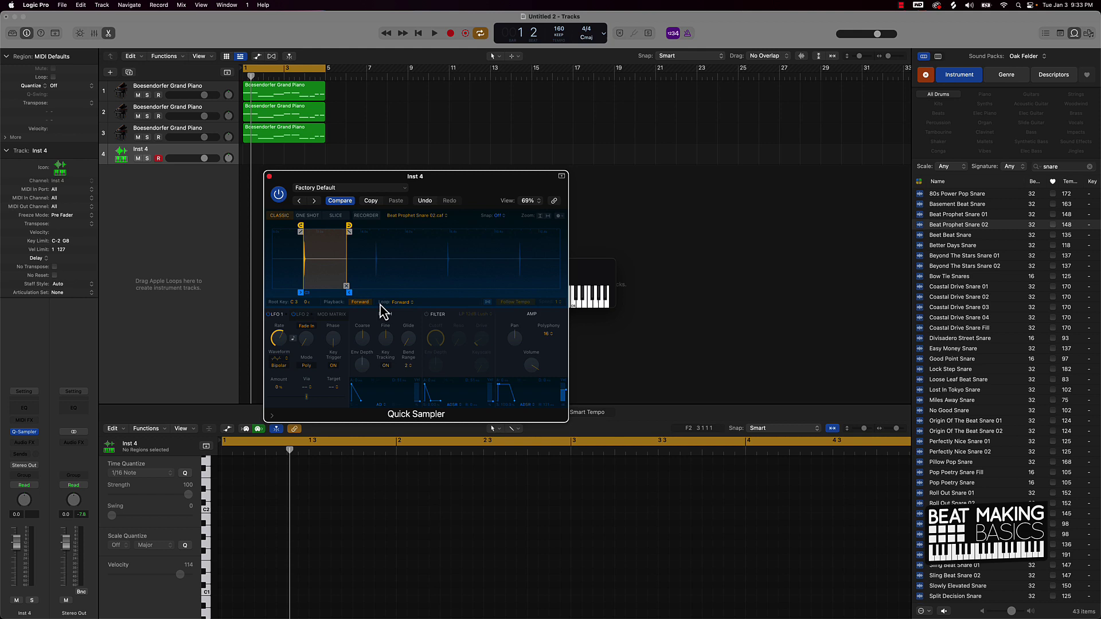
pyautogui.click(402, 303)
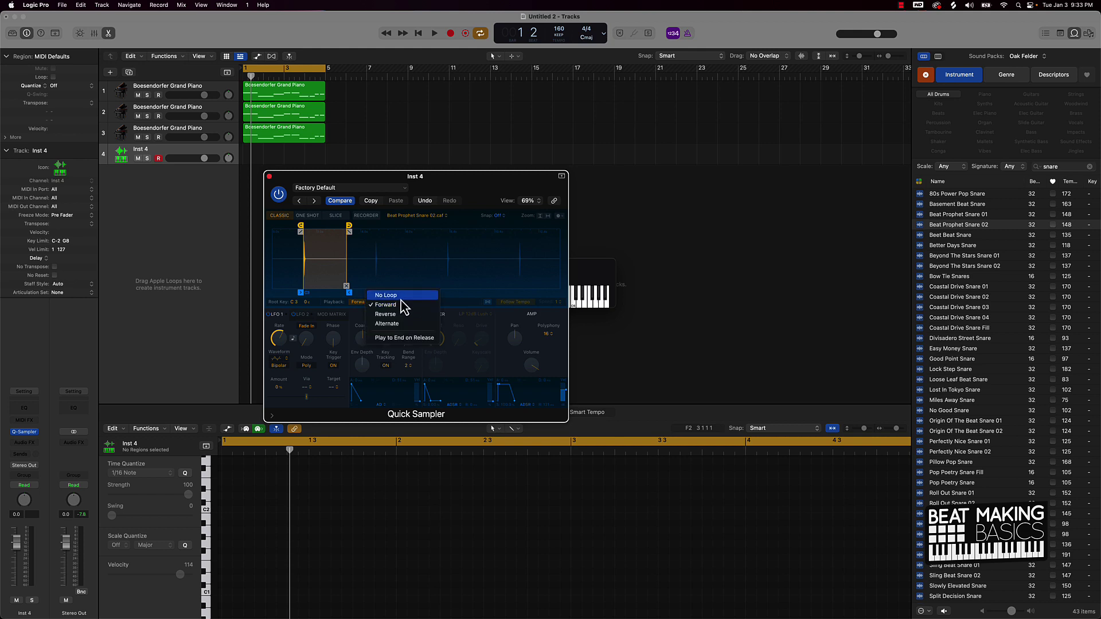
pyautogui.click(402, 294)
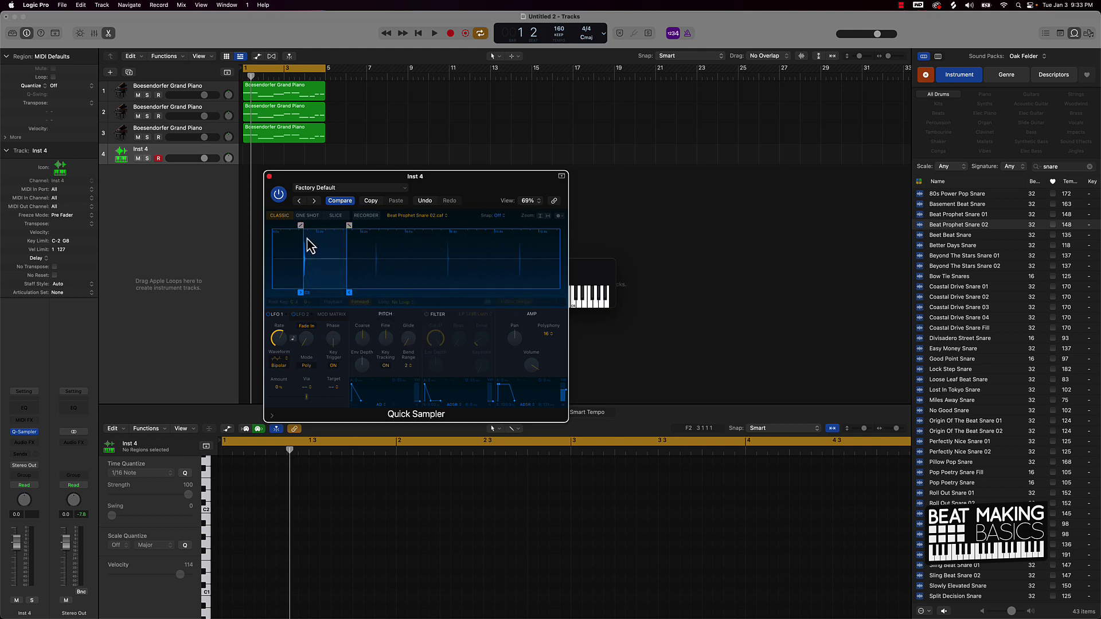
pyautogui.click(309, 218)
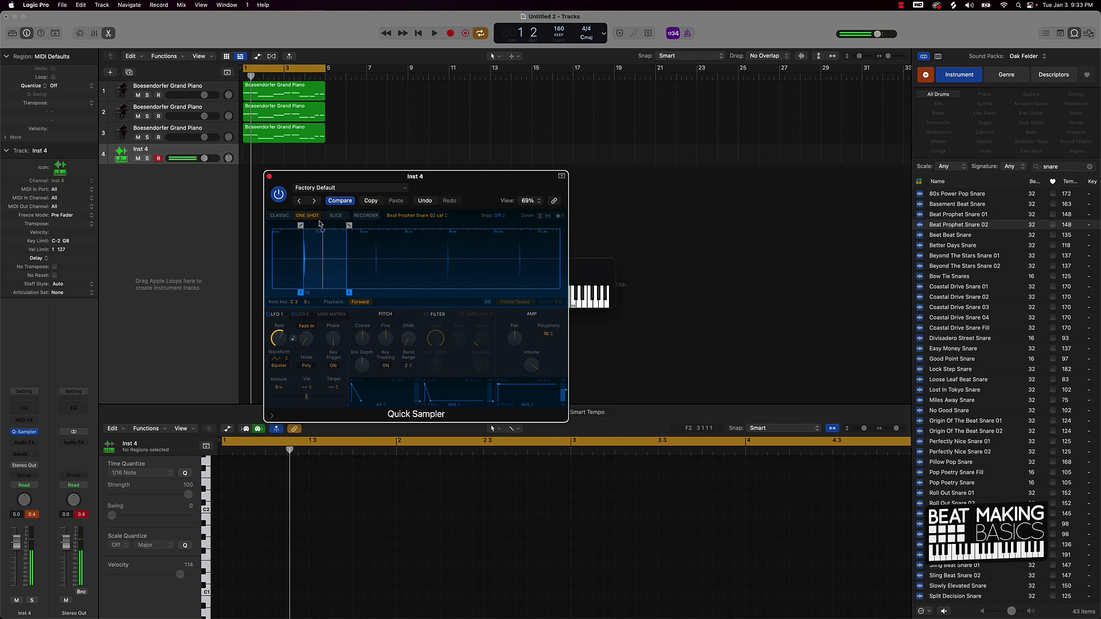
# - Shorten the snare sample's end, add a short fade-out, and audition the trimmed snare
pyautogui.moveTo(456, 183); pyautogui.dragTo(346, 186)
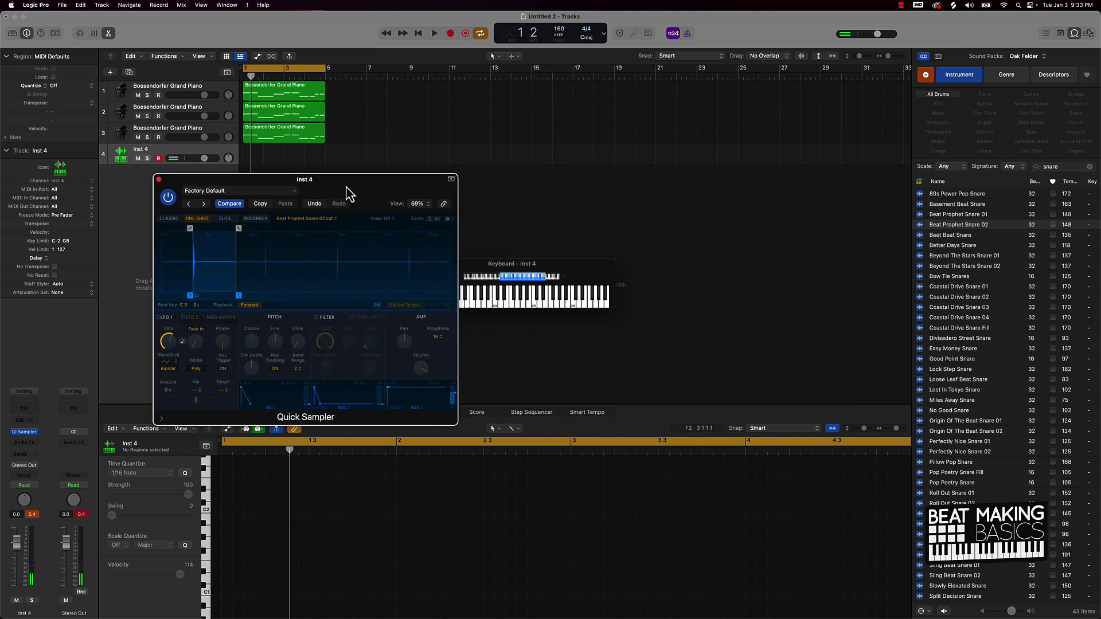
pyautogui.moveTo(237, 296); pyautogui.dragTo(211, 296)
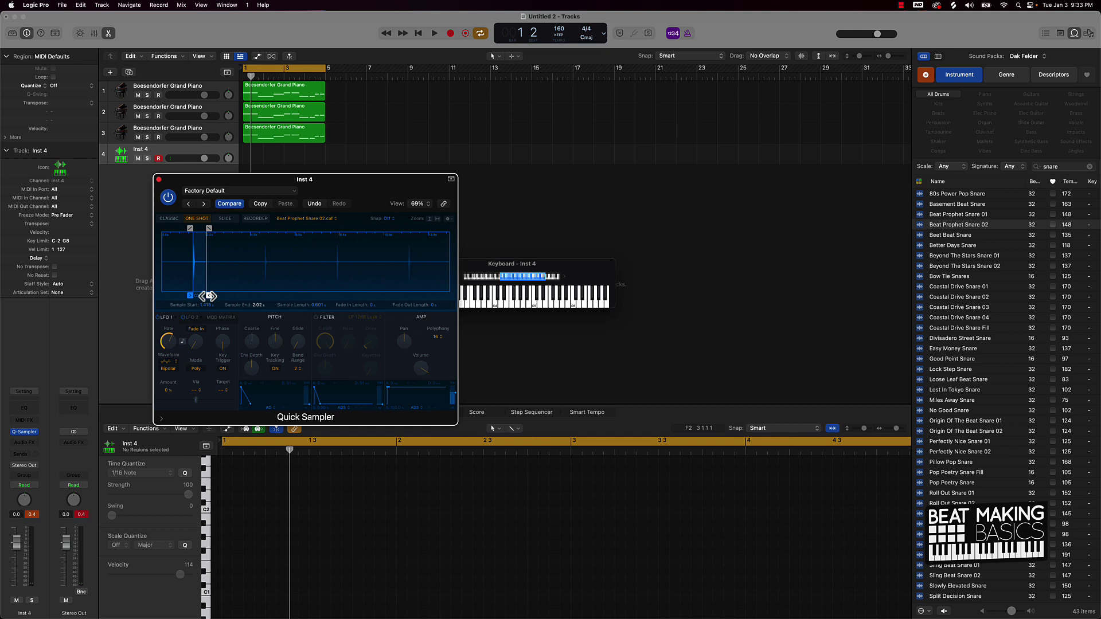
pyautogui.moveTo(210, 229); pyautogui.dragTo(204, 227)
pyautogui.press('space')
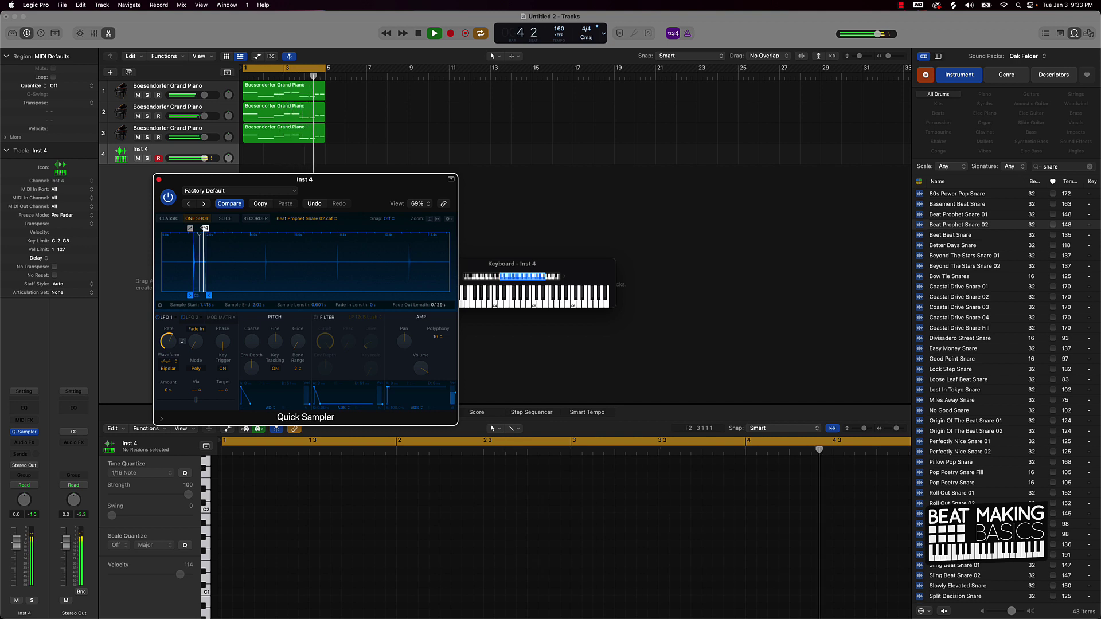
pyautogui.press('space')
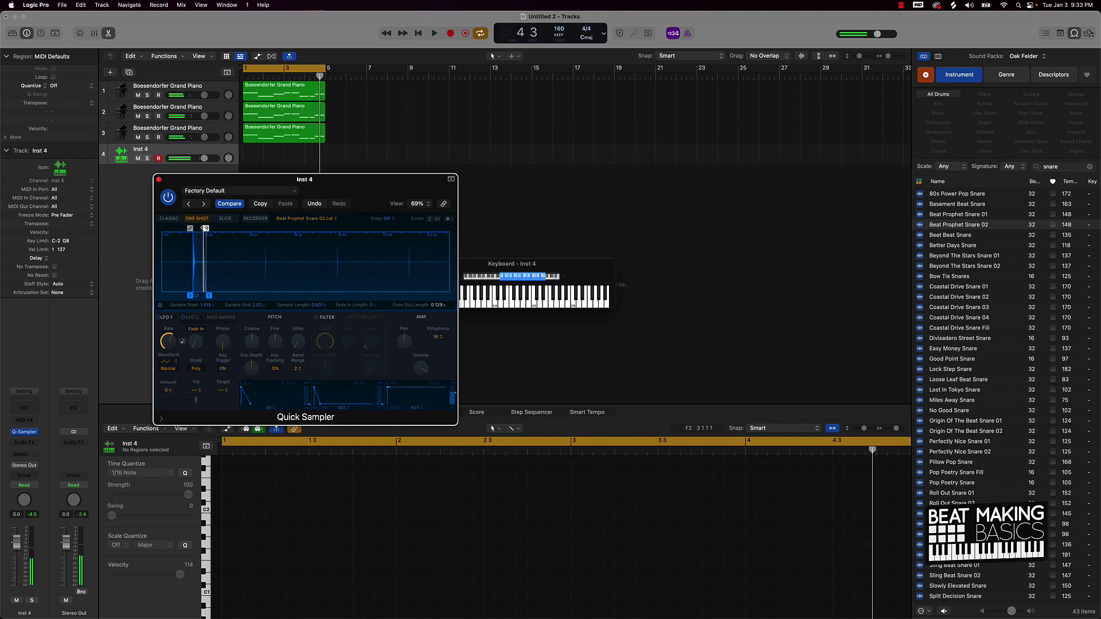
# - Record a seven-note snare pattern on Inst 4 and quantize all its notes to the grid
pyautogui.moveTo(598, 279); pyautogui.dragTo(666, 271)
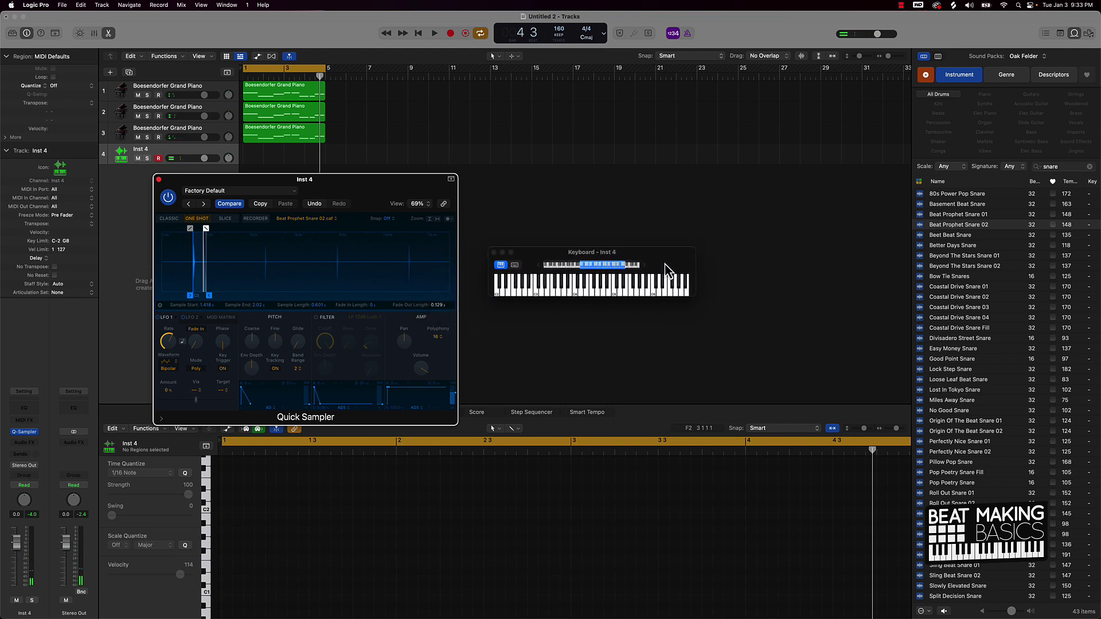
pyautogui.press('r')
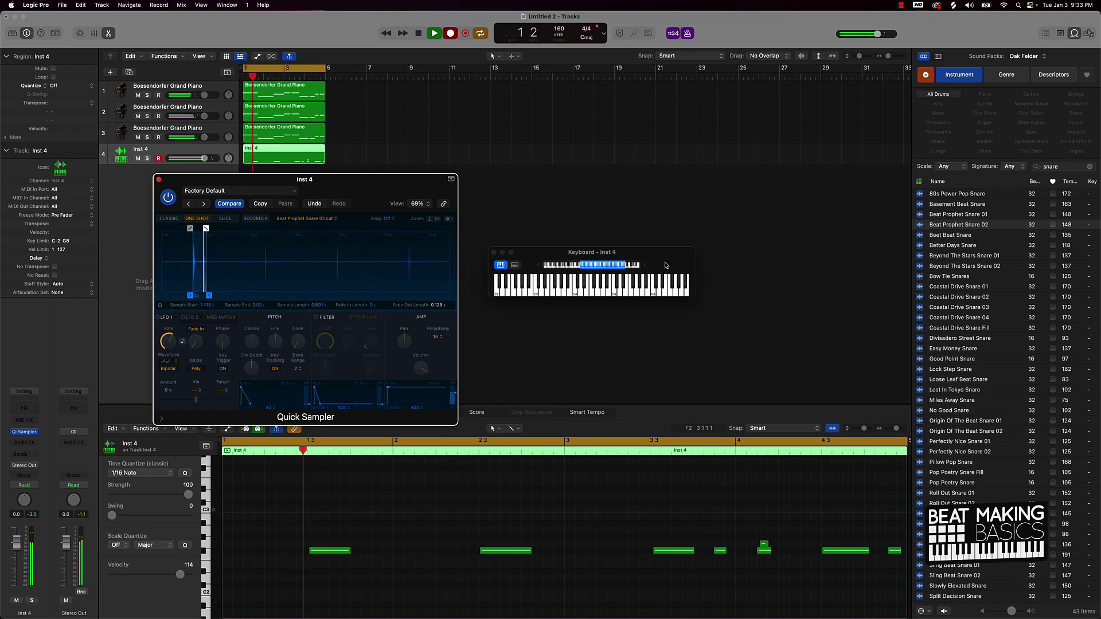
pyautogui.click(764, 543)
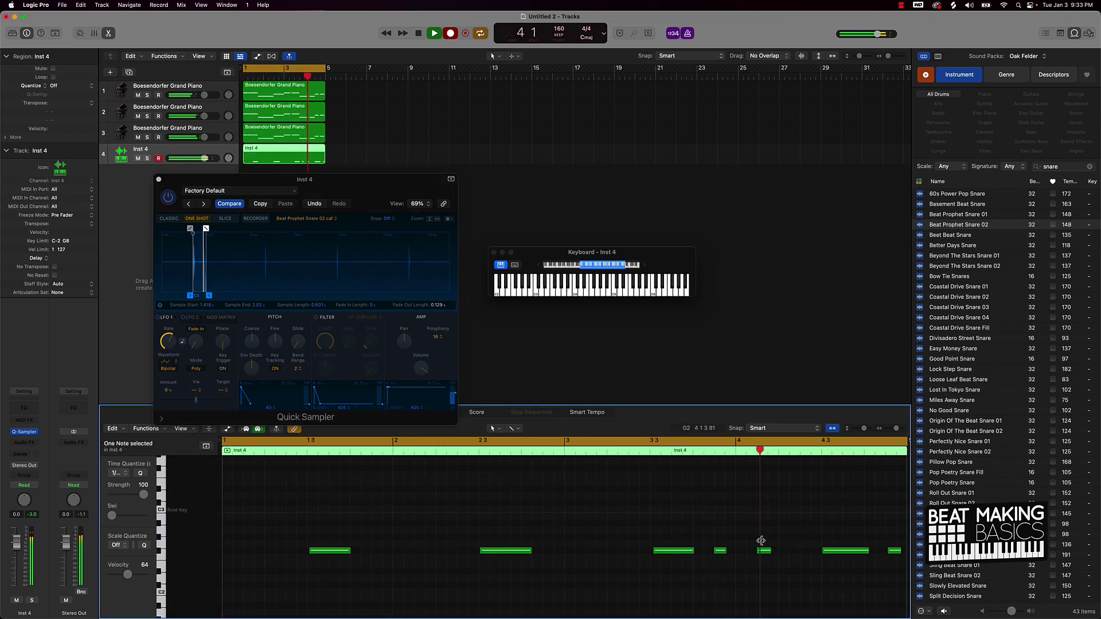
pyautogui.press('super+a')
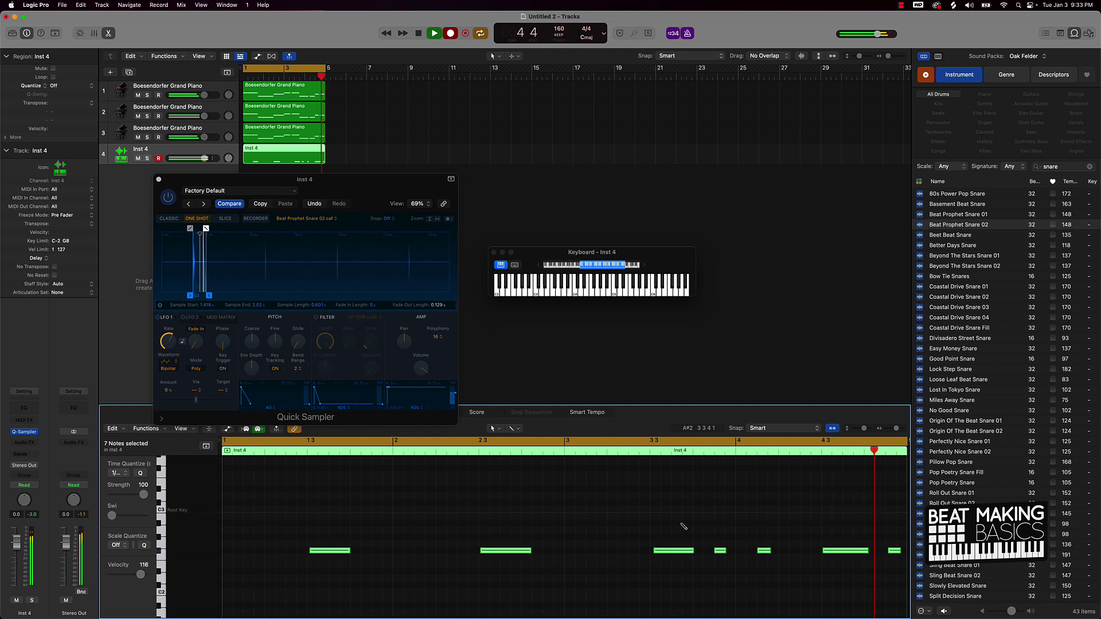
pyautogui.click(140, 473)
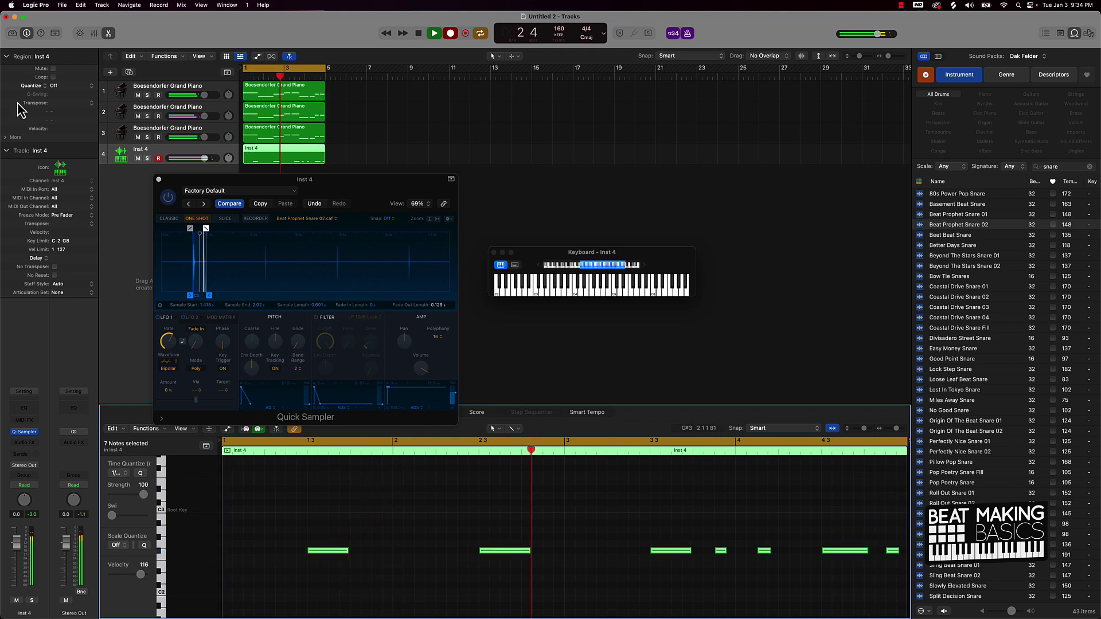
pyautogui.press('space')
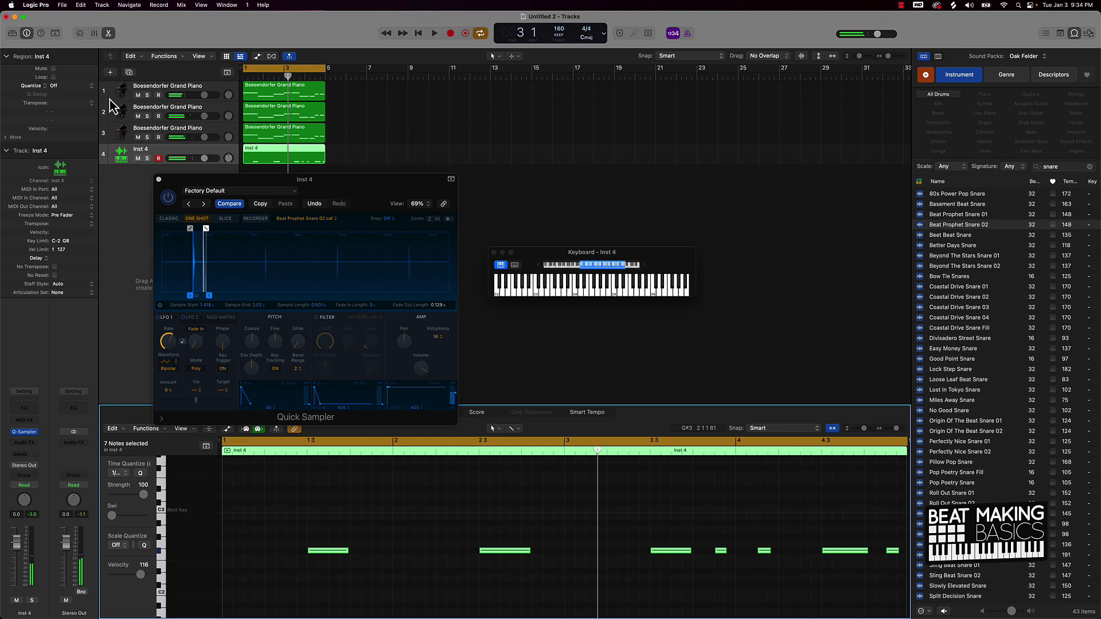
# - Add a new Software Instrument track with Quick Sampler as Inst 5
pyautogui.click(110, 72)
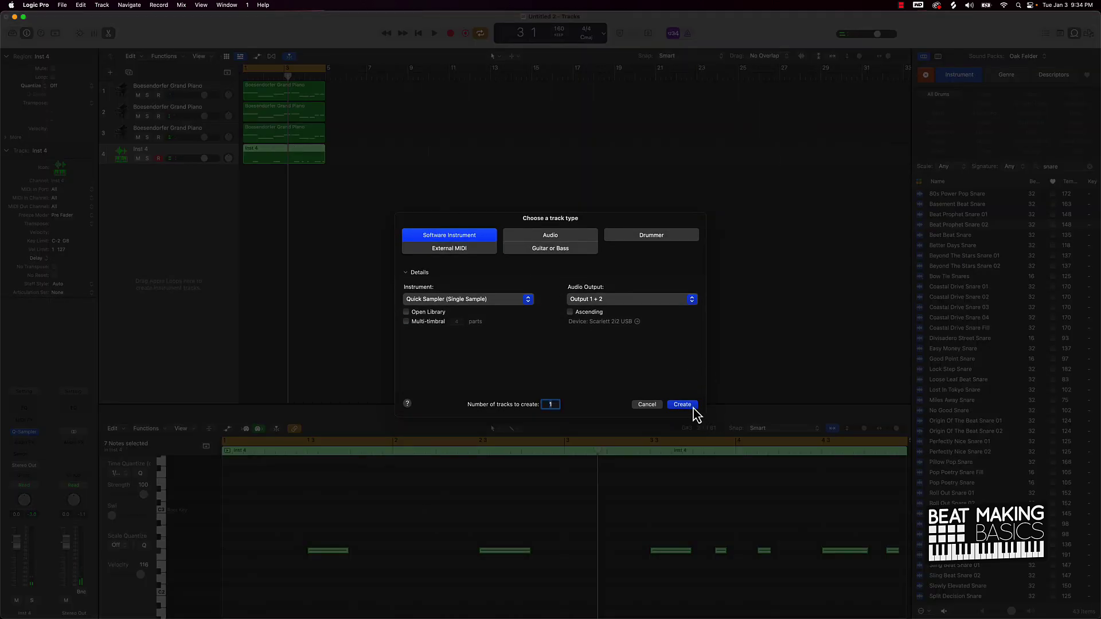
pyautogui.click(682, 404)
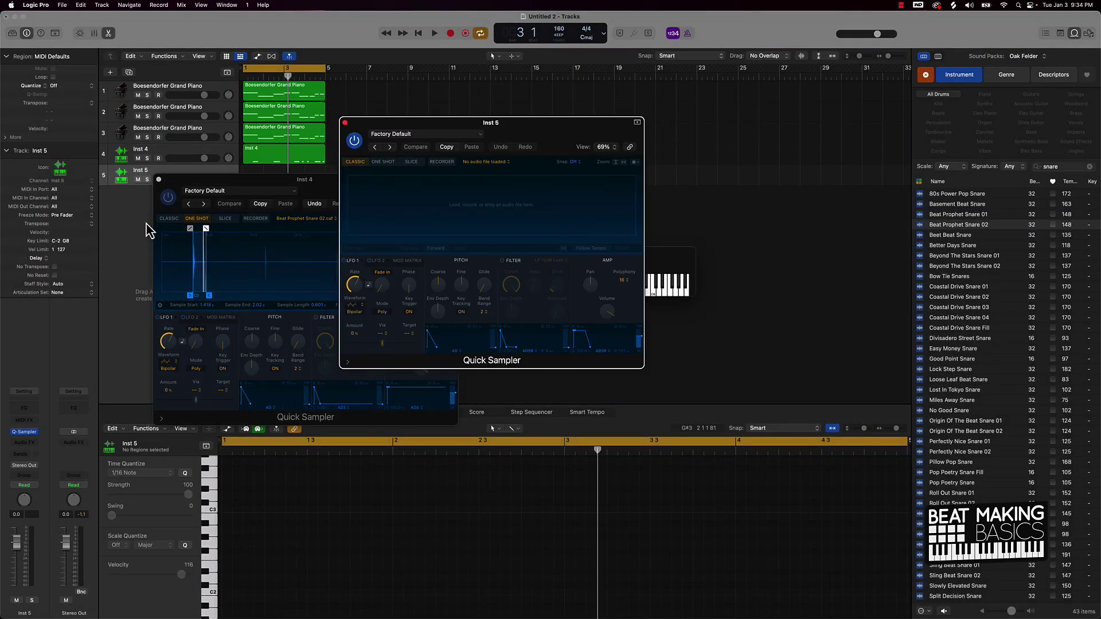
pyautogui.click(158, 180)
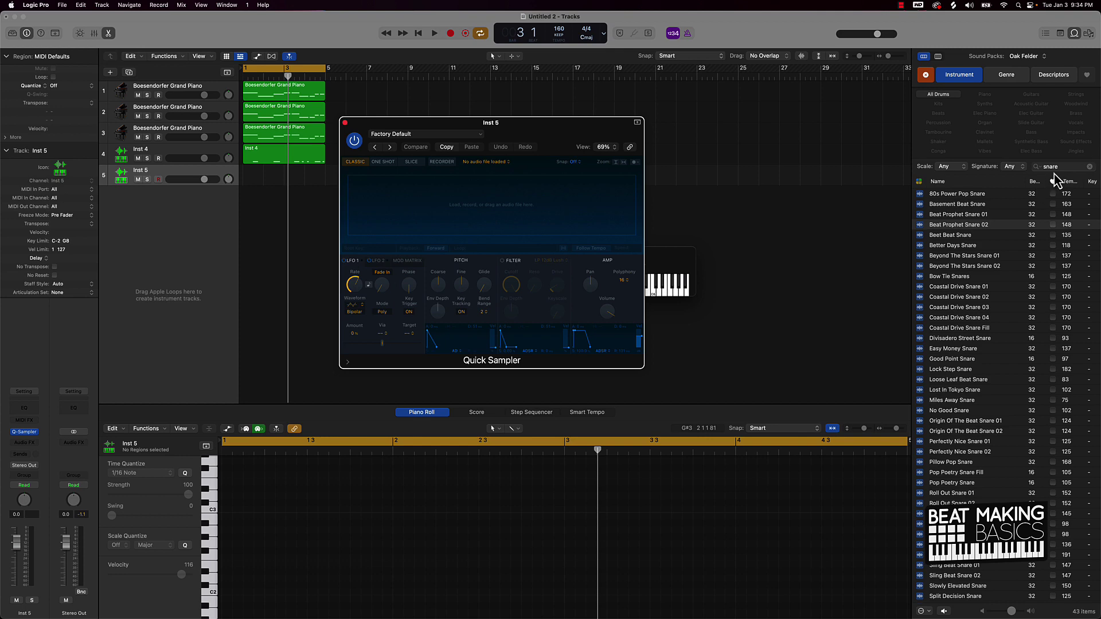
# - Search the sound browser for 'kick', preview Aquatic Beat Kick and load it into the sampler
pyautogui.click(1089, 167)
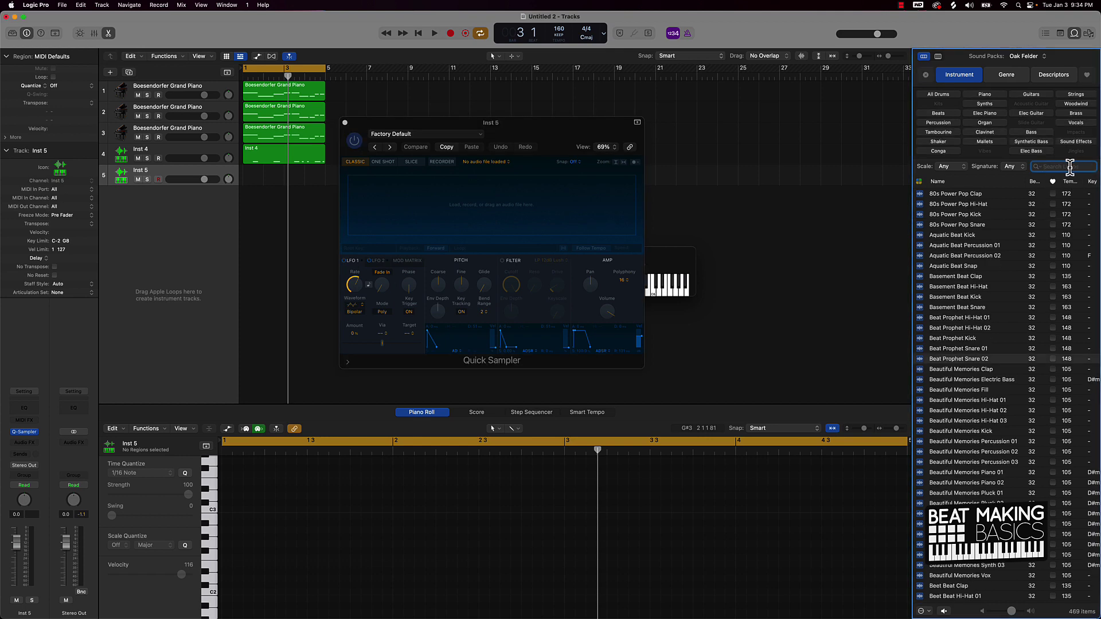
pyautogui.write('kick')
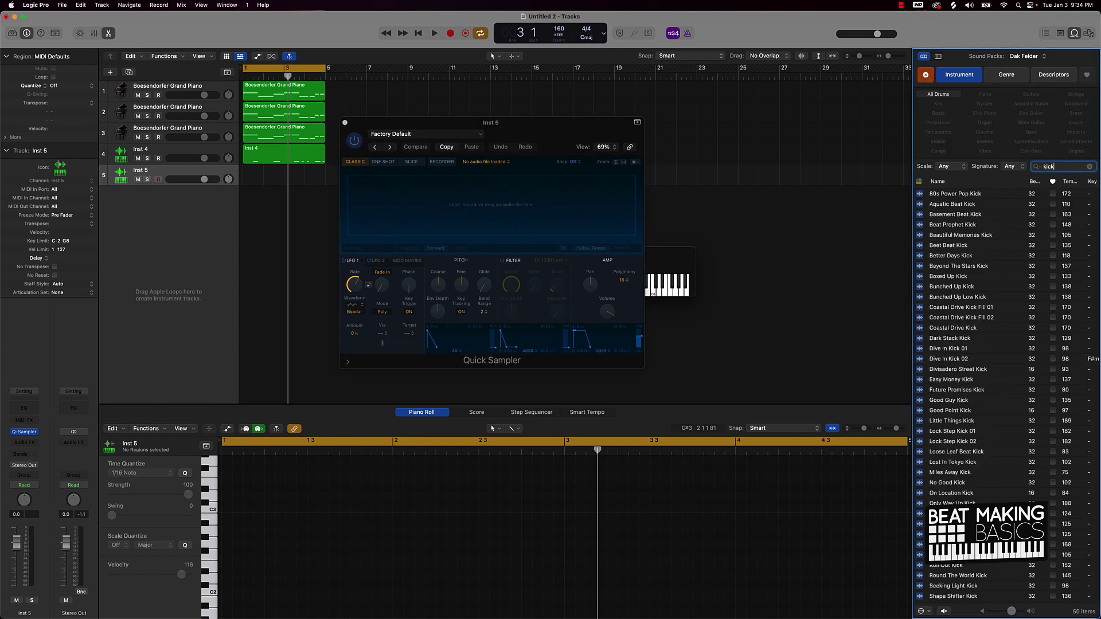
pyautogui.click(963, 207)
pyautogui.click(962, 207)
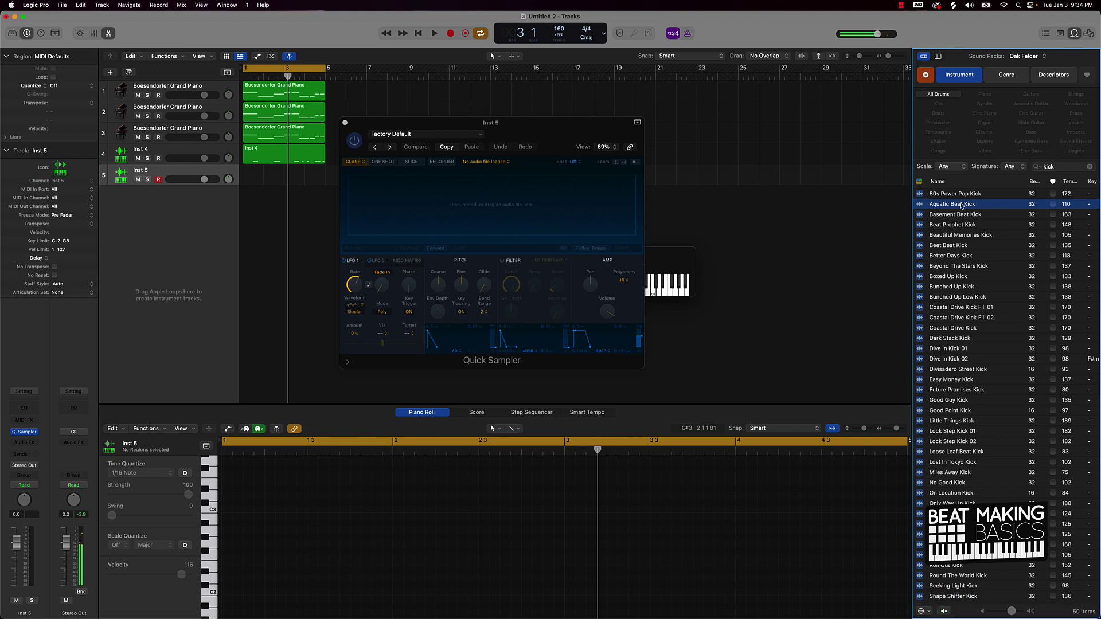
pyautogui.moveTo(973, 212); pyautogui.dragTo(450, 211)
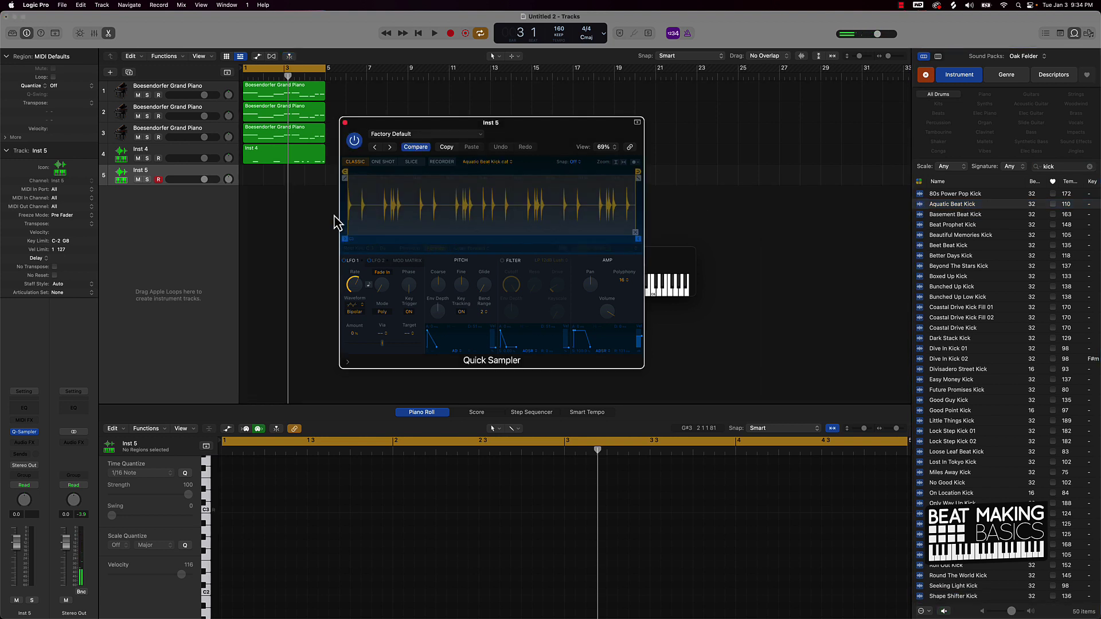
# - Trim the kick sample to its first hit and set playback to One Shot
pyautogui.moveTo(635, 235)
pyautogui.mouseDown()
pyautogui.moveTo(366, 240)
pyautogui.moveTo(351, 218)
pyautogui.moveTo(359, 236)
pyautogui.mouseUp()
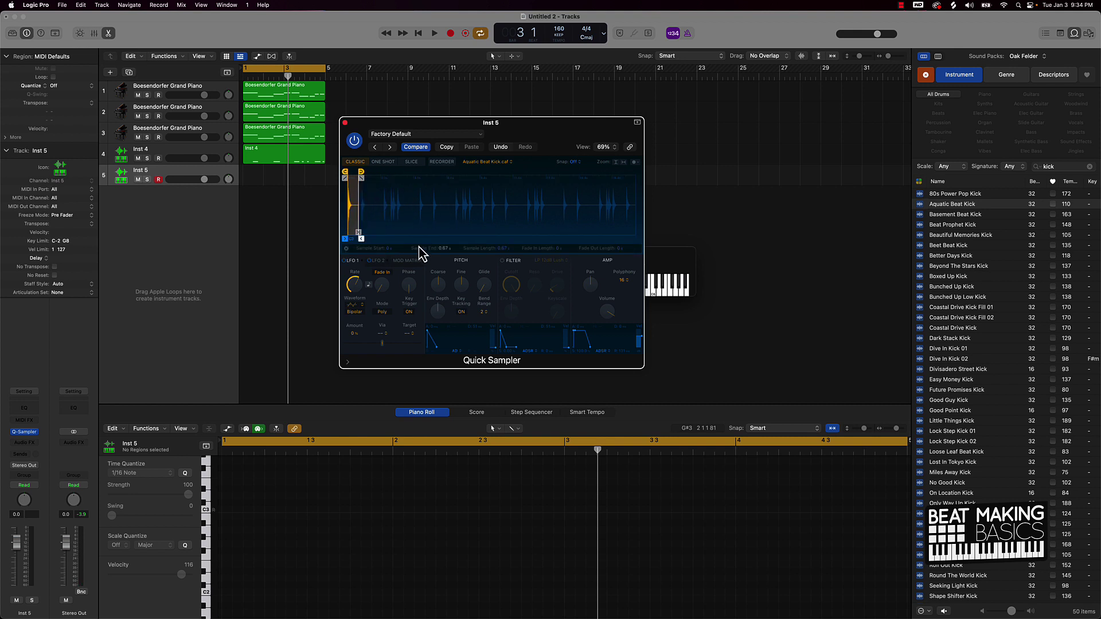
pyautogui.rightClick(481, 251)
pyautogui.press('Escape')
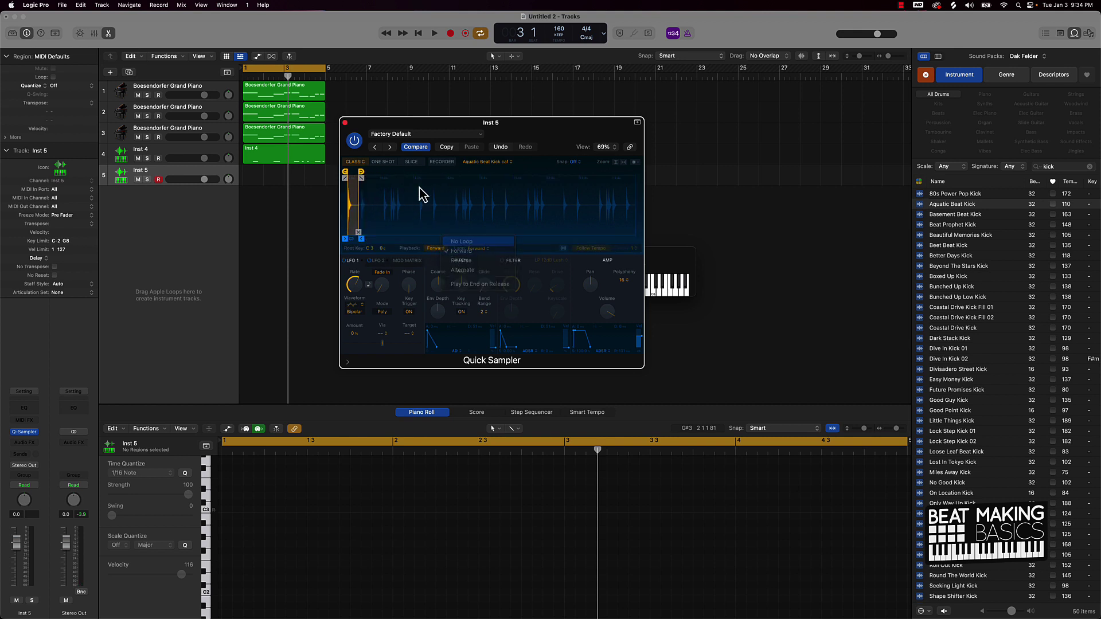
pyautogui.click(385, 163)
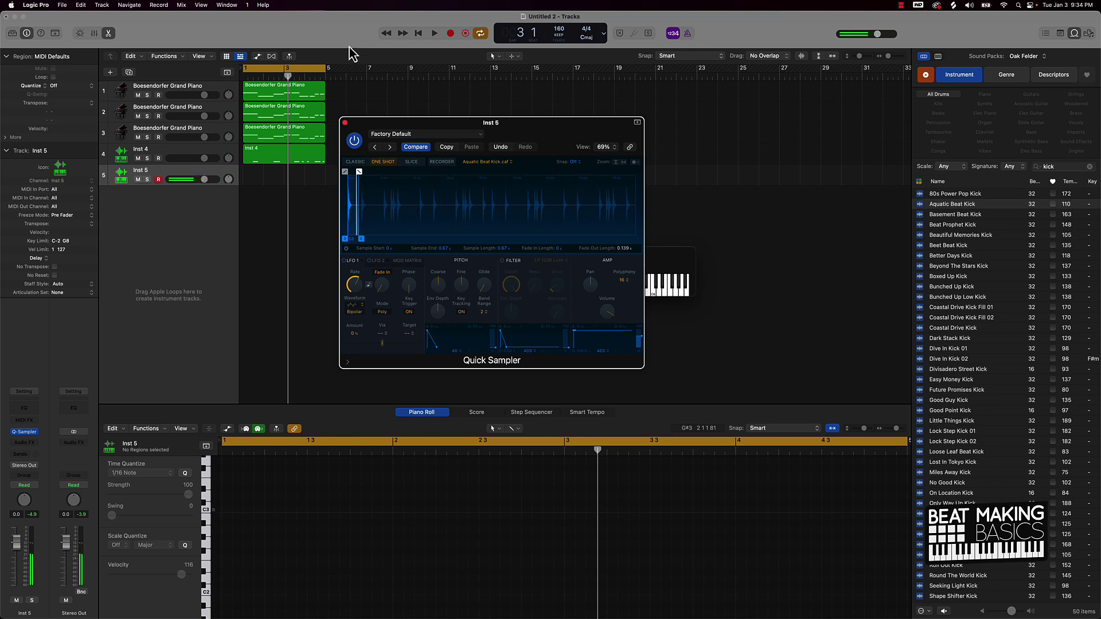
# - Record a 15-note kick pattern on Inst 5, quantize all notes to the grid, and play it back
pyautogui.click(345, 123)
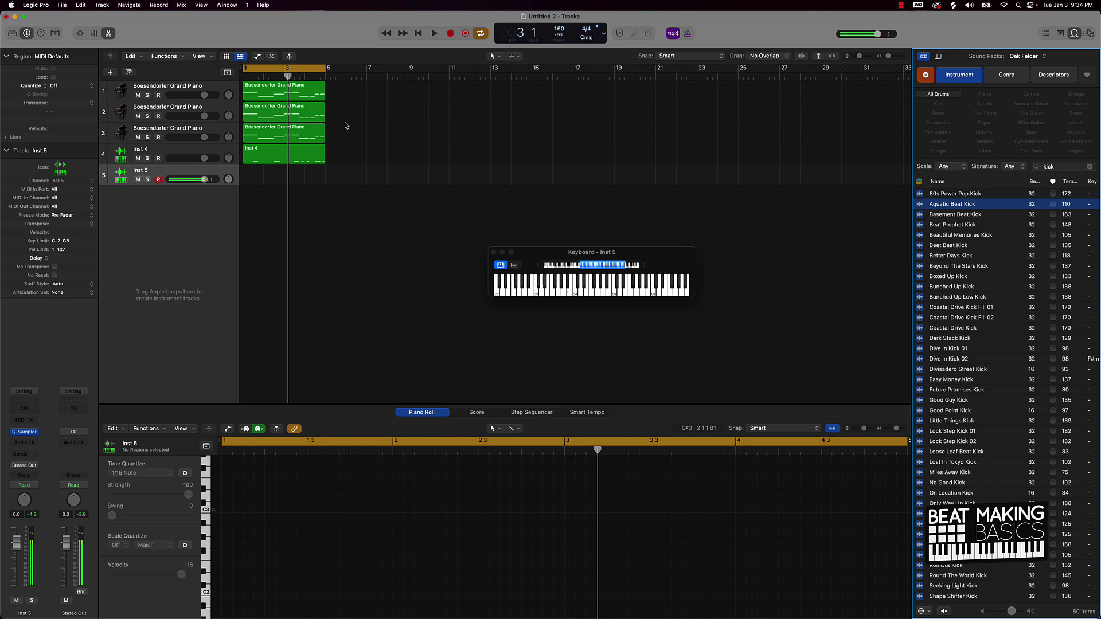
pyautogui.press('r')
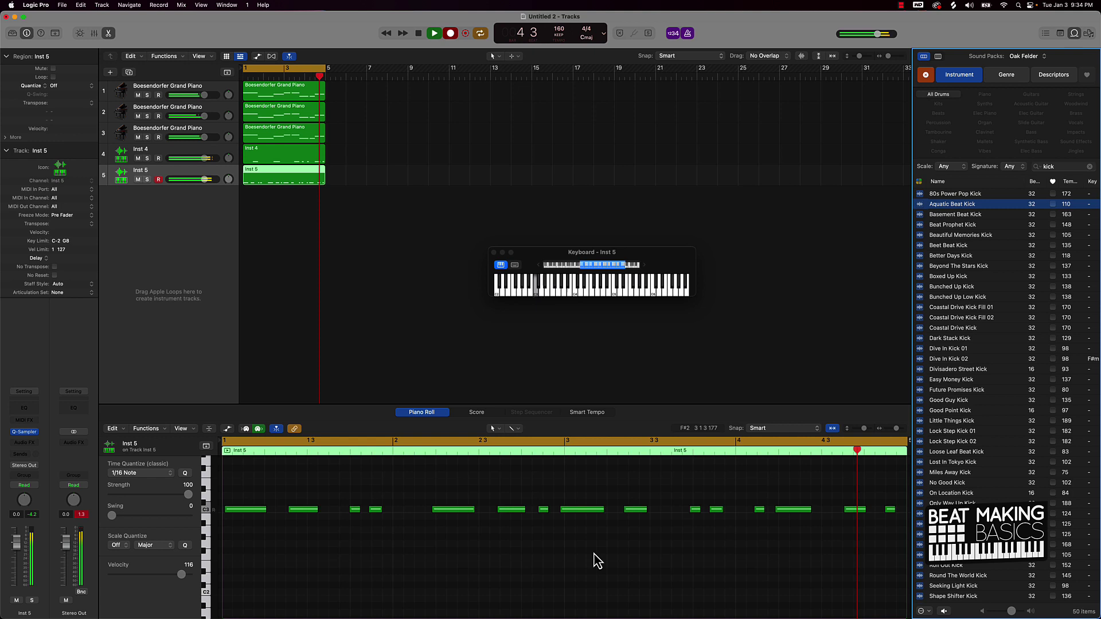
pyautogui.press('space')
pyautogui.click(574, 556)
pyautogui.press('super+a')
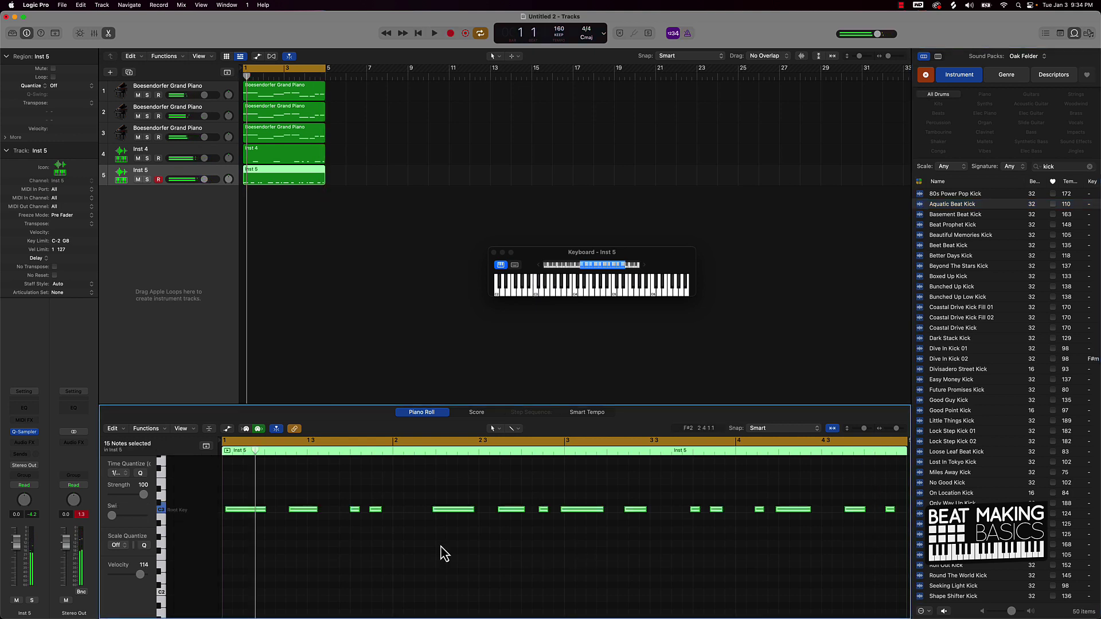
pyautogui.click(141, 473)
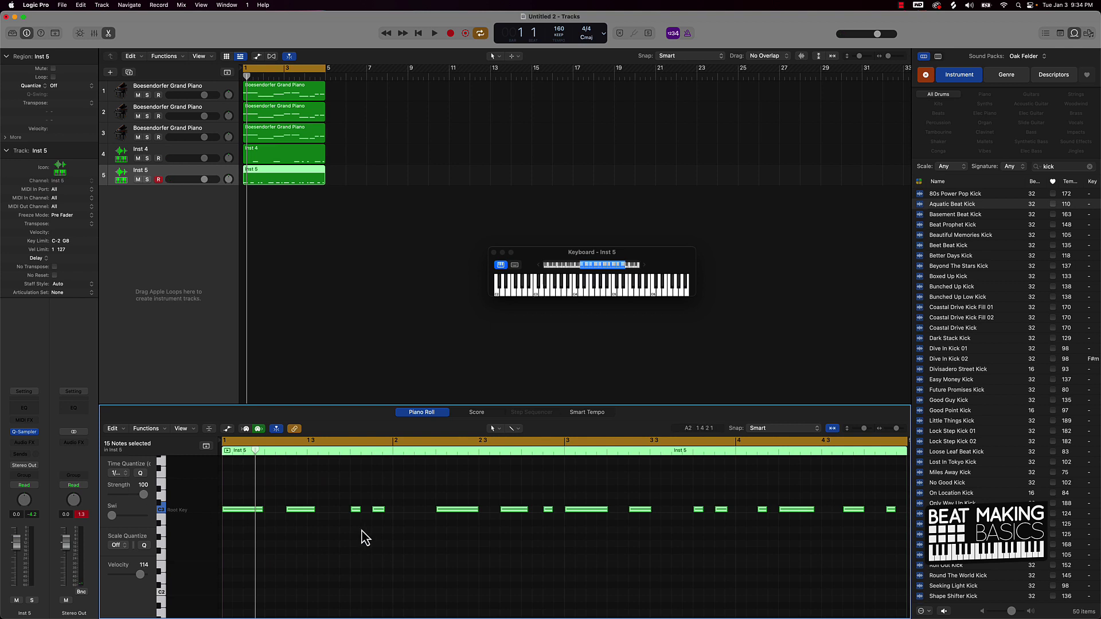
pyautogui.press('space')
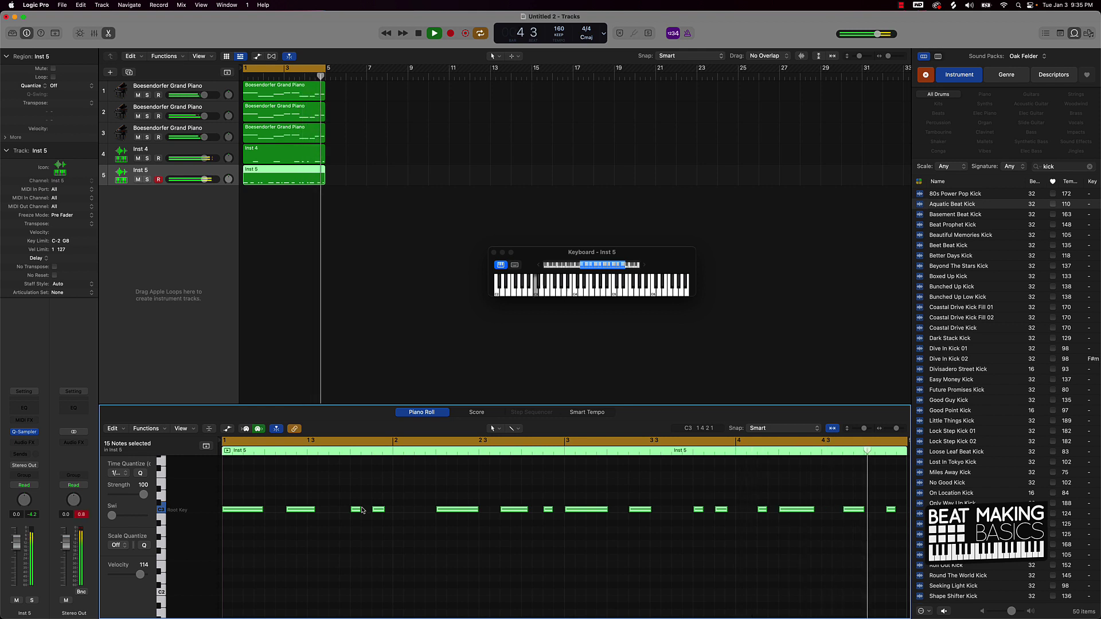
pyautogui.press('space')
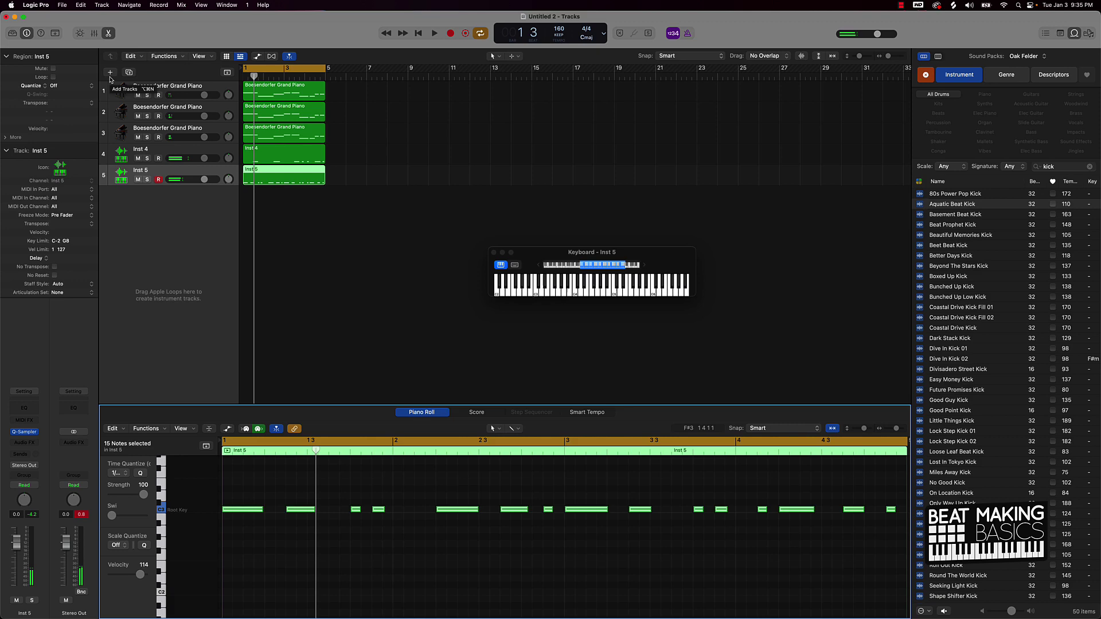
# - Add a new Quick Sampler track as Inst 6 and search the sound browser for 'hat'
pyautogui.click(110, 72)
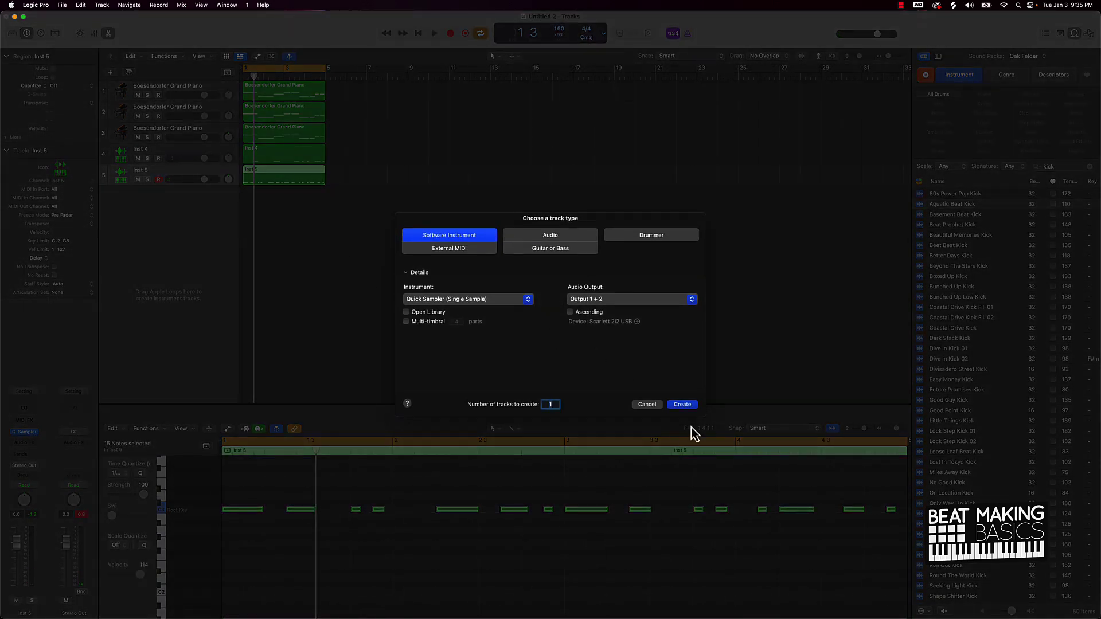
pyautogui.click(693, 409)
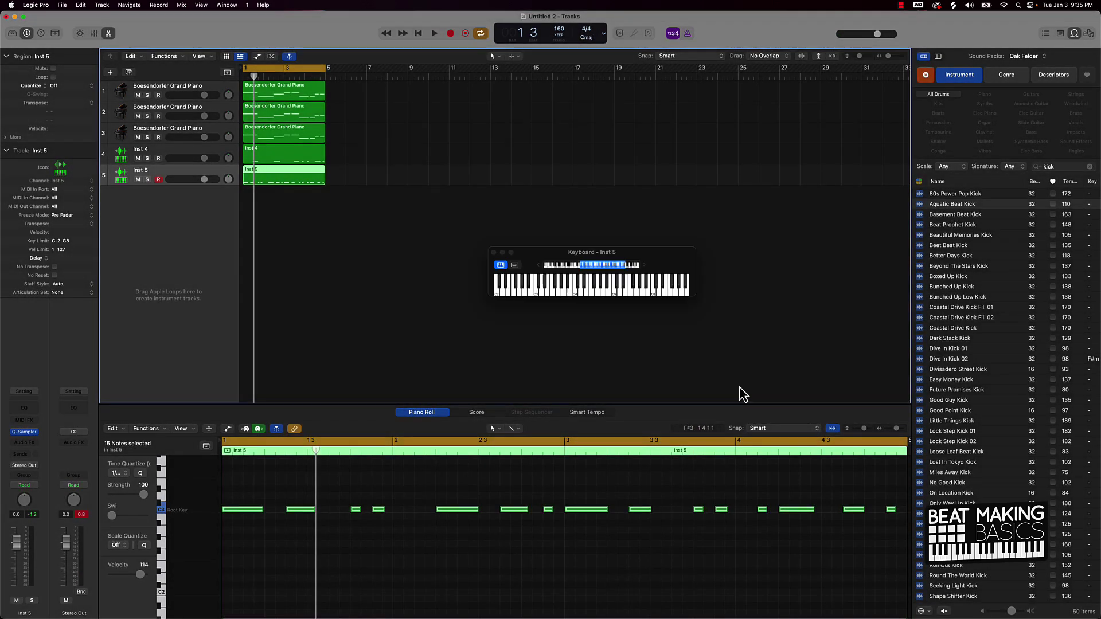
pyautogui.click(1073, 167)
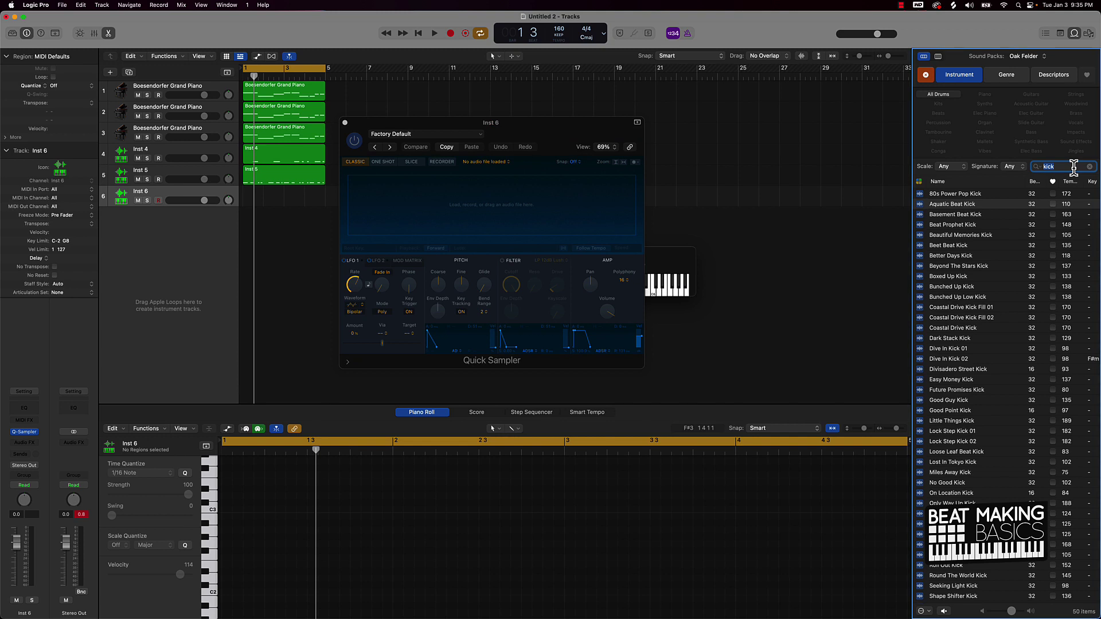
pyautogui.write('hat')
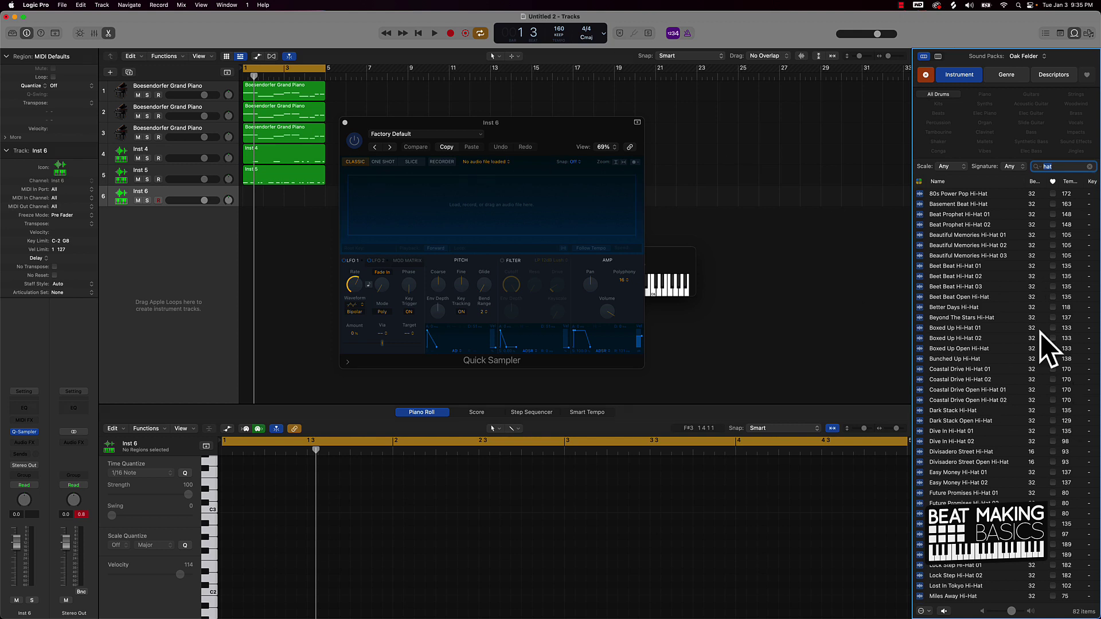
# - Preview several hi-hats, load Basement Beat Hi-Hat into the sampler, and shorten its end
pyautogui.click(968, 236)
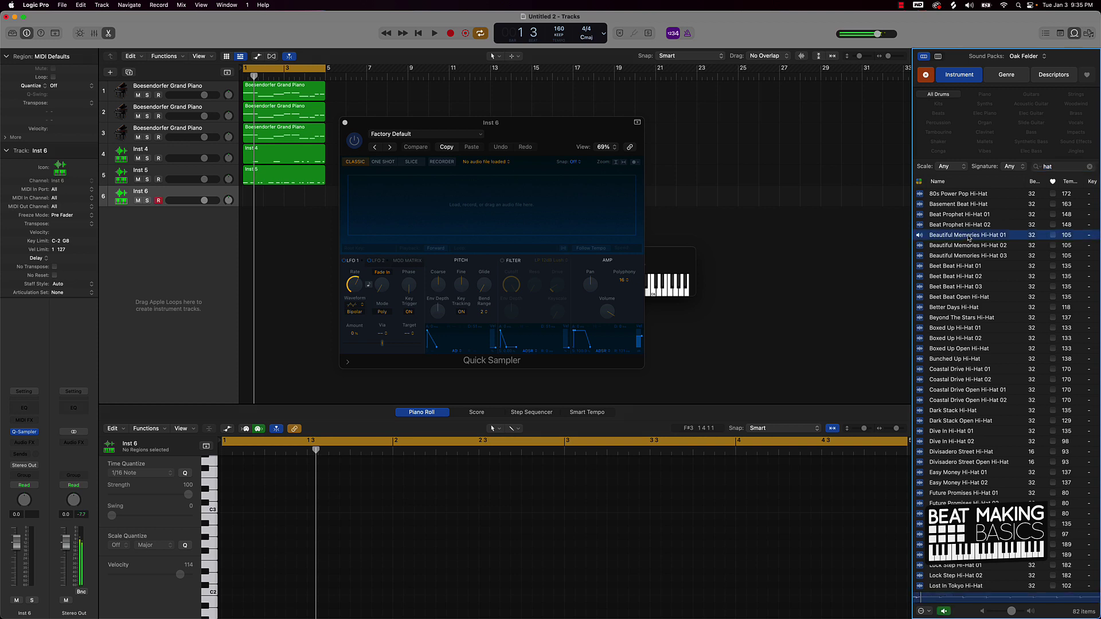
pyautogui.click(969, 225)
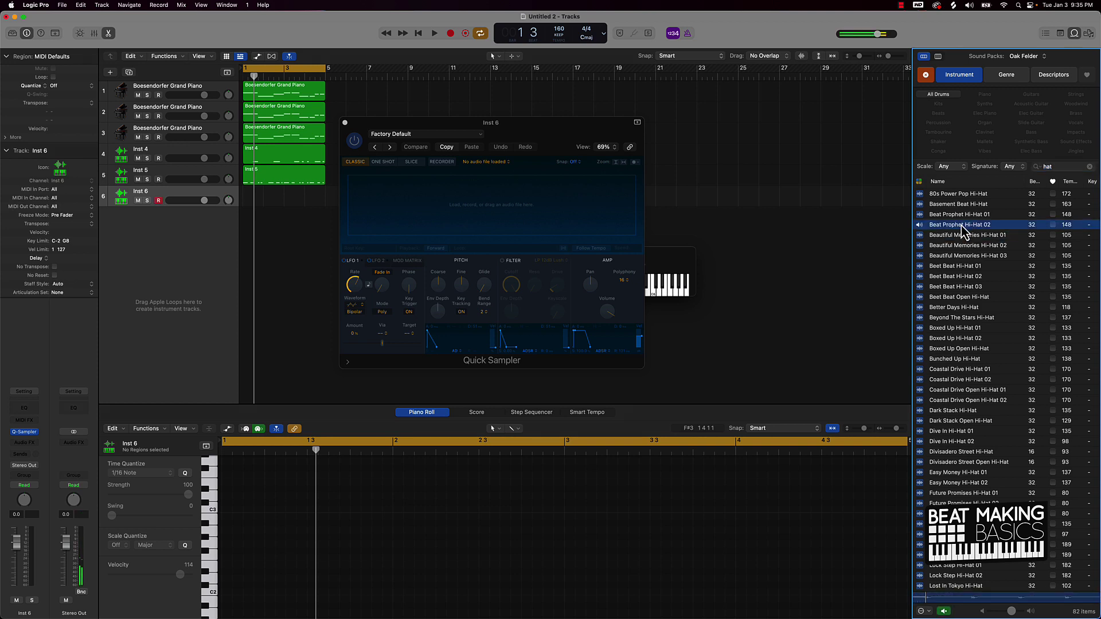
pyautogui.click(957, 216)
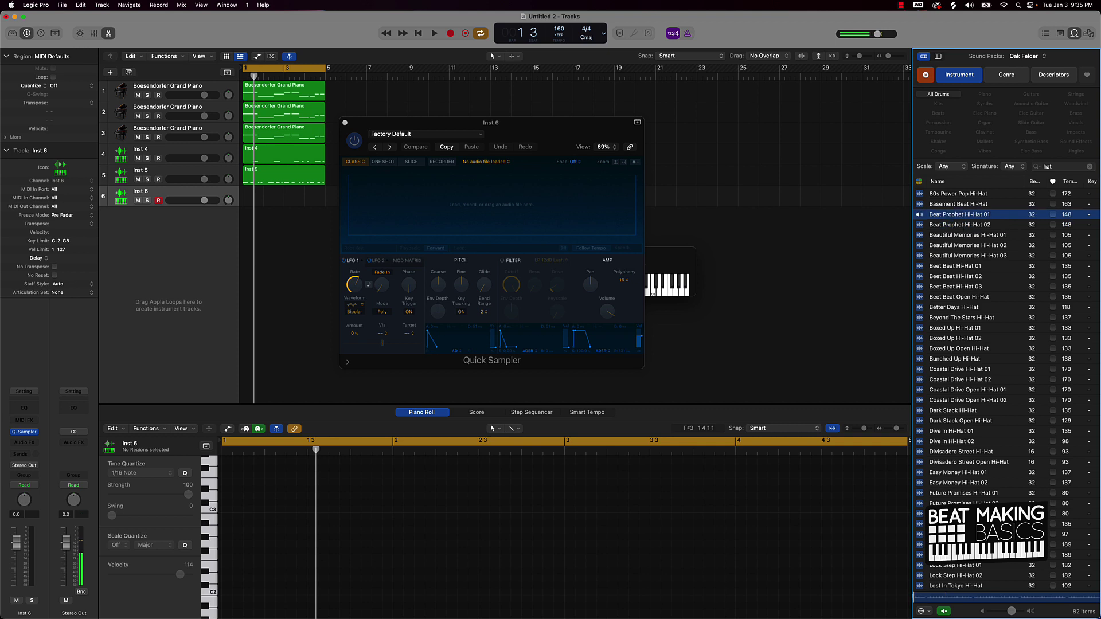
pyautogui.click(952, 205)
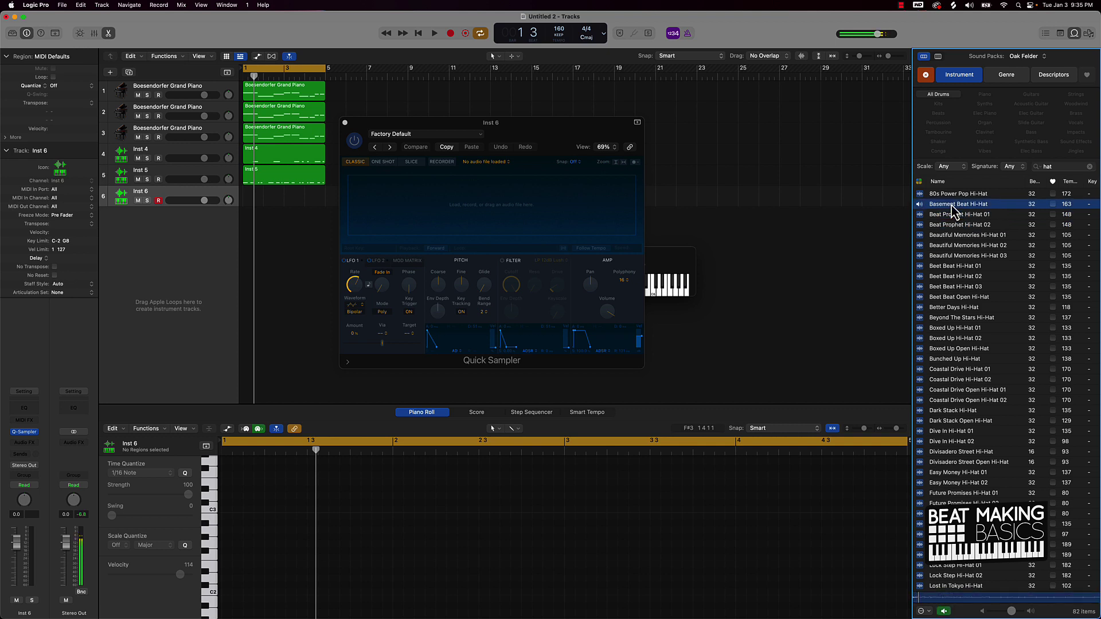
pyautogui.click(950, 206)
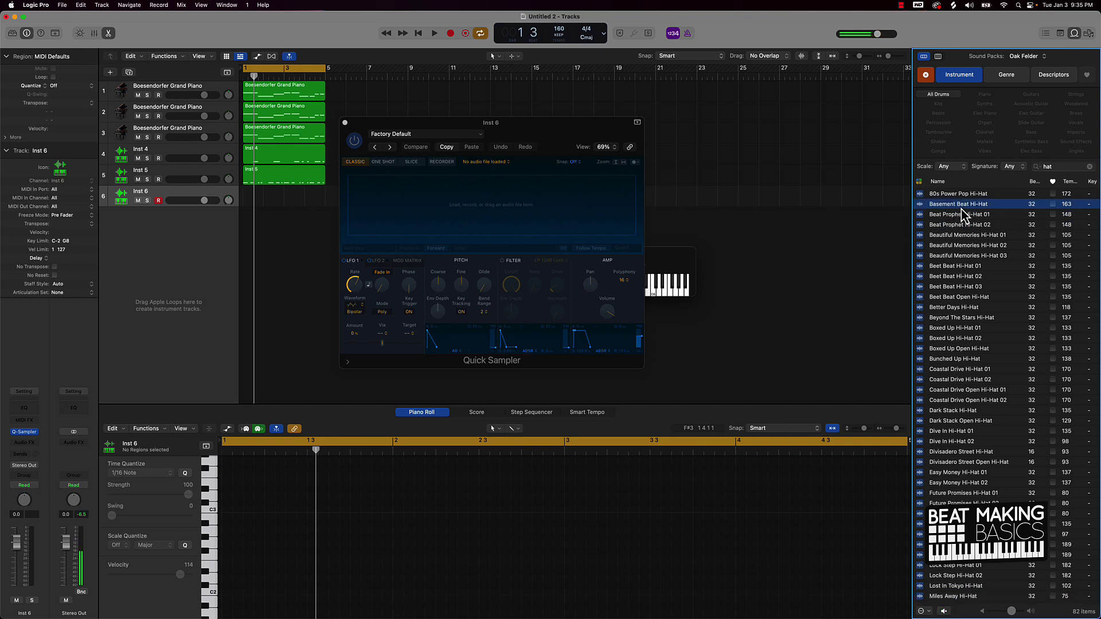
pyautogui.moveTo(961, 209)
pyautogui.mouseDown()
pyautogui.moveTo(401, 186)
pyautogui.moveTo(405, 196)
pyautogui.mouseUp()
pyautogui.moveTo(634, 237)
pyautogui.mouseDown()
pyautogui.moveTo(347, 235)
pyautogui.moveTo(366, 236)
pyautogui.moveTo(357, 236)
pyautogui.mouseUp()
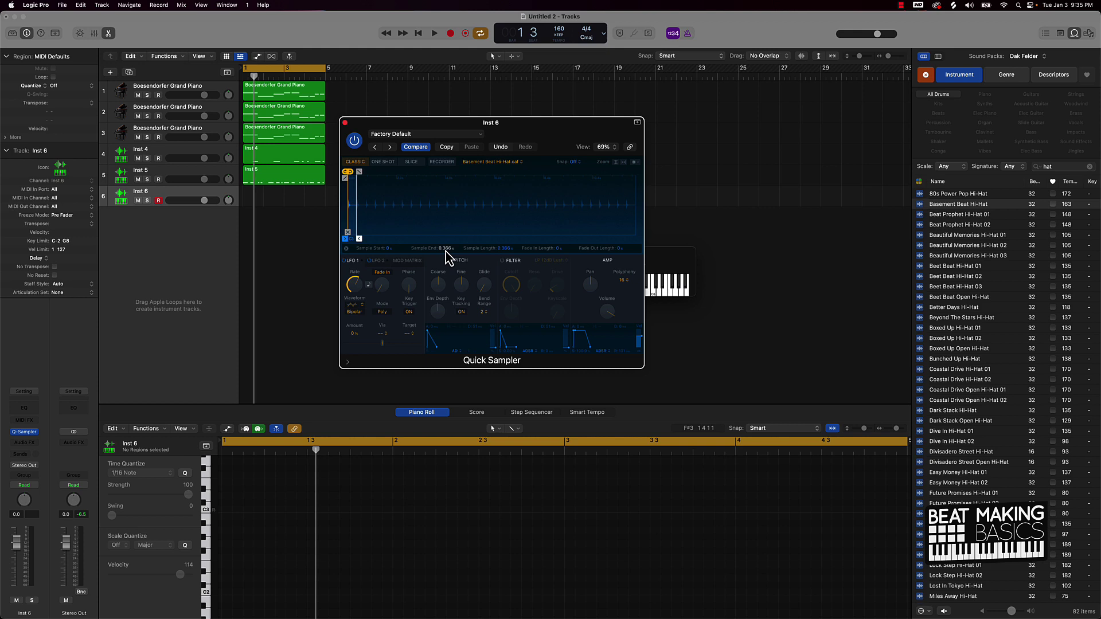
# - Switch the Inst 6 hi-hat sampler to One Shot mode and close its window
pyautogui.click(480, 251)
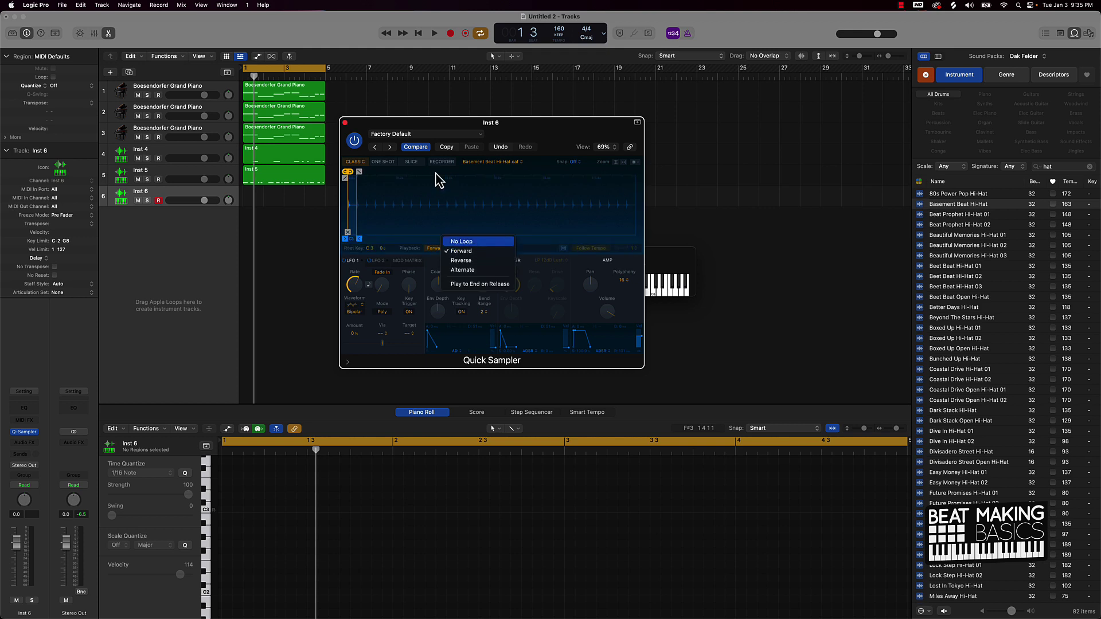
pyautogui.click(383, 161)
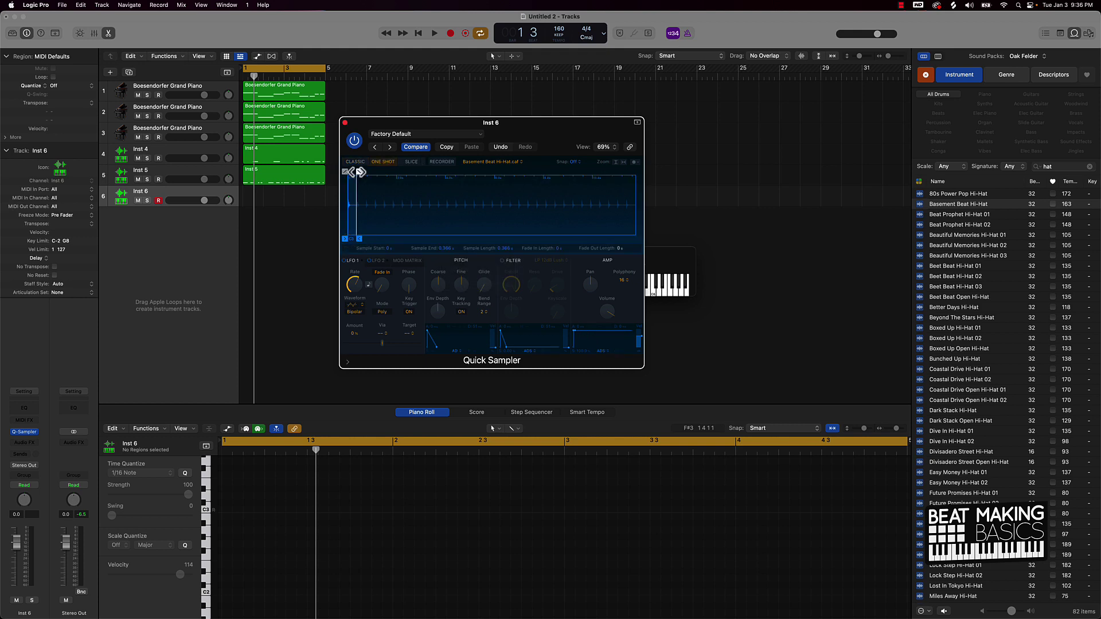
pyautogui.click(344, 122)
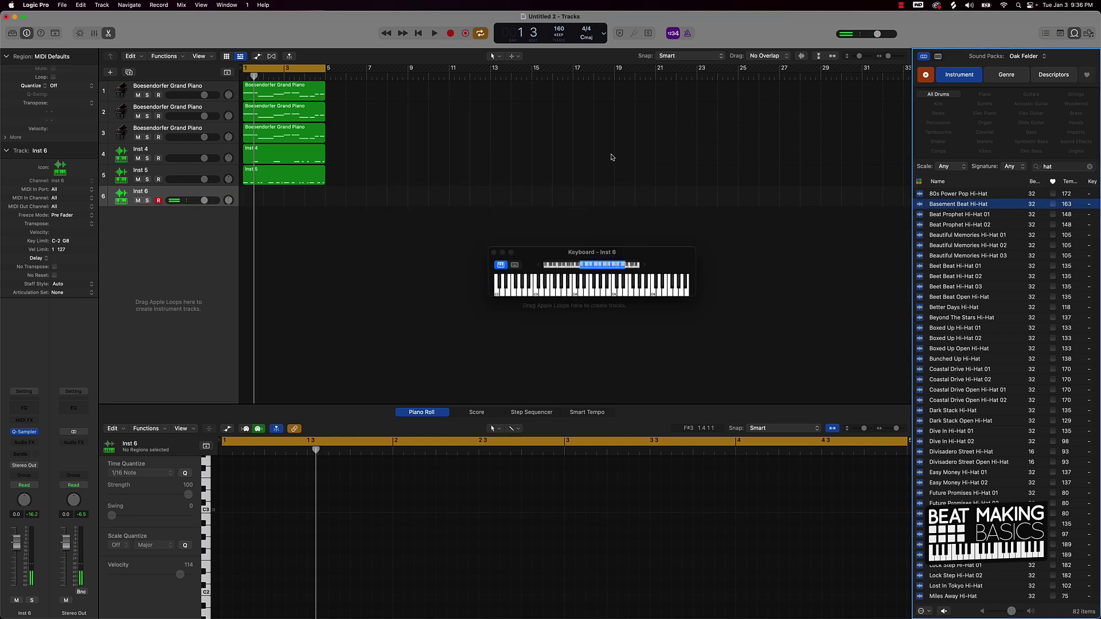
# - Record a 34-note hi-hat part on Inst 6 and quantize it with a new note value
pyautogui.press('r')
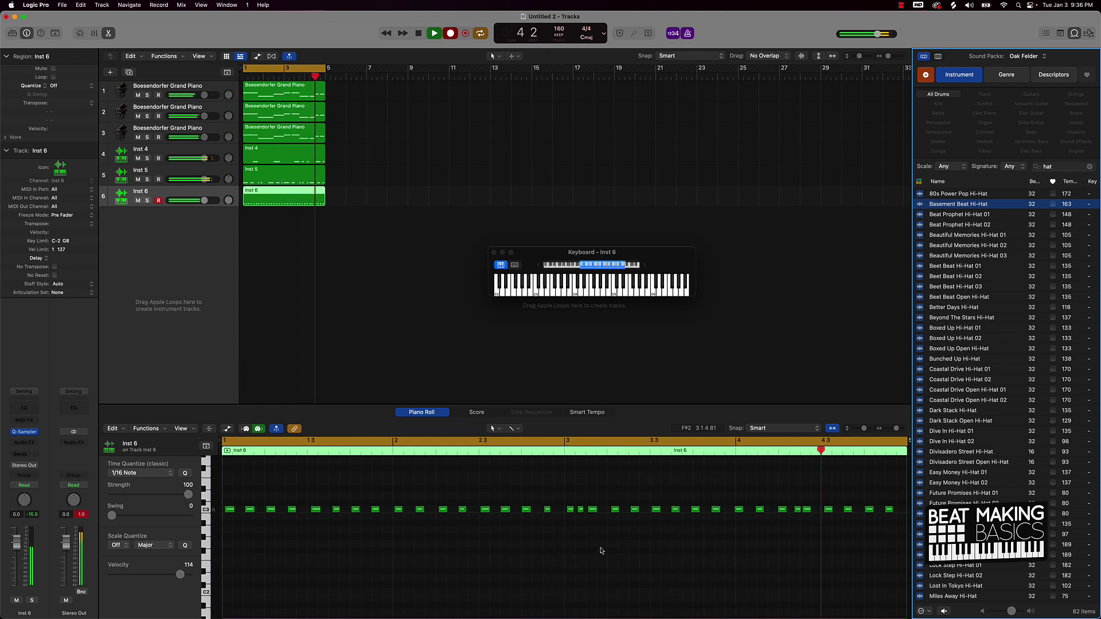
pyautogui.click(601, 551)
pyautogui.press('super+a')
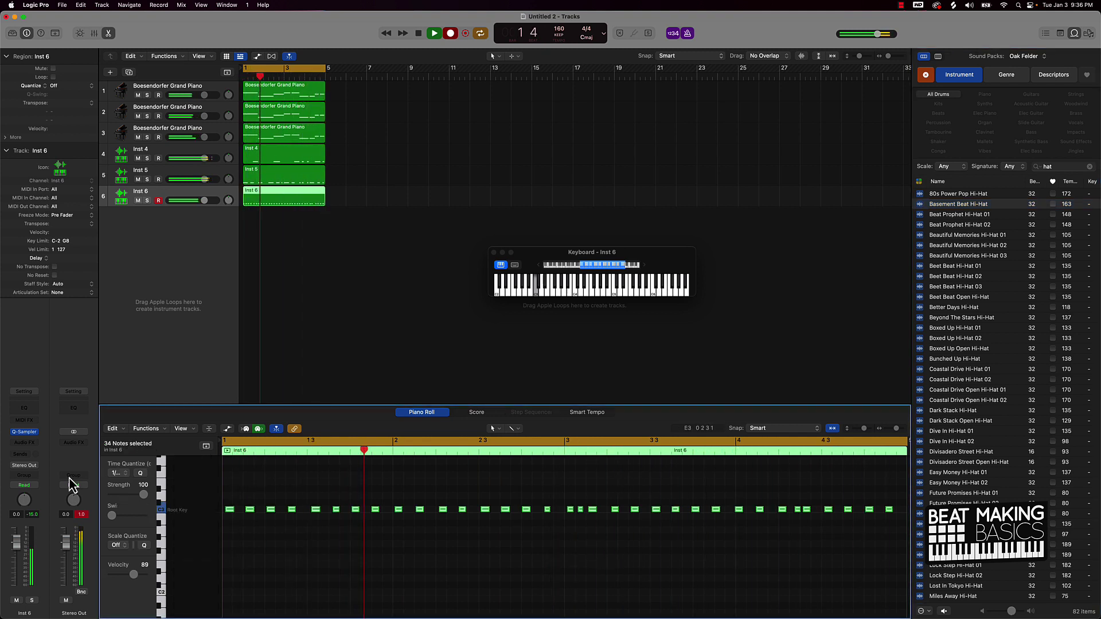
pyautogui.click(140, 473)
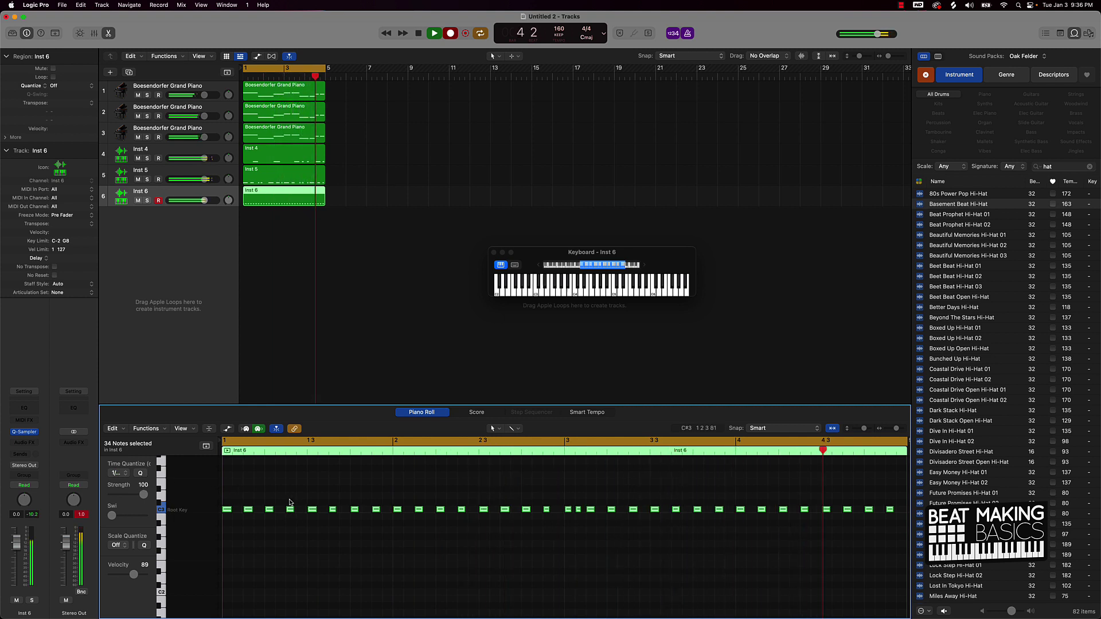
pyautogui.press('space')
pyautogui.press('super+z')
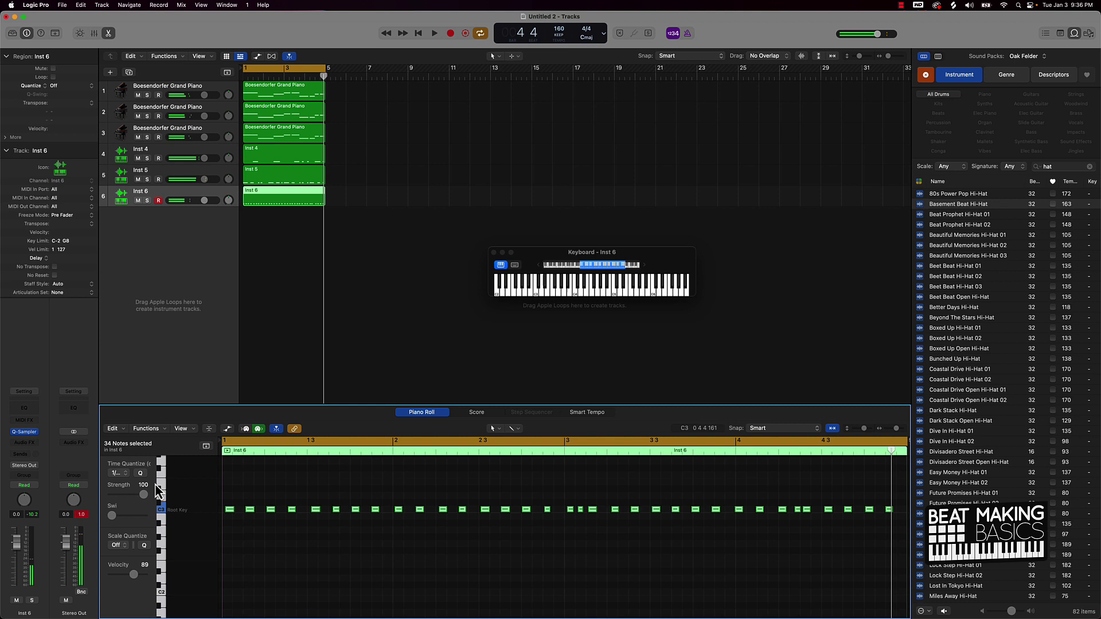
pyautogui.click(117, 473)
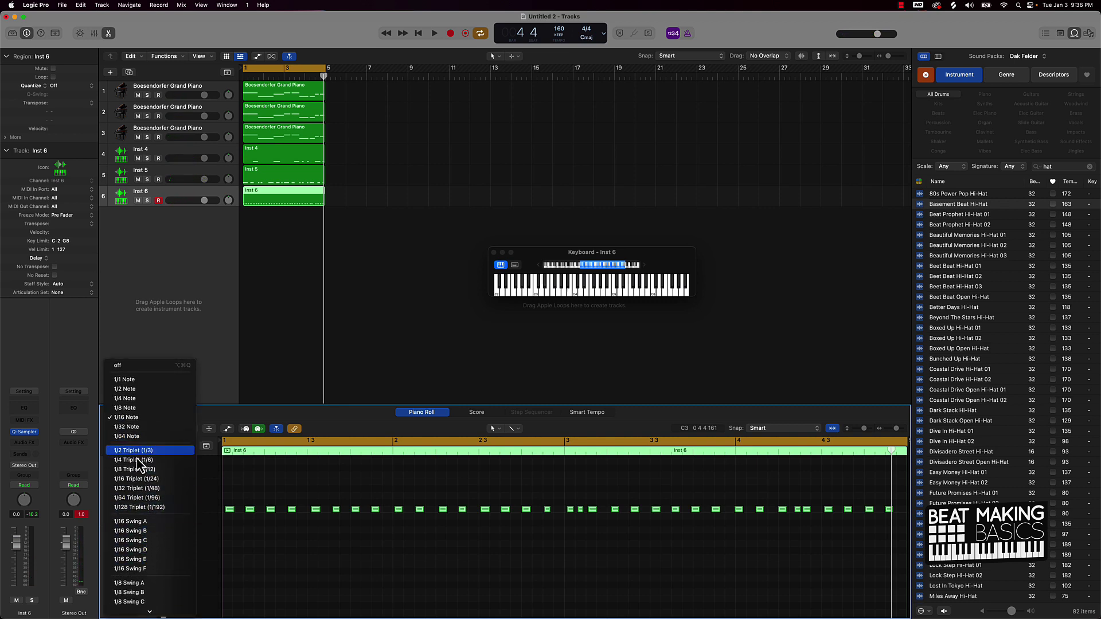
pyautogui.click(143, 524)
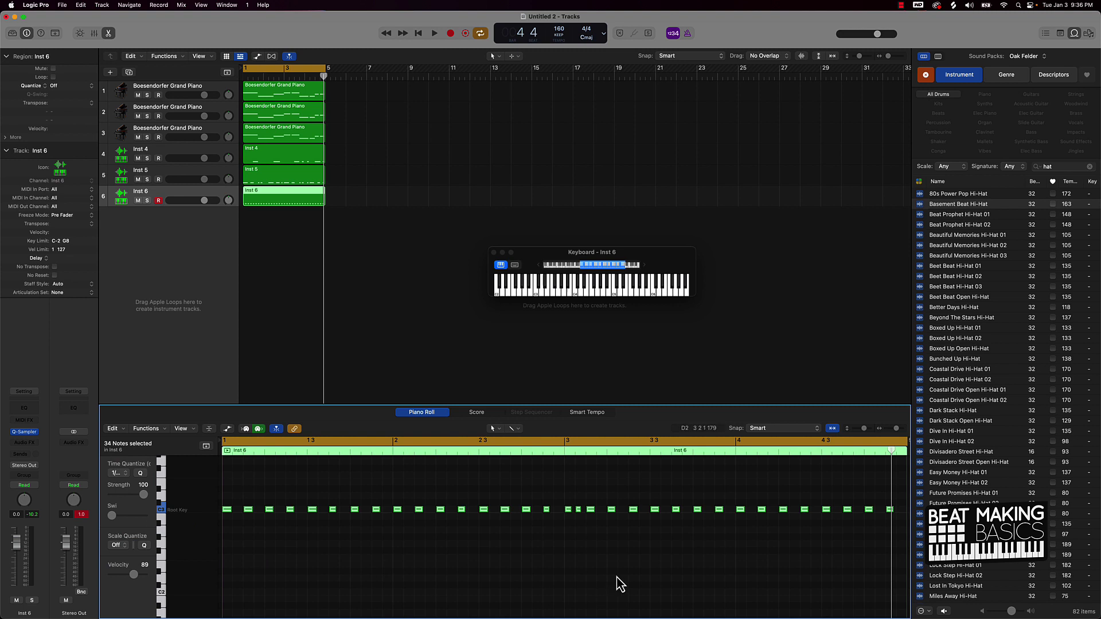
# - Pencil in one extra hi-hat note and mute the first two piano tracks
pyautogui.click(900, 560)
pyautogui.click(804, 509)
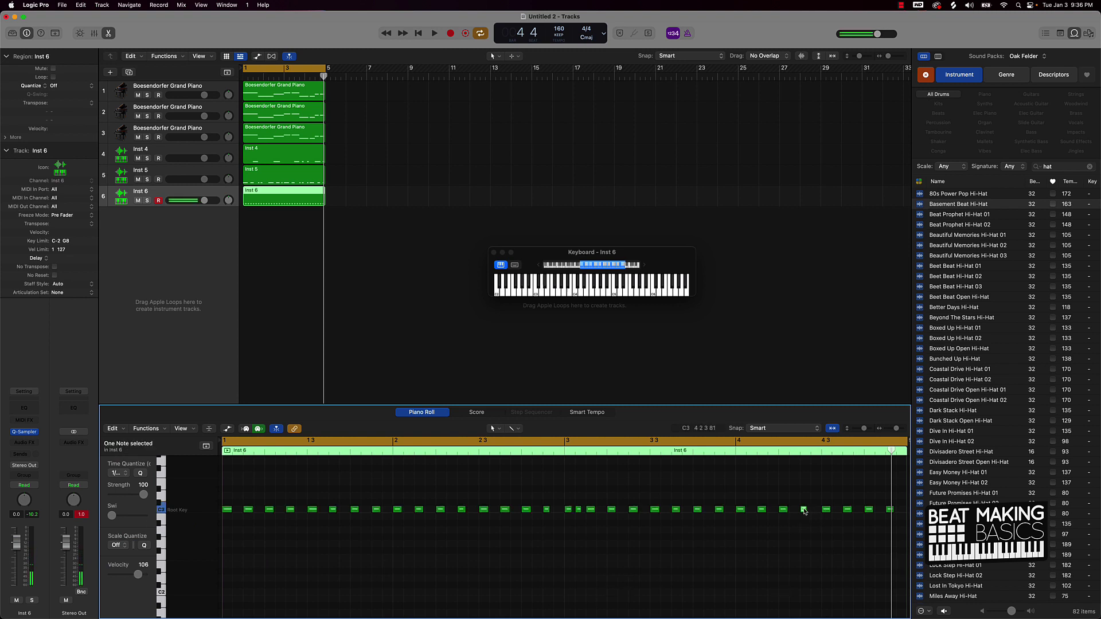
pyautogui.keyDown('super'); pyautogui.click(792, 509); pyautogui.keyUp('super')
pyautogui.press('space')
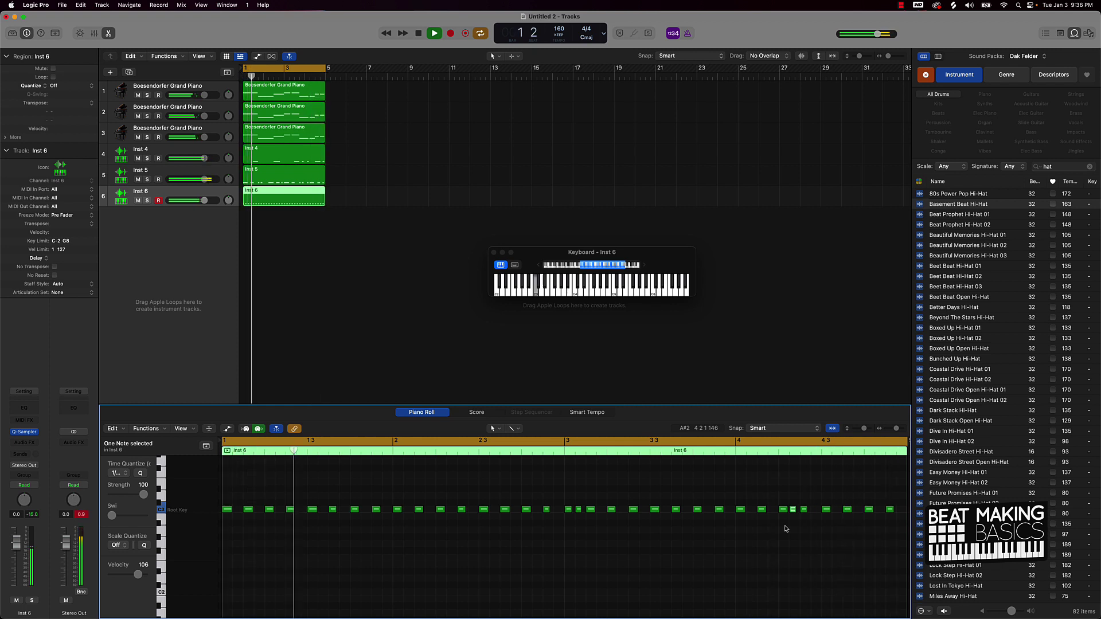
pyautogui.click(785, 529)
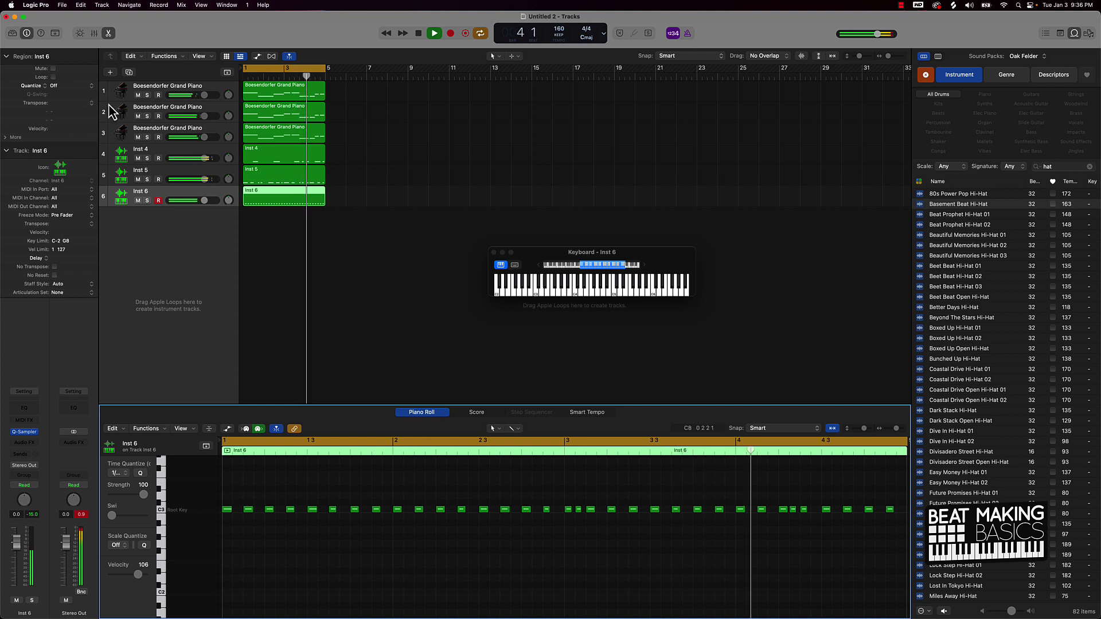
pyautogui.moveTo(138, 116); pyautogui.dragTo(138, 95)
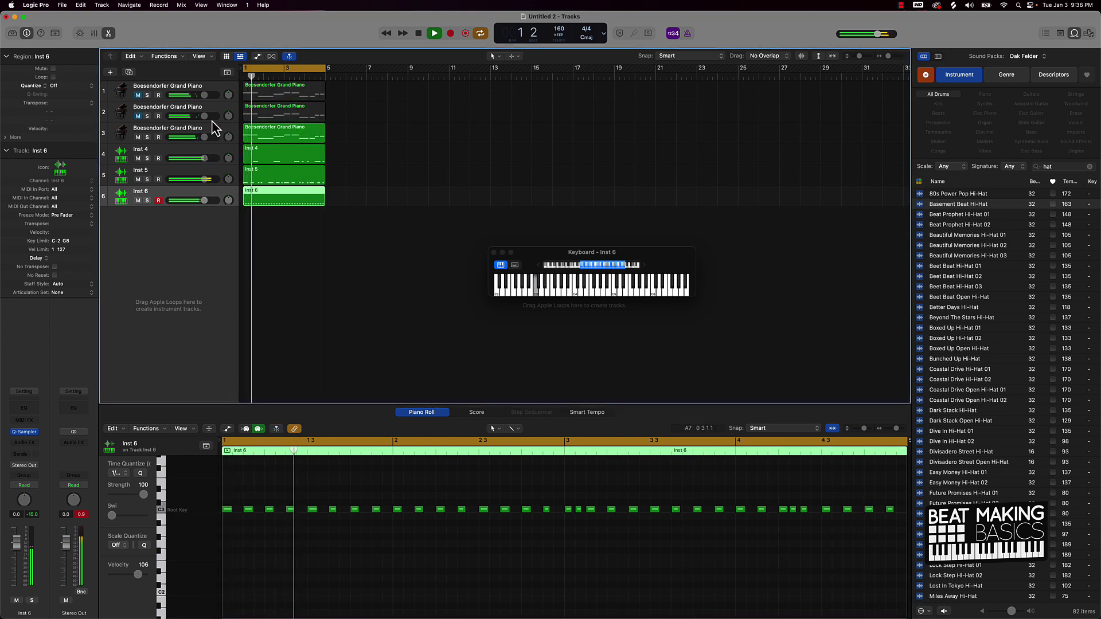
pyautogui.click(319, 252)
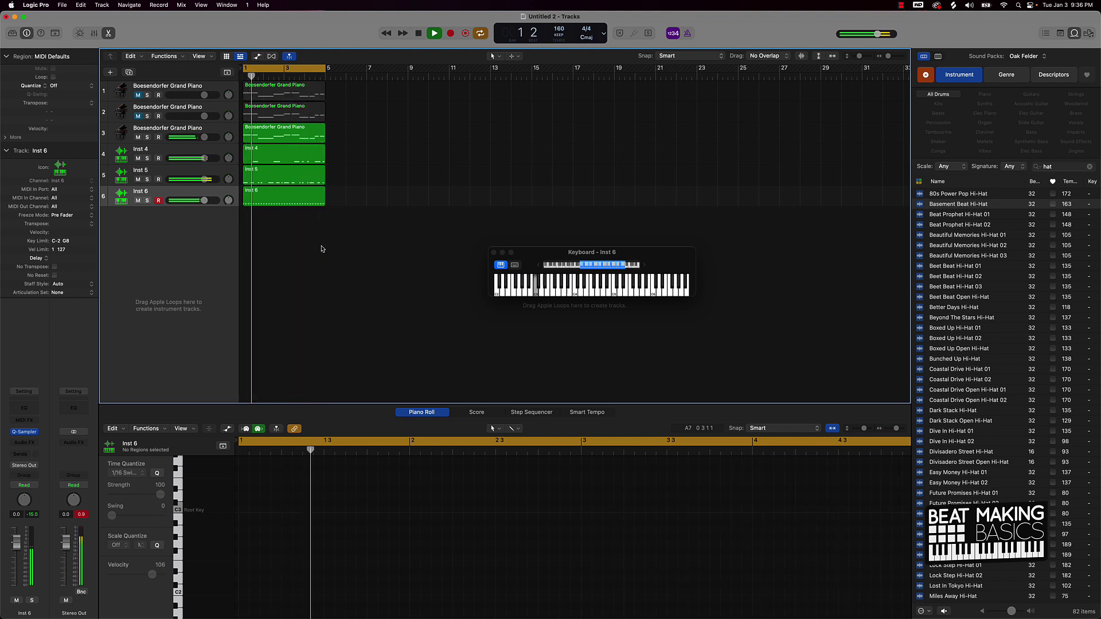
# - Add a new Quick Sampler track as Inst 7 and show loops from all sound packs
pyautogui.press('space')
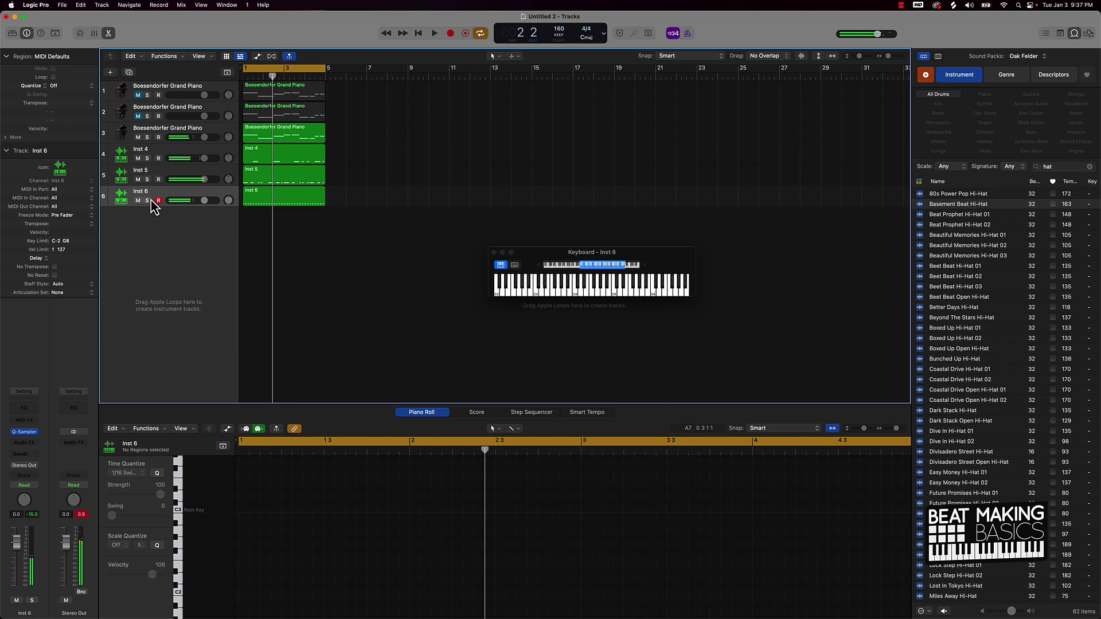
pyautogui.click(110, 73)
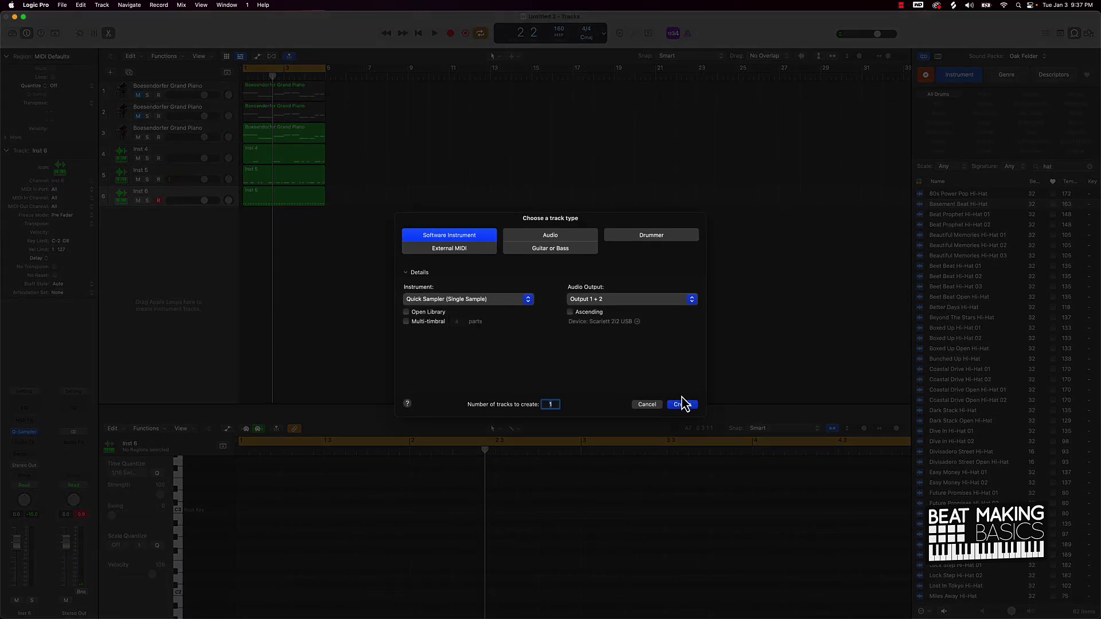
pyautogui.click(683, 405)
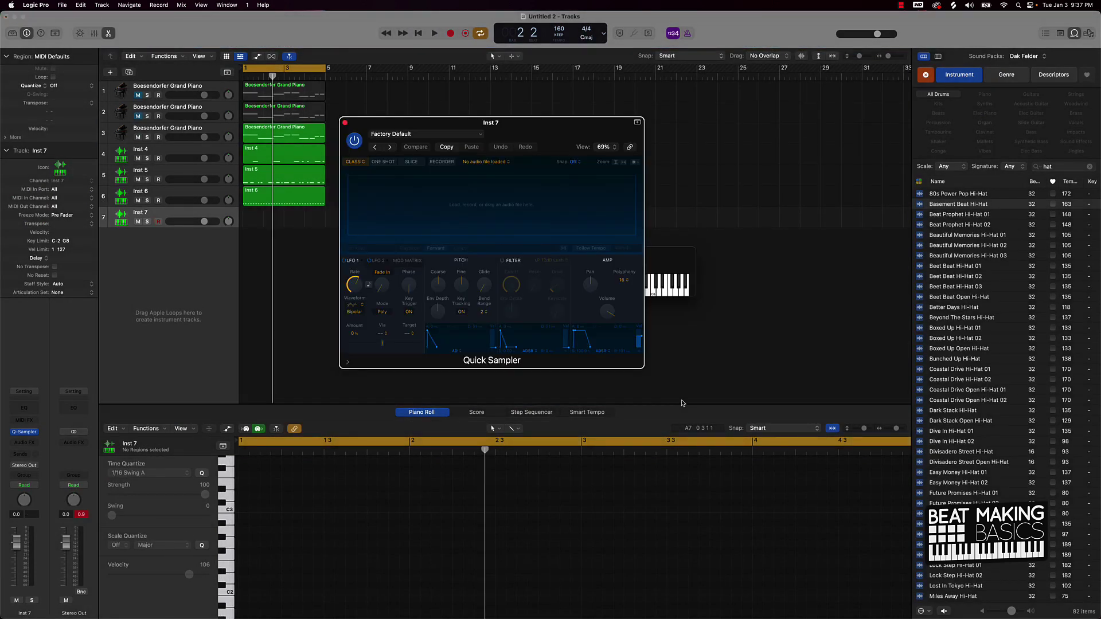
pyautogui.click(1072, 166)
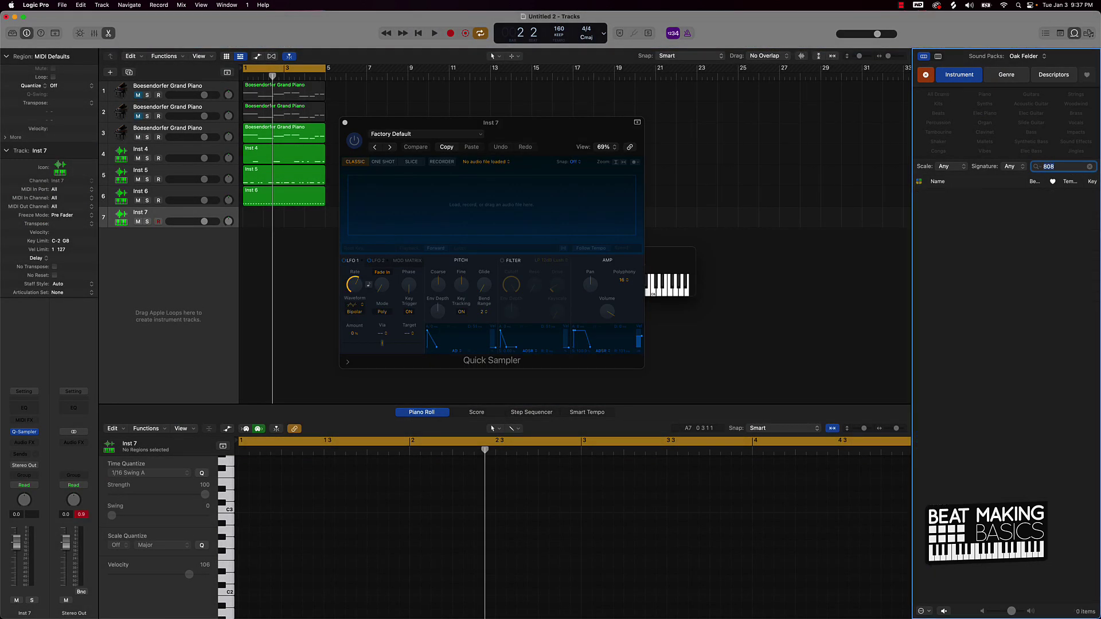
pyautogui.click(1045, 56)
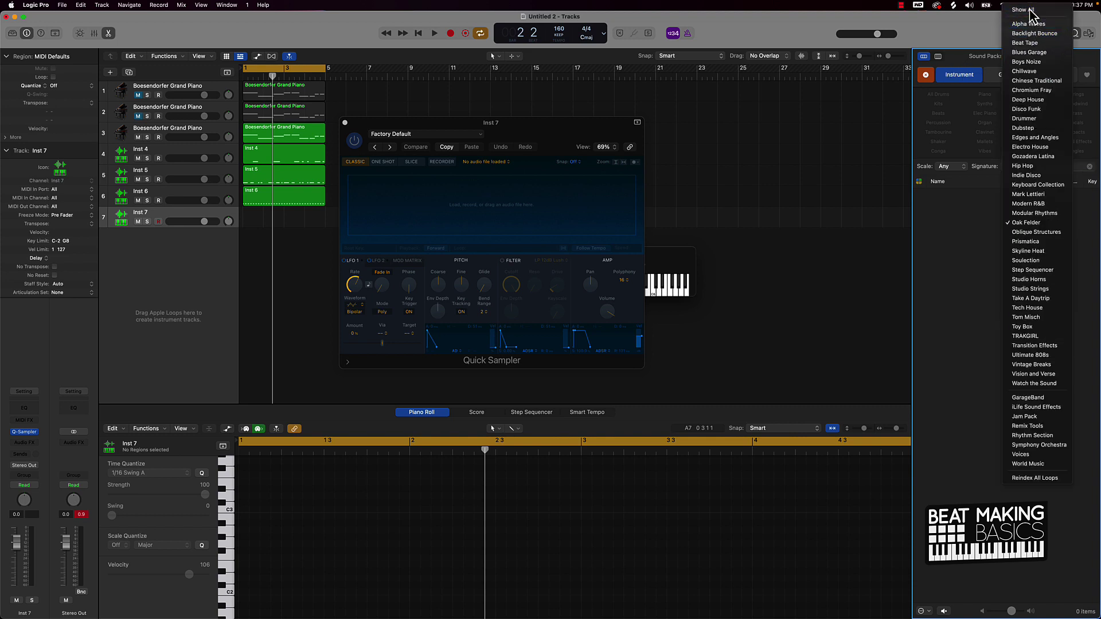
pyautogui.click(1032, 10)
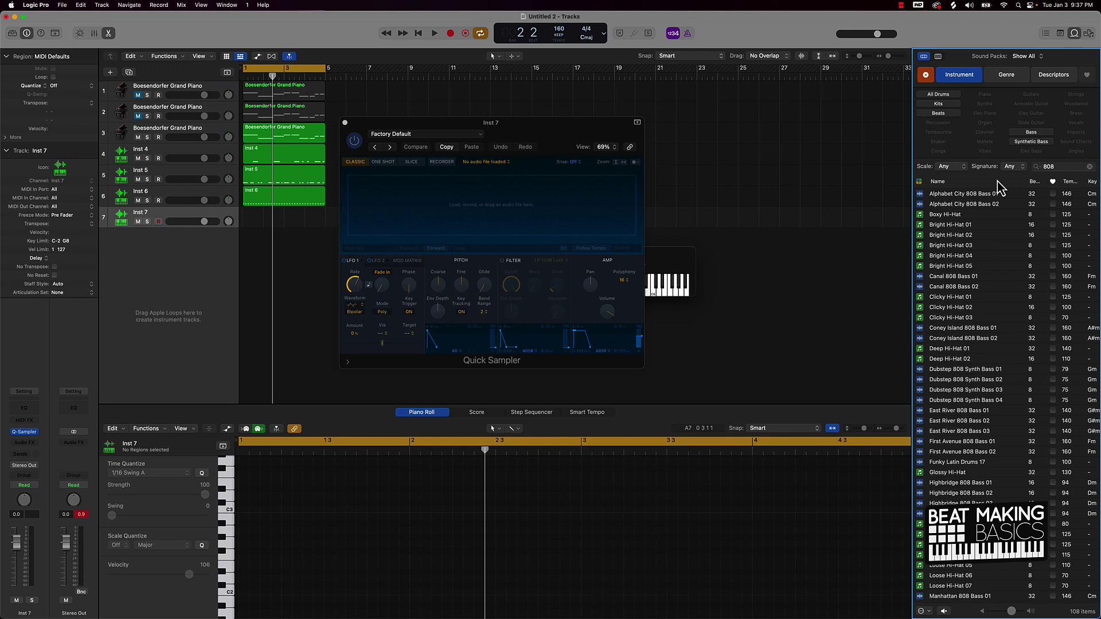
# - Preview the Alphabet City, Canal and Coney Island 808 Bass loops
pyautogui.click(966, 197)
pyautogui.click(967, 198)
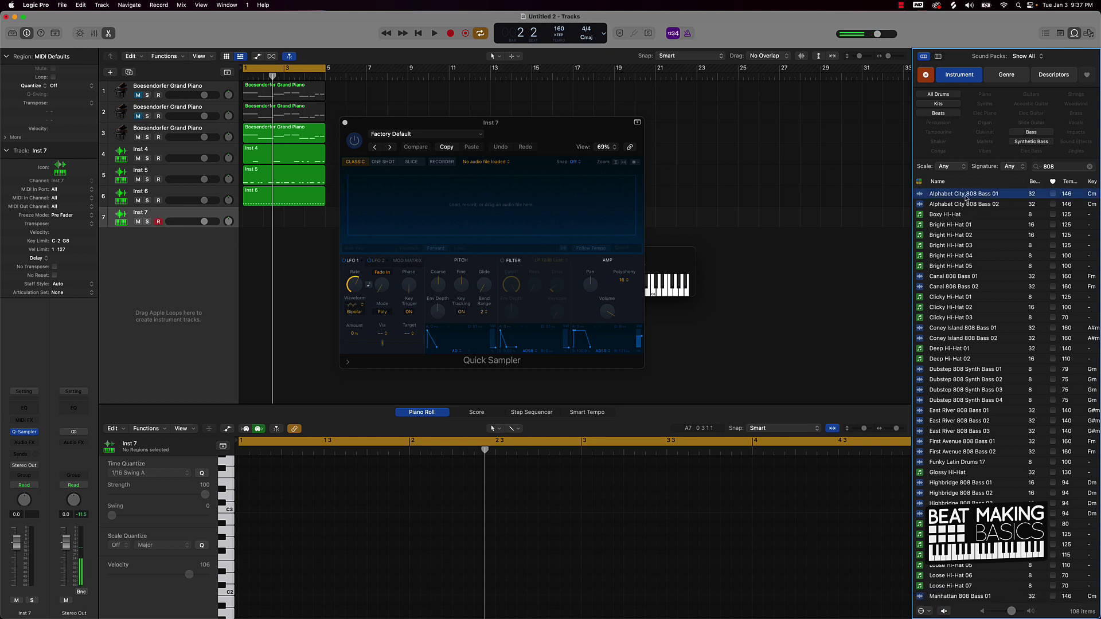
pyautogui.click(967, 208)
pyautogui.click(964, 203)
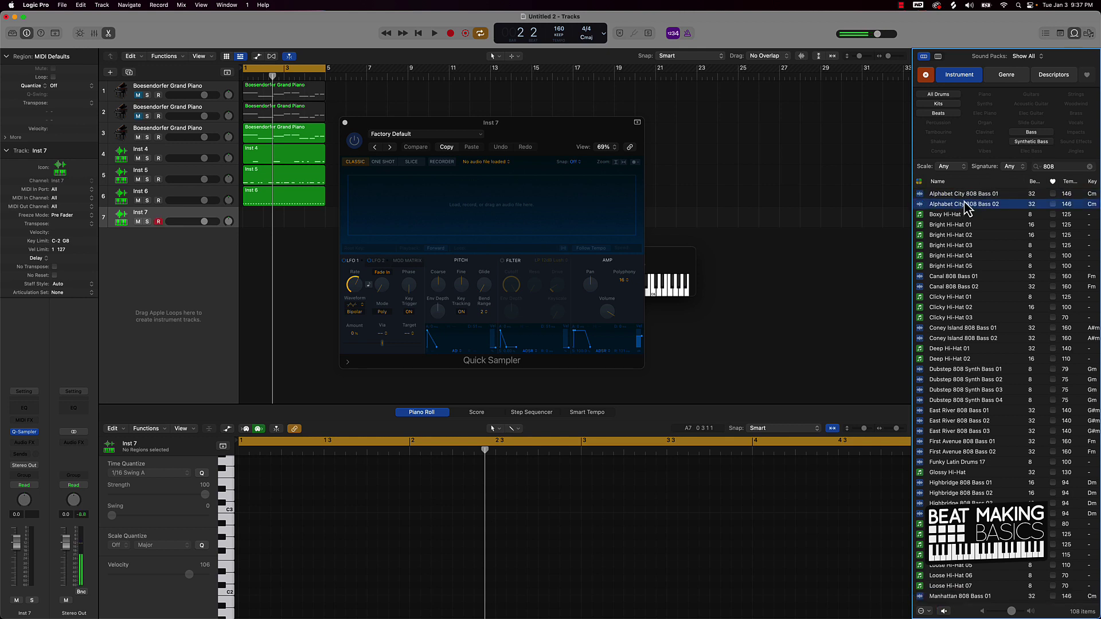
pyautogui.click(966, 198)
pyautogui.click(966, 198)
pyautogui.click(953, 279)
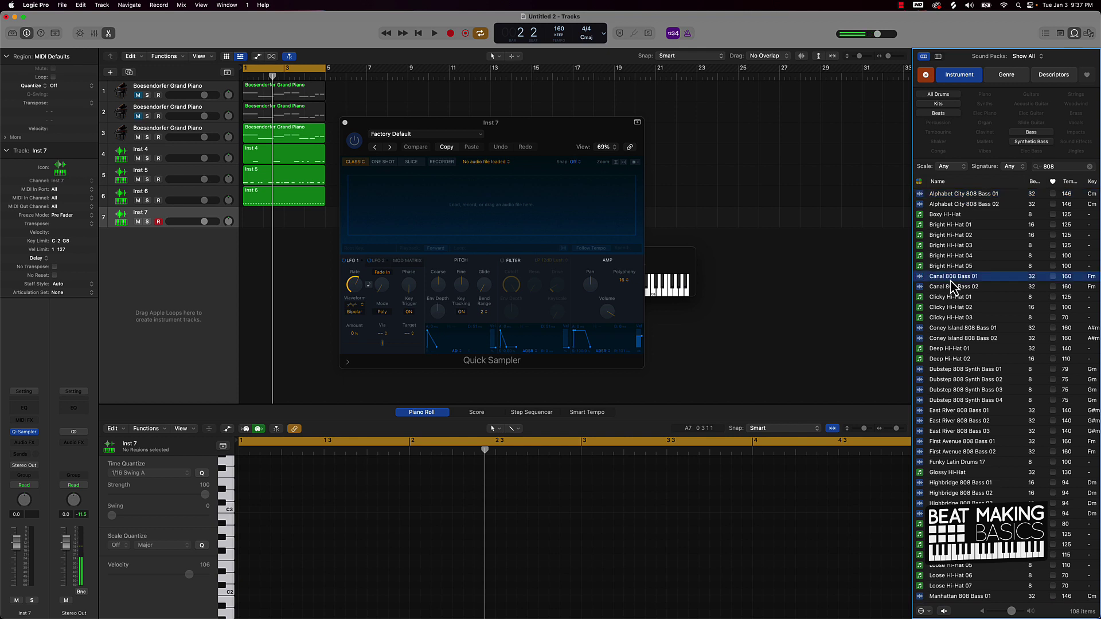
pyautogui.click(954, 281)
pyautogui.click(956, 289)
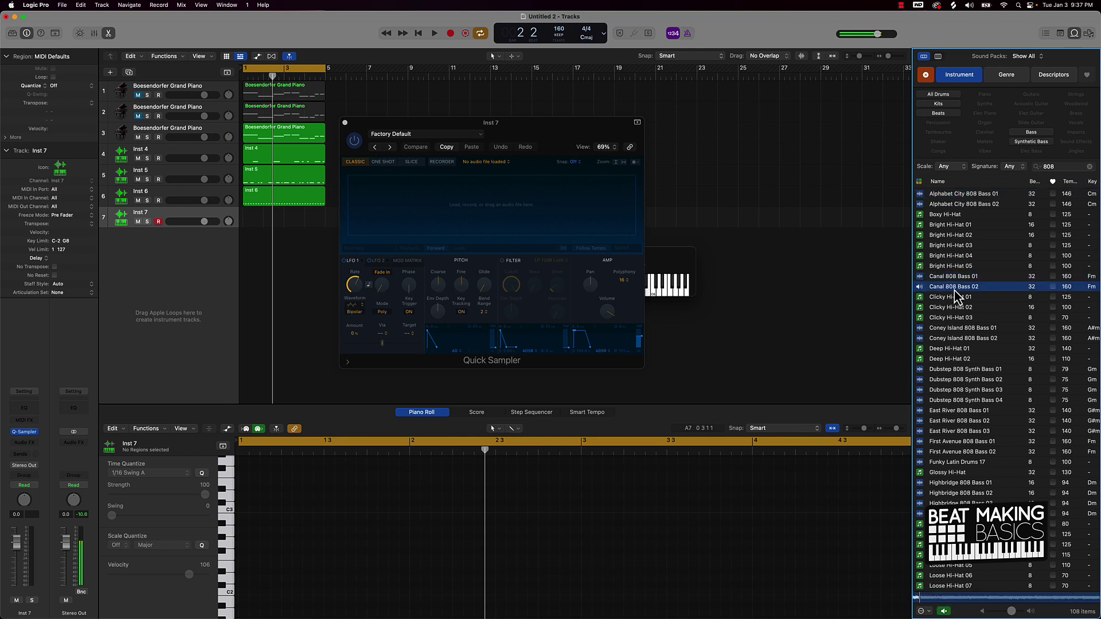
pyautogui.click(956, 291)
pyautogui.click(958, 339)
pyautogui.click(958, 339)
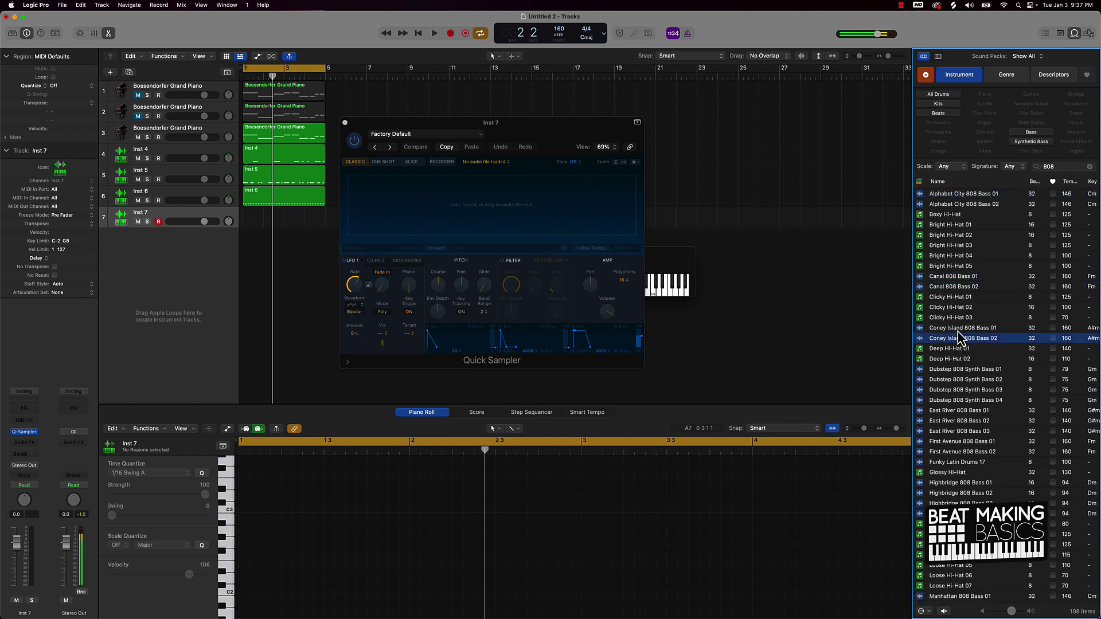
pyautogui.click(958, 329)
# - Preview Dubstep, East River, First Avenue and Highbridge 808 basses, settling on Highbridge 808 Bass 01
pyautogui.click(968, 372)
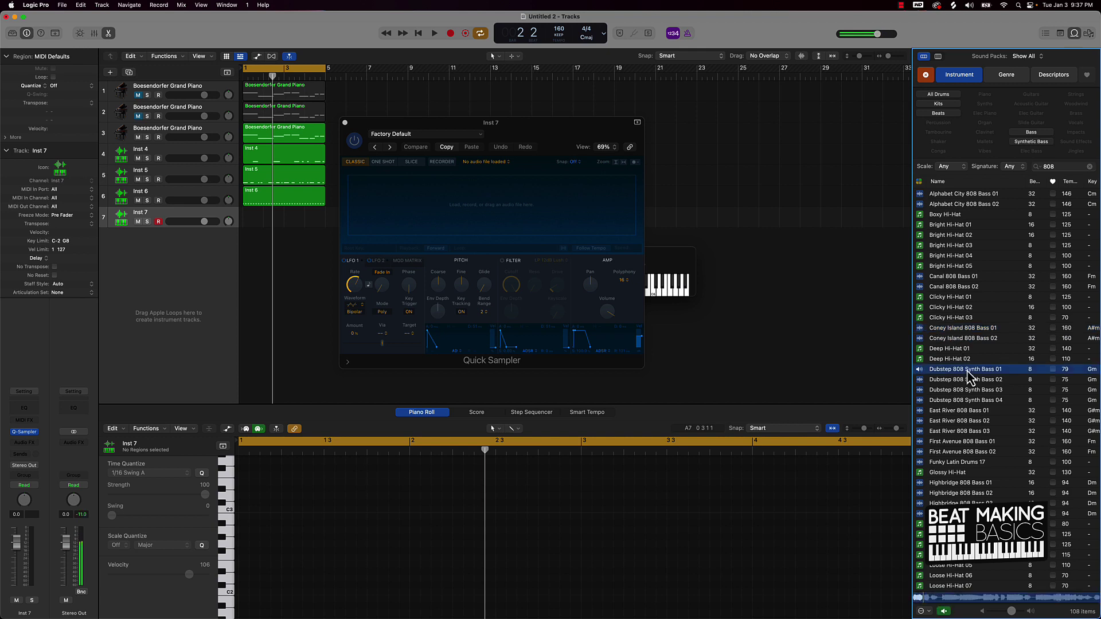
pyautogui.click(968, 372)
pyautogui.click(966, 432)
pyautogui.click(966, 431)
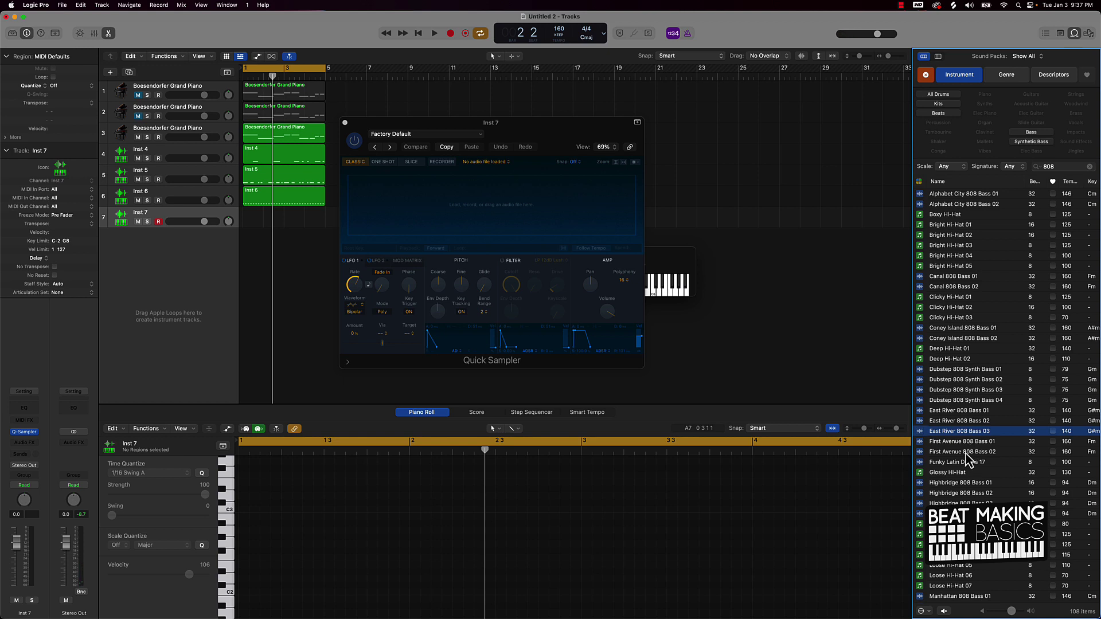
pyautogui.click(966, 453)
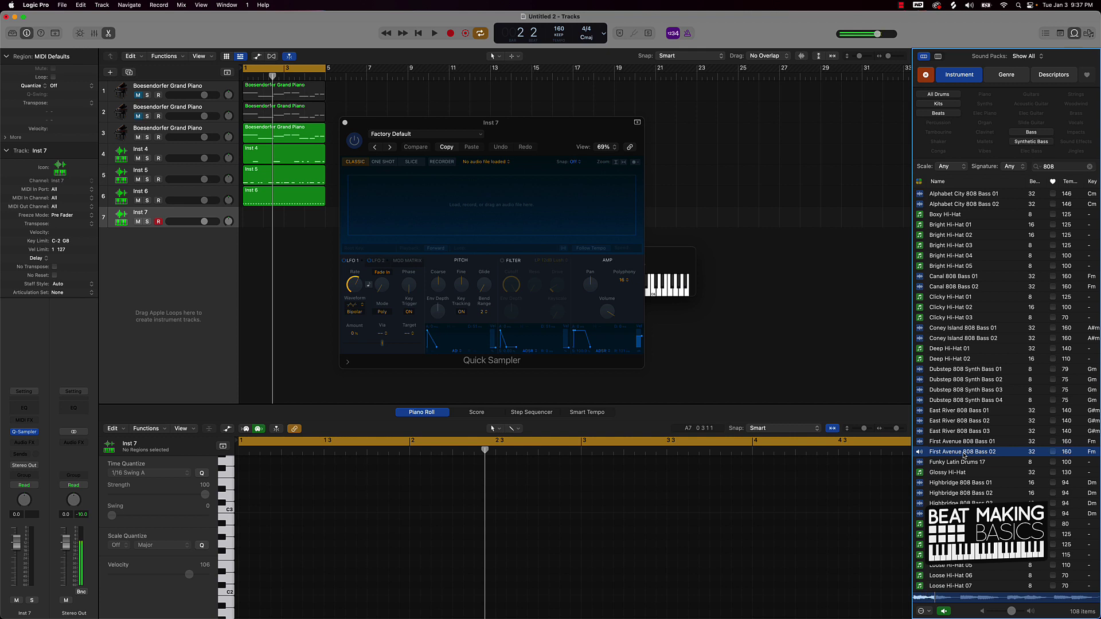
pyautogui.click(965, 456)
pyautogui.click(962, 487)
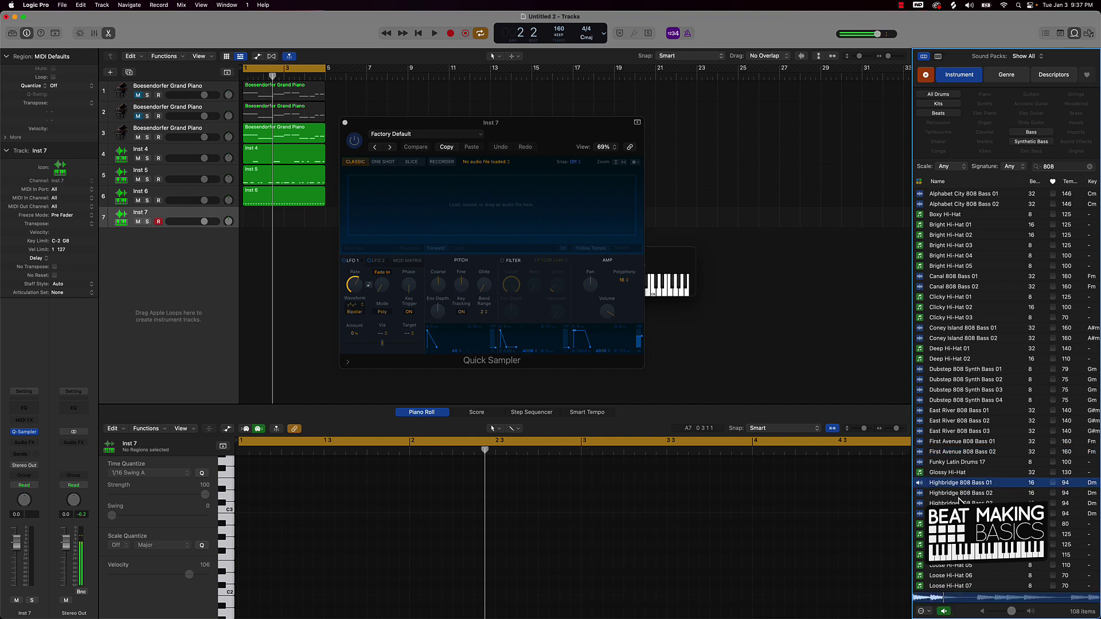
pyautogui.click(959, 496)
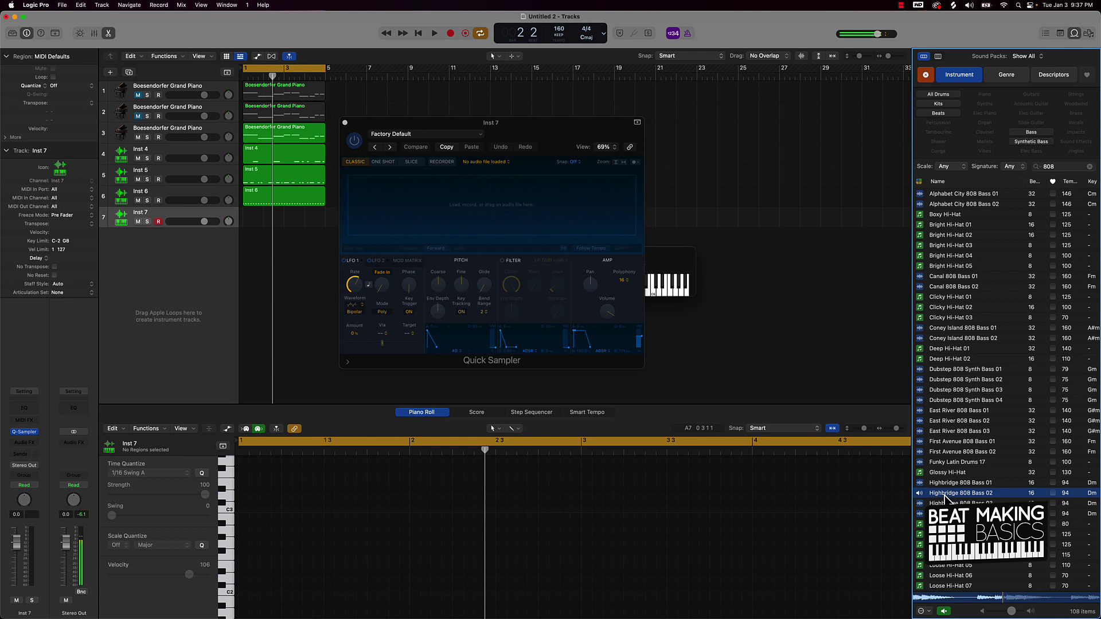
pyautogui.press('Up')
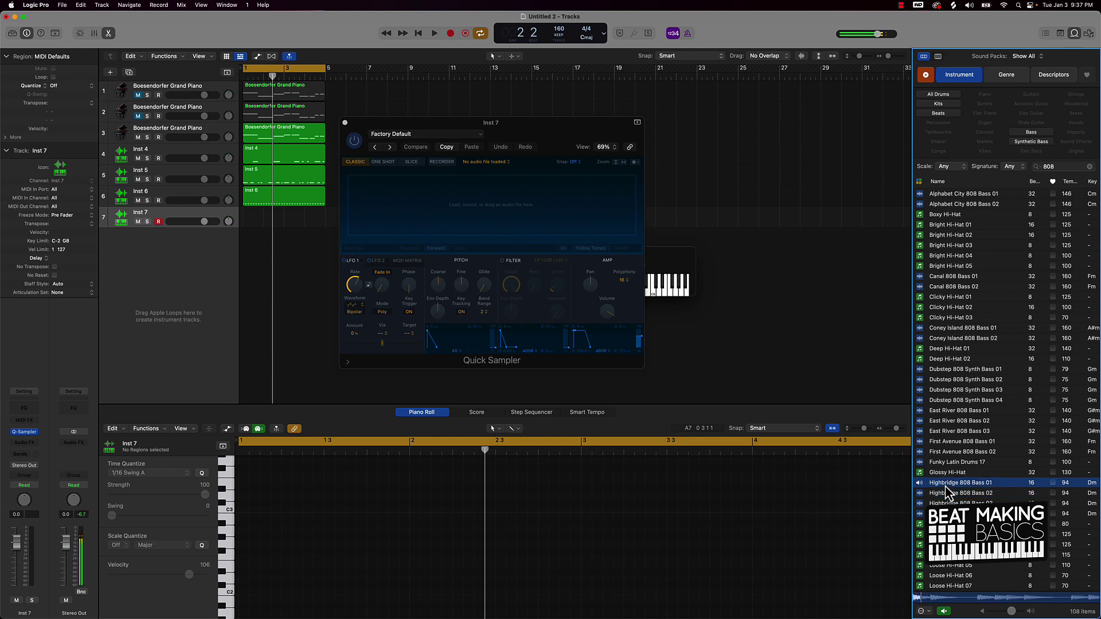
pyautogui.click(944, 485)
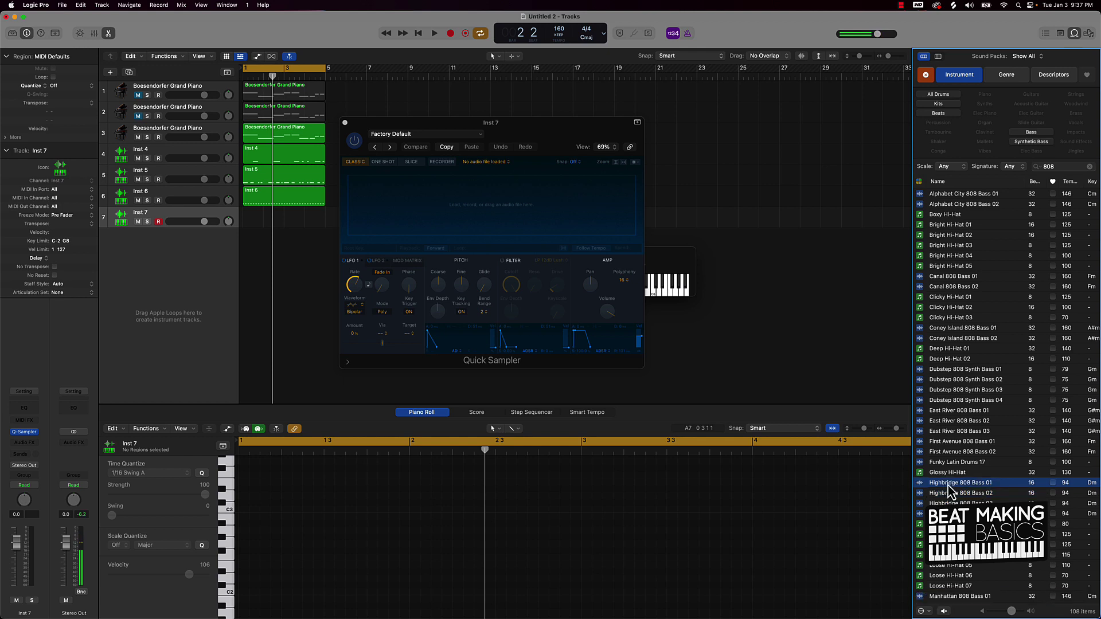
# - Load Highbridge 808 Bass 01 into the sampler, trim it to about 3.5 seconds, and set No Loop
pyautogui.moveTo(948, 486)
pyautogui.mouseDown()
pyautogui.moveTo(718, 315)
pyautogui.moveTo(403, 218)
pyautogui.moveTo(362, 228)
pyautogui.moveTo(375, 223)
pyautogui.mouseUp()
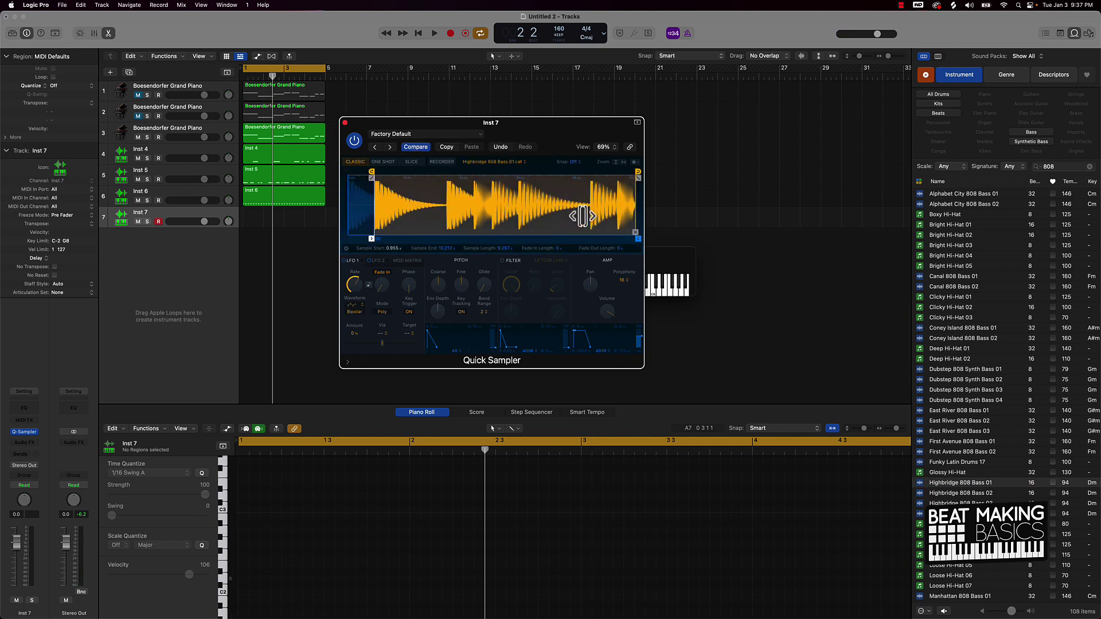
pyautogui.moveTo(635, 238); pyautogui.dragTo(447, 231)
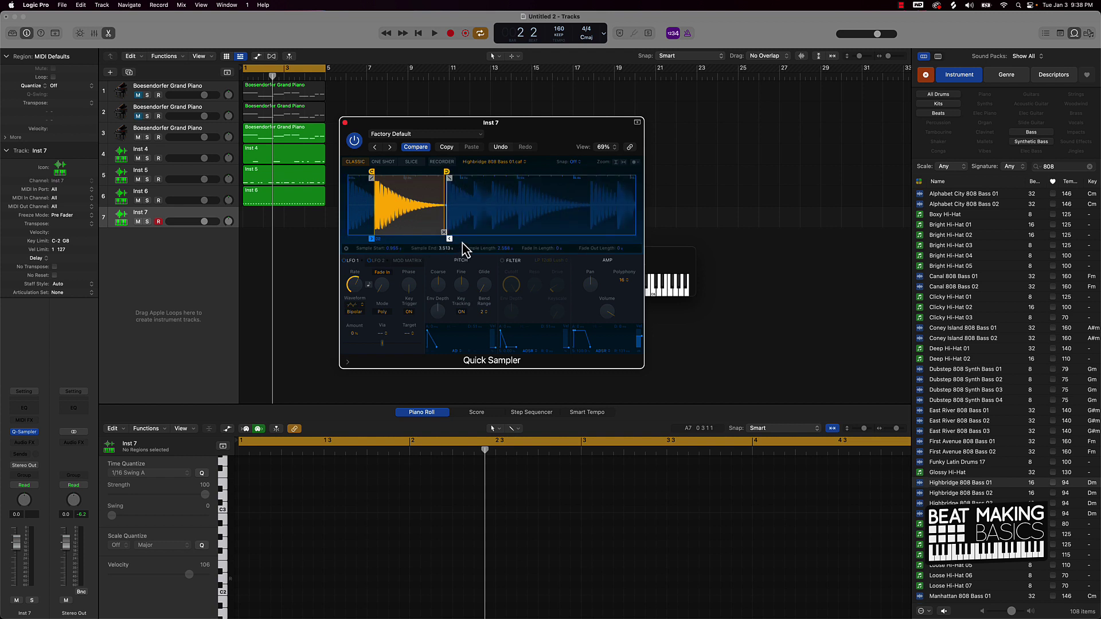
pyautogui.click(490, 251)
pyautogui.click(487, 243)
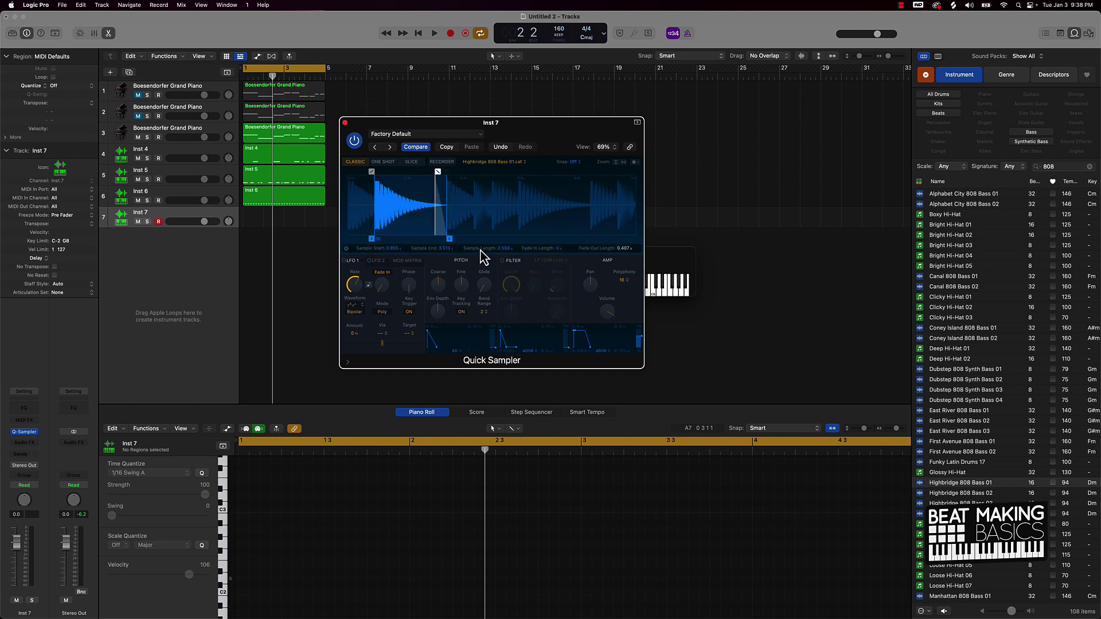
# - Lengthen the 808's fade-out, keep Classic playback, and pull the sample end slightly earlier
pyautogui.moveTo(436, 171); pyautogui.dragTo(429, 175)
pyautogui.click(383, 162)
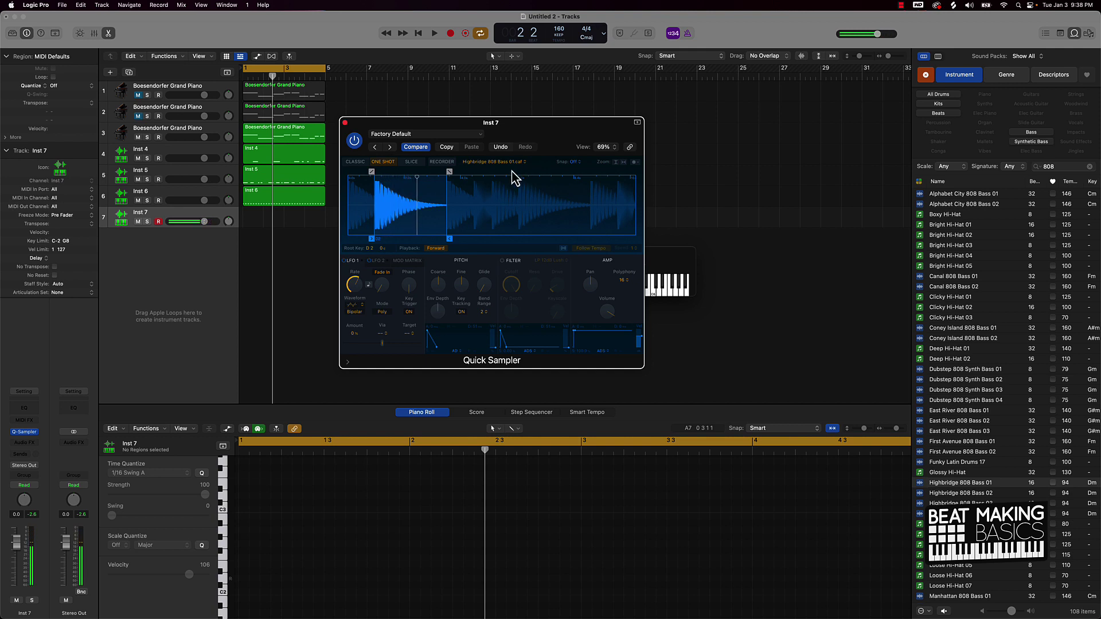
pyautogui.click(355, 162)
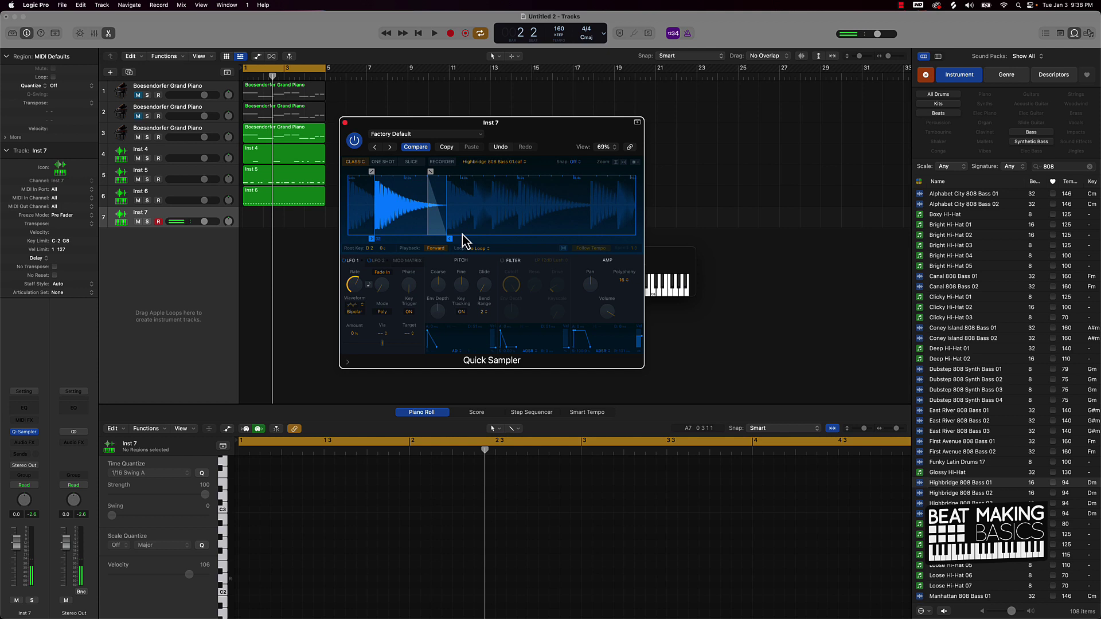
pyautogui.moveTo(449, 240); pyautogui.dragTo(445, 239)
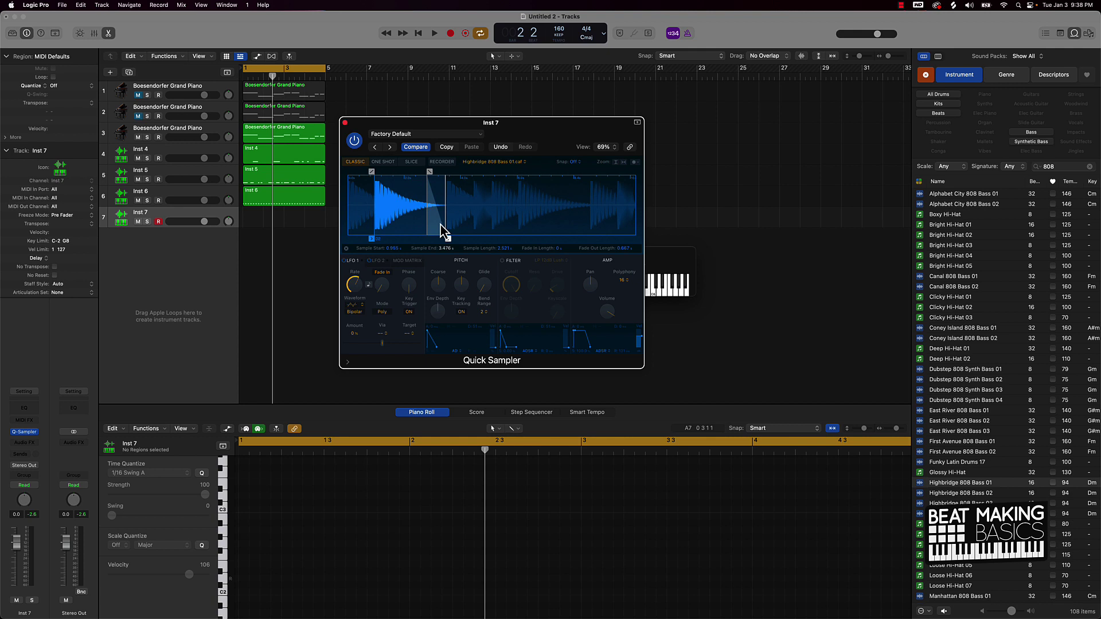
pyautogui.click(344, 123)
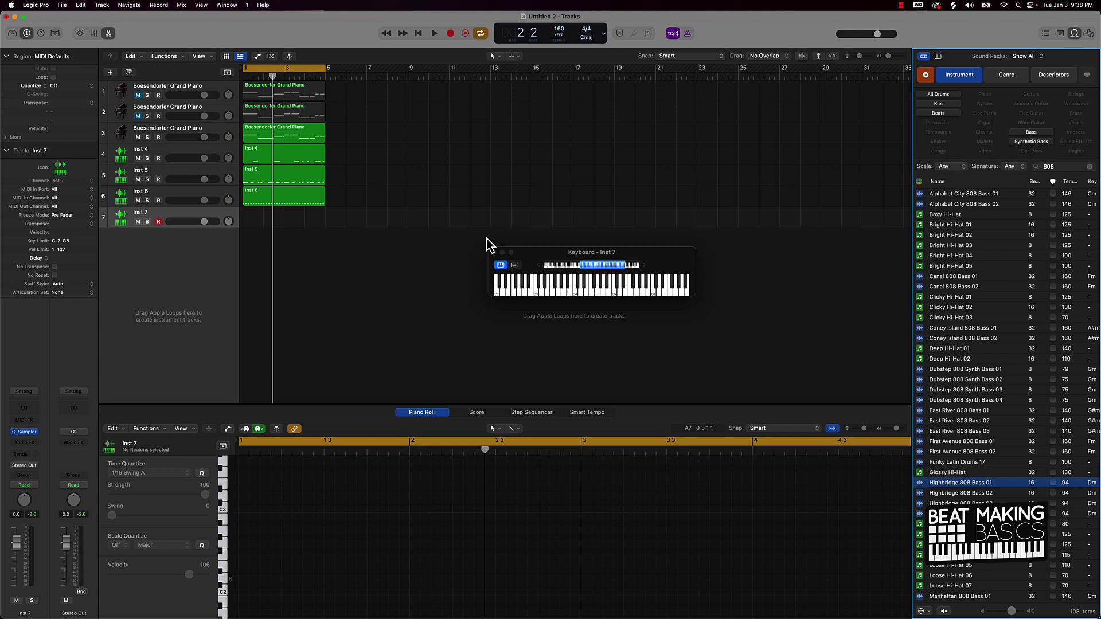
# - Play a few test notes on the 808 to audition the bass sound
pyautogui.press('d')
pyautogui.press('Return')
pyautogui.press('space')
pyautogui.press('d')
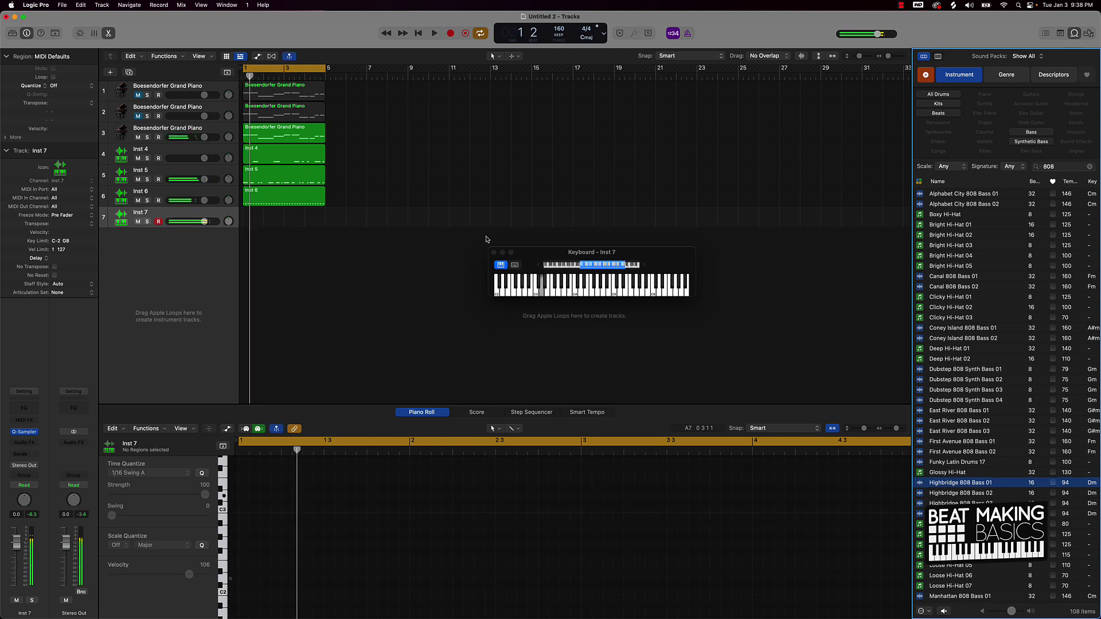
pyautogui.press('a')
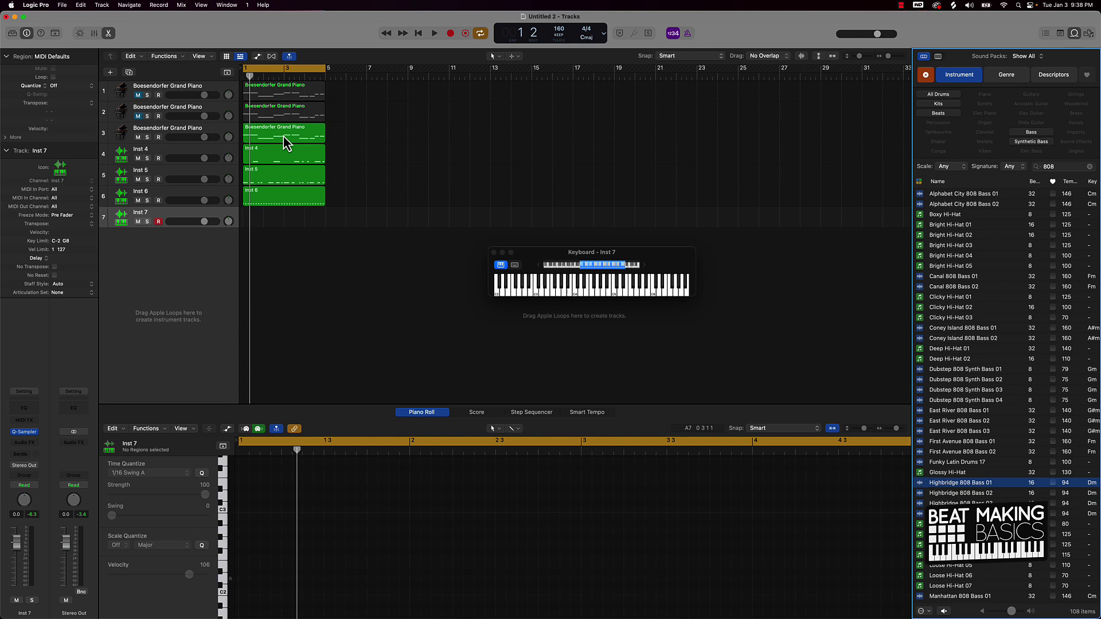
# - Copy the third piano track's region onto Inst 7 and delete all of its notes
pyautogui.moveTo(278, 137); pyautogui.dragTo(281, 223)
pyautogui.press('space')
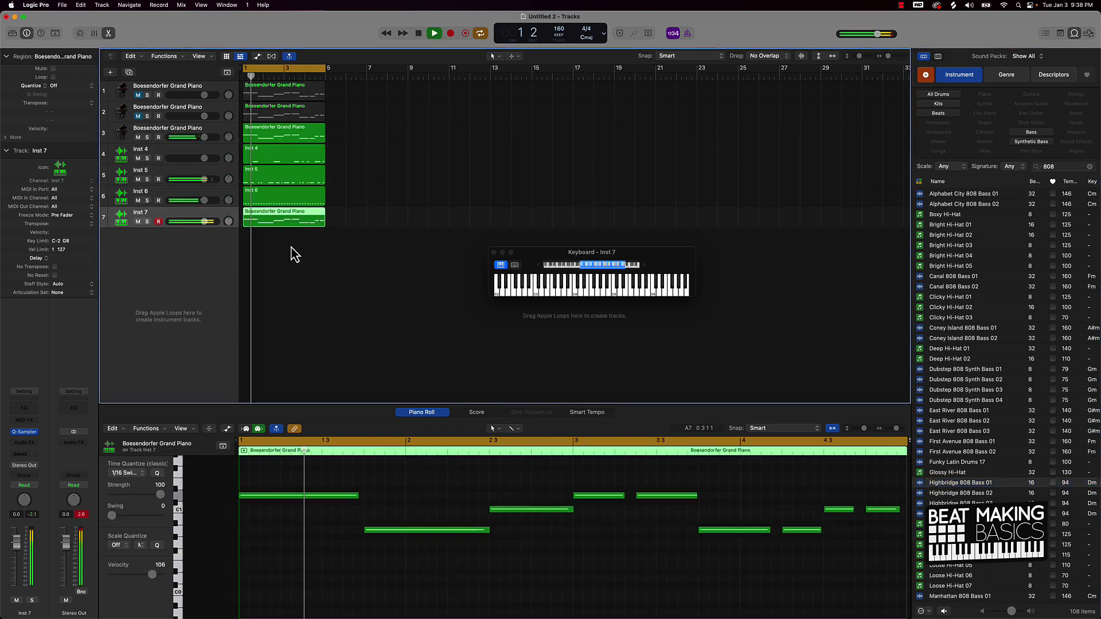
pyautogui.press('space')
pyautogui.click(296, 539)
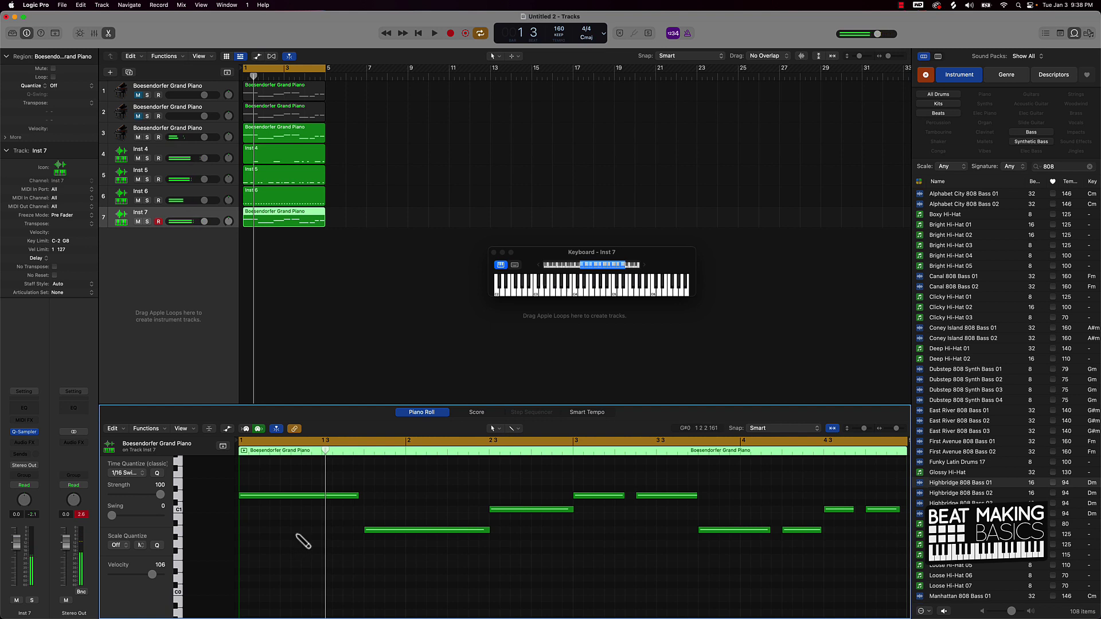
pyautogui.press('super+a')
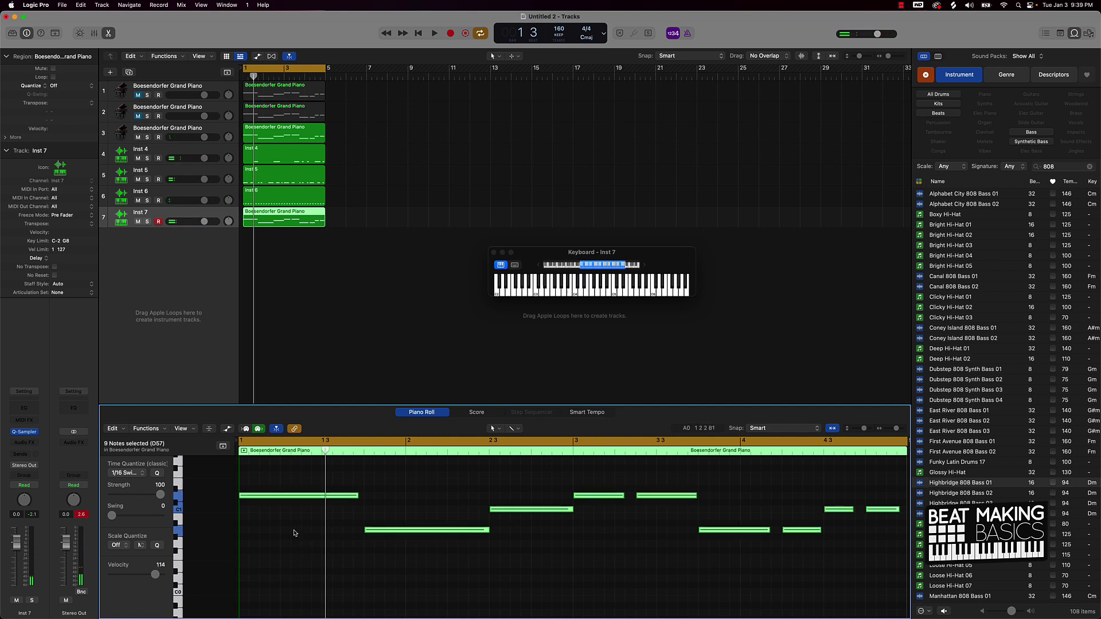
pyautogui.press('Delete')
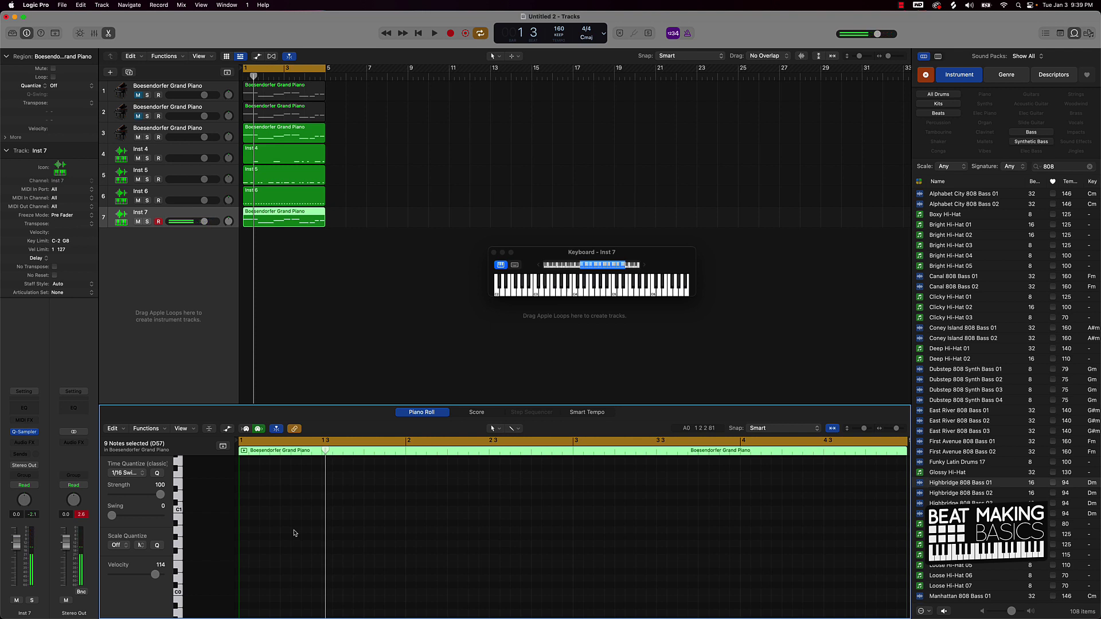
pyautogui.press('space')
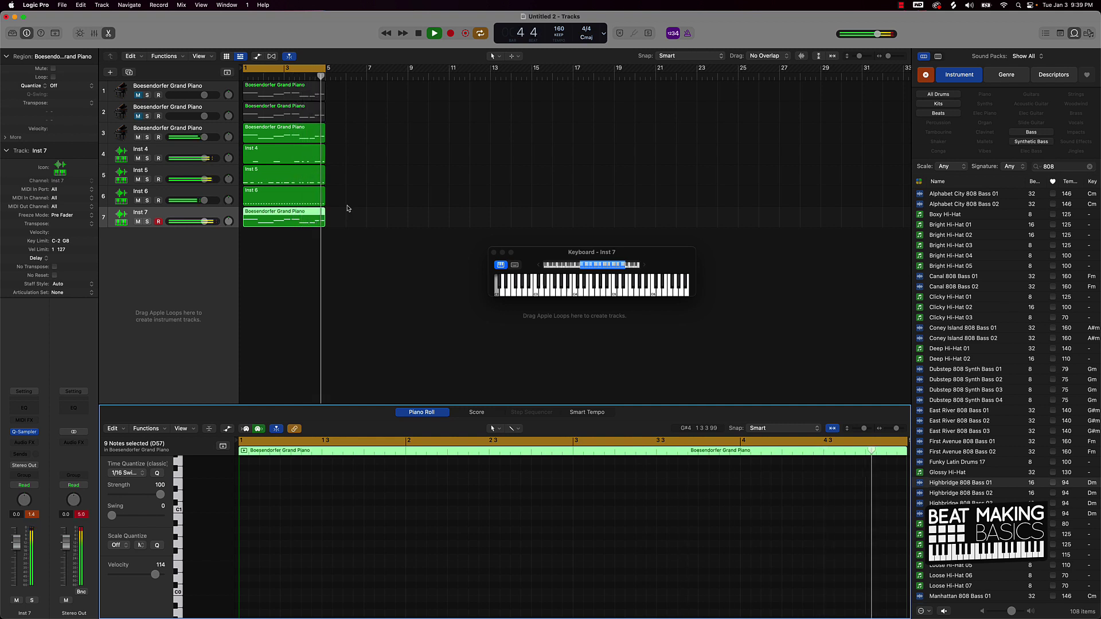
# - Reselect the Inst 7 region and restore its deleted melody notes
pyautogui.press('space')
pyautogui.click(280, 251)
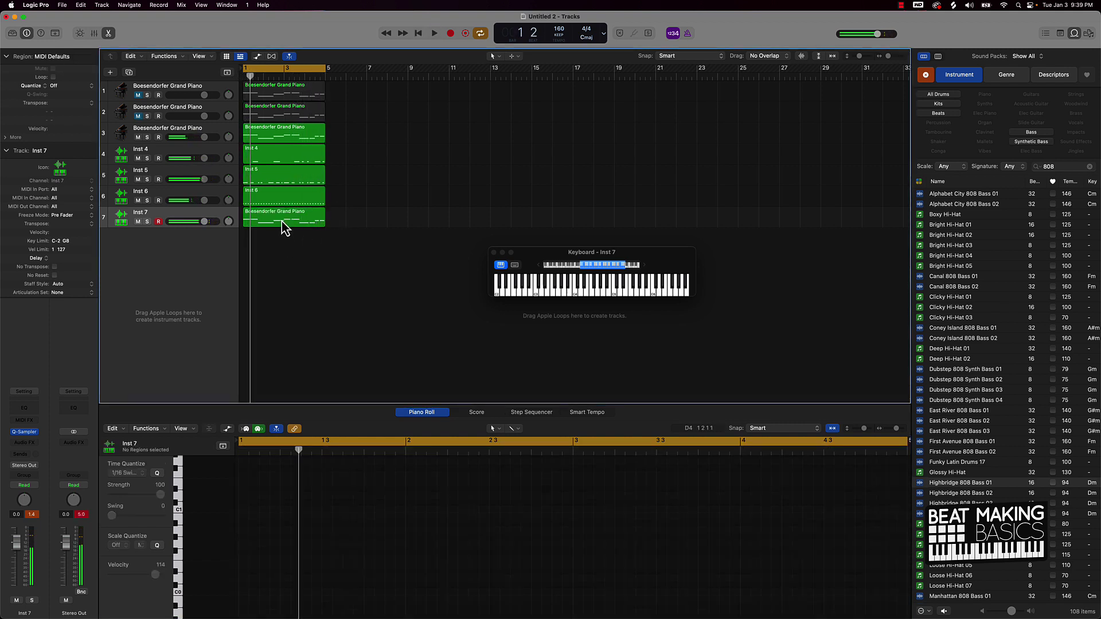
pyautogui.click(285, 227)
pyautogui.press('space')
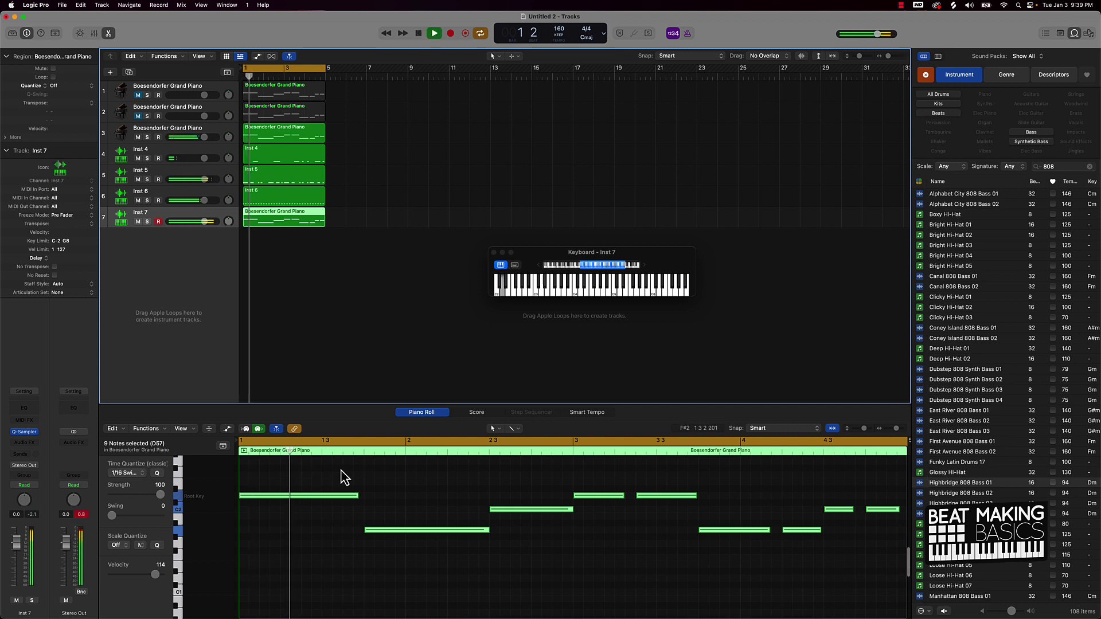
pyautogui.press('space')
# - Split the lower 808 notes at bar 1 beat 4 and bar 2 beat 2, auditioning each cut
pyautogui.click(384, 452)
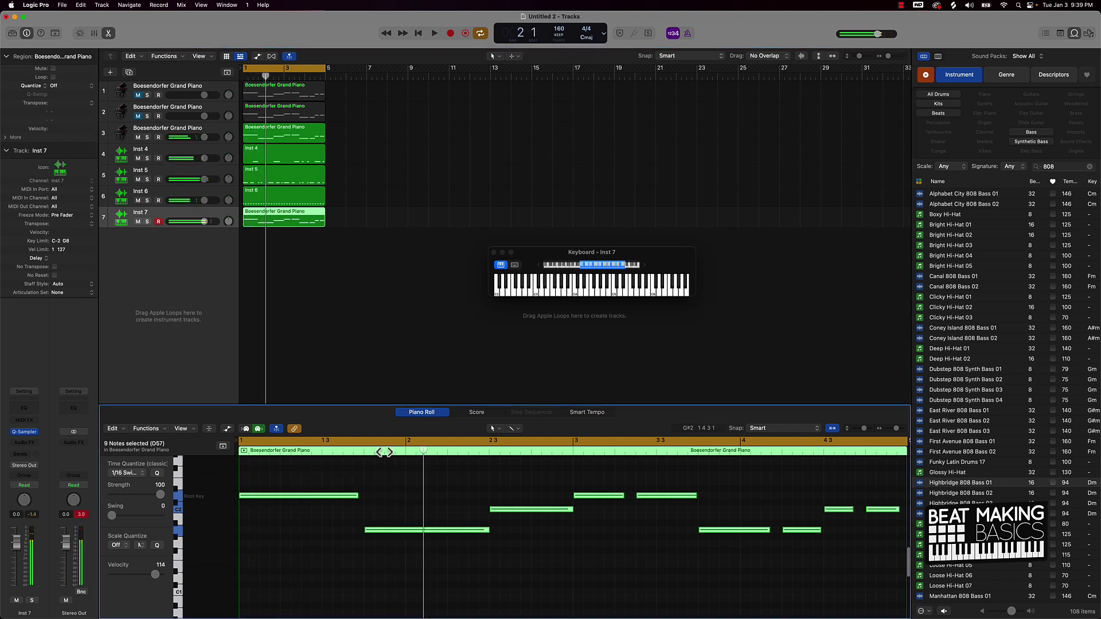
pyautogui.click(384, 453)
pyautogui.press('super+t')
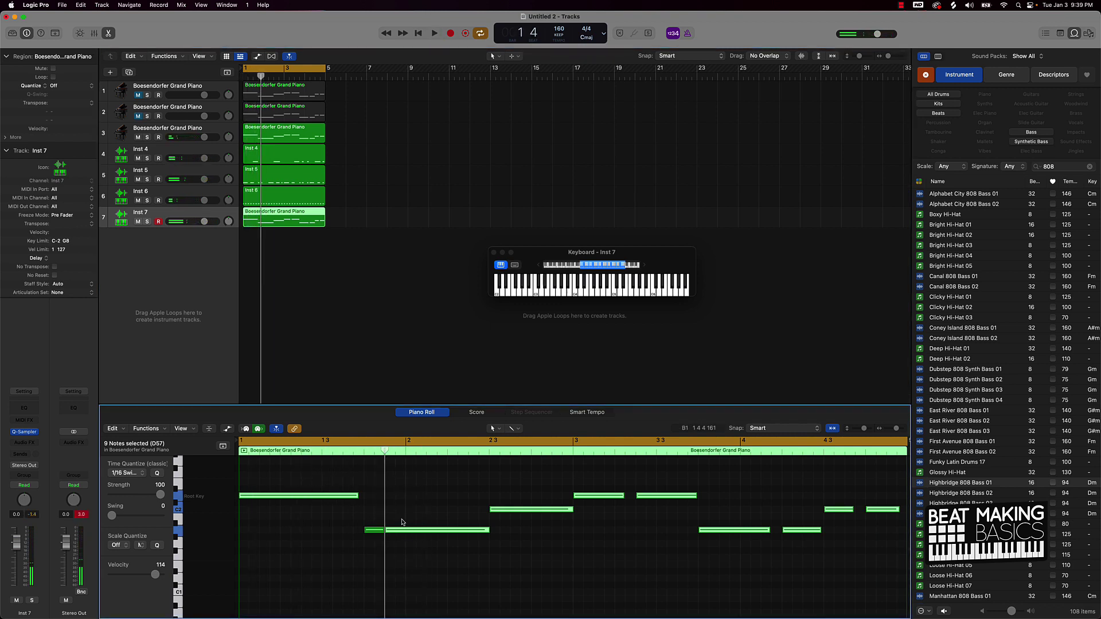
pyautogui.press('space')
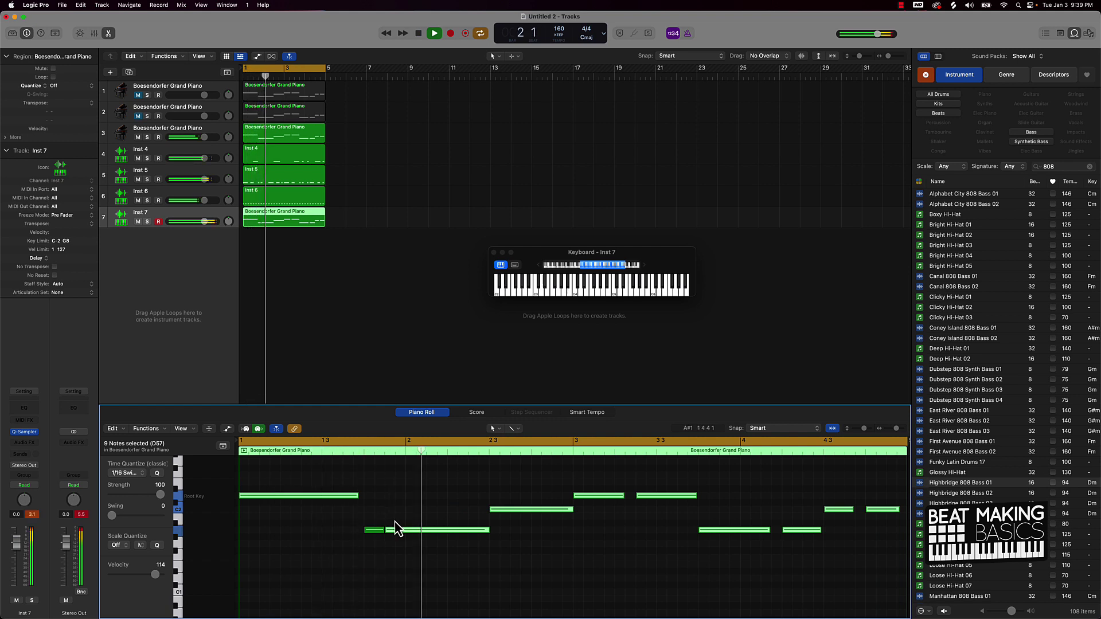
pyautogui.press('space')
pyautogui.click(388, 453)
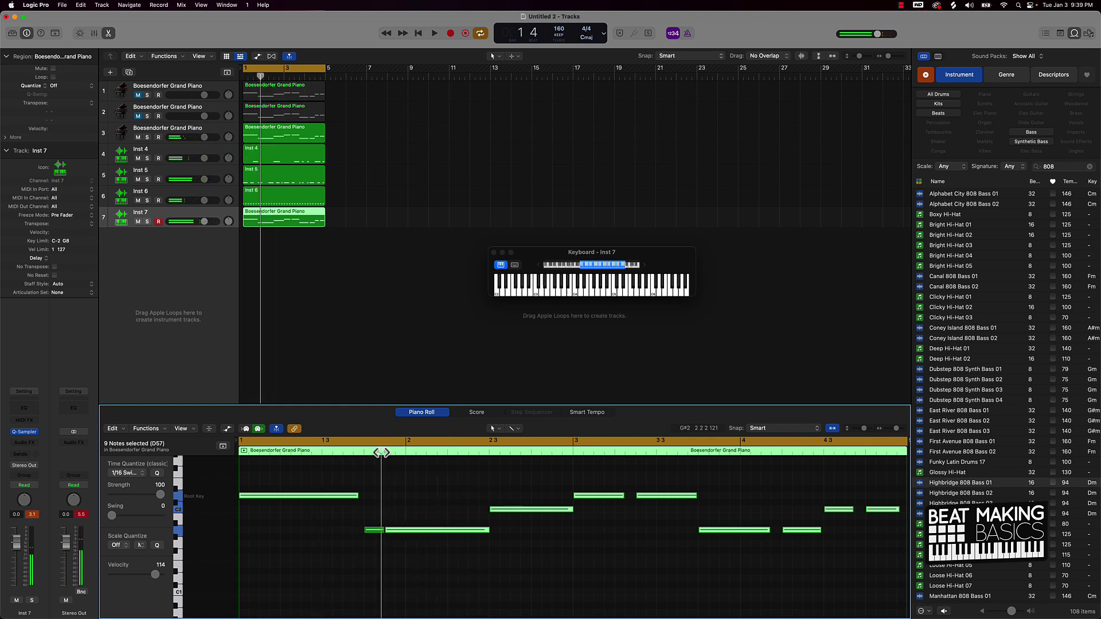
pyautogui.press('space')
pyautogui.press('space')
pyautogui.click(447, 453)
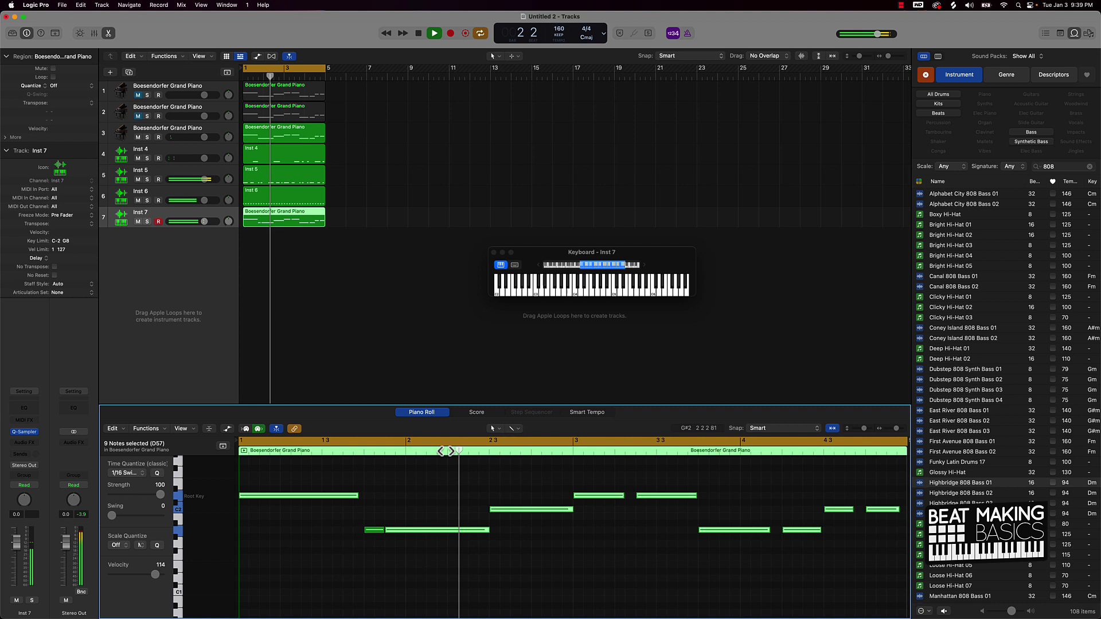
pyautogui.press('super+t')
pyautogui.press('space')
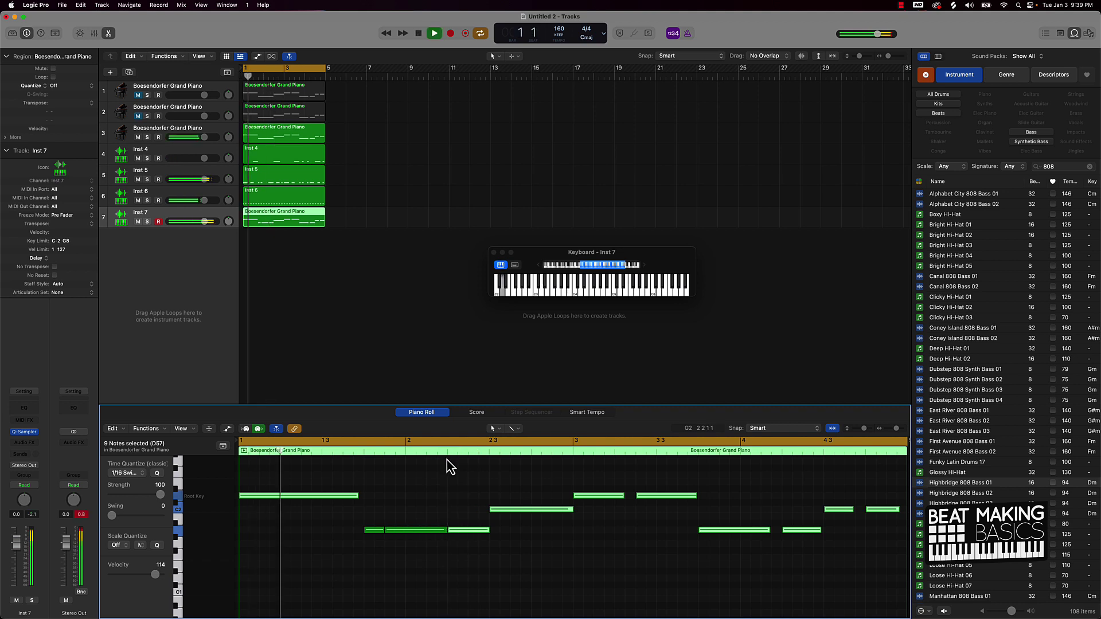
pyautogui.press('space')
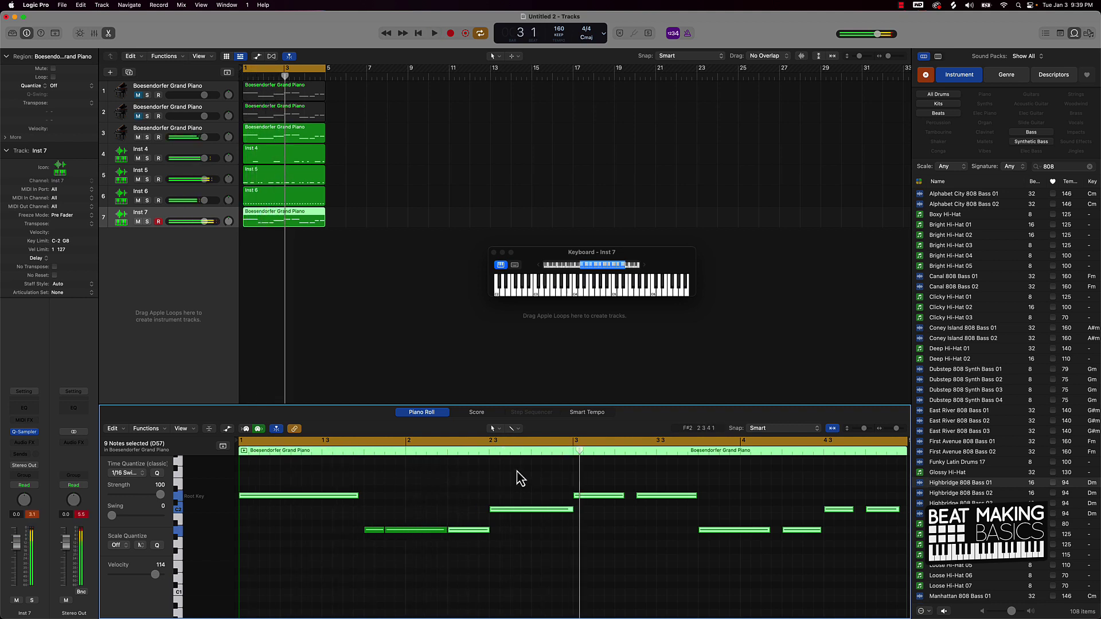
# - Split the upper 808 note near bar 2 beat 4 and play back from bar 3 beat 4
pyautogui.click(488, 453)
pyautogui.click(525, 453)
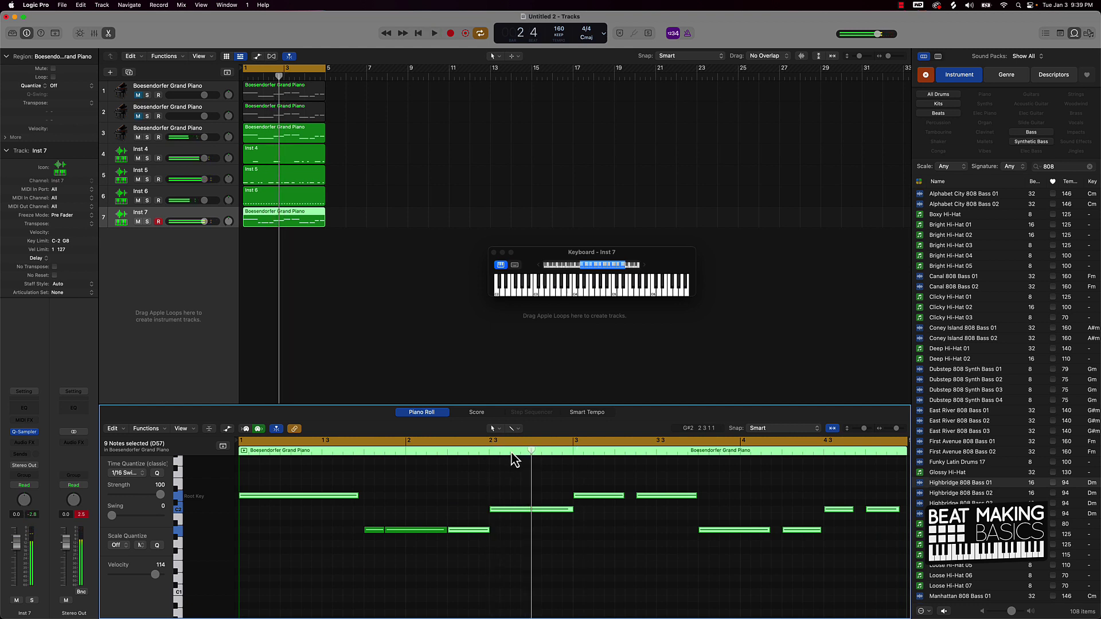
pyautogui.click(511, 457)
pyautogui.press('super+t')
pyautogui.press('space')
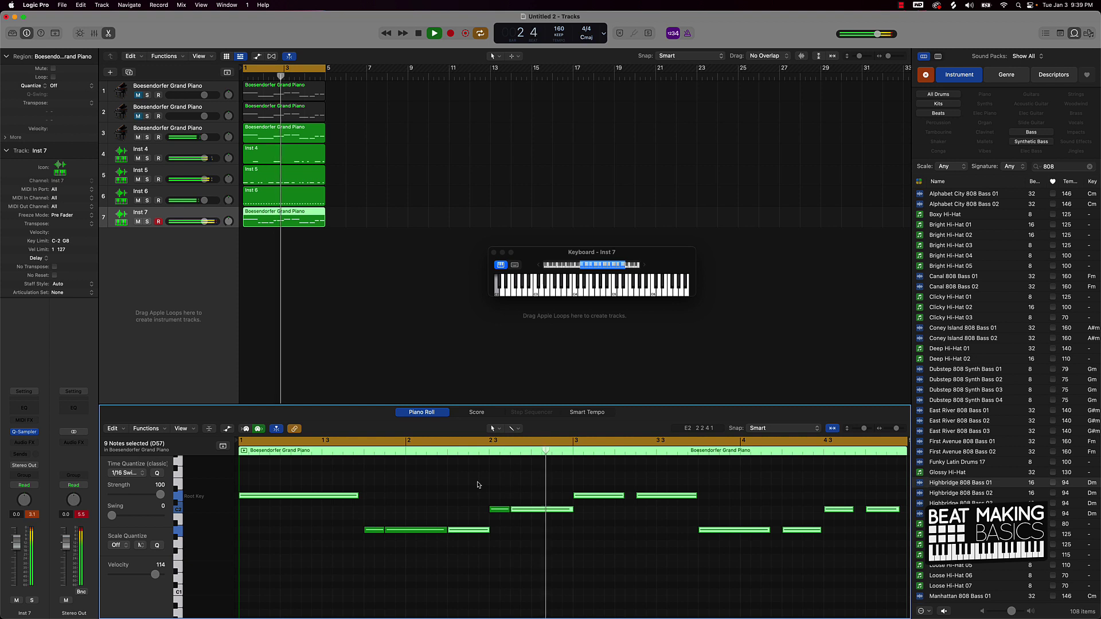
pyautogui.press('space')
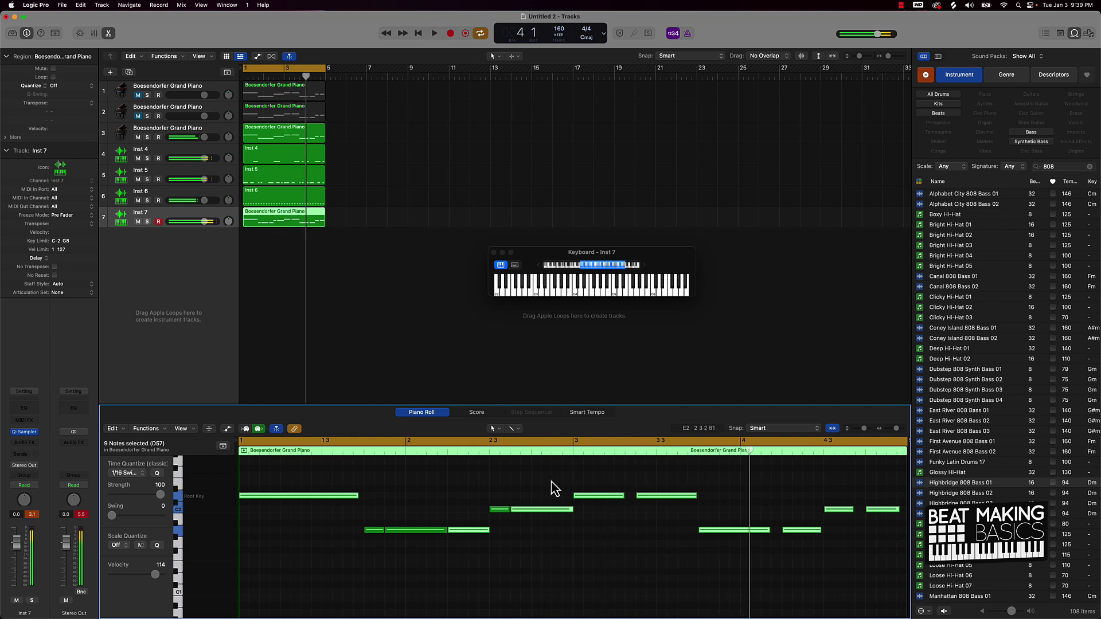
pyautogui.click(719, 454)
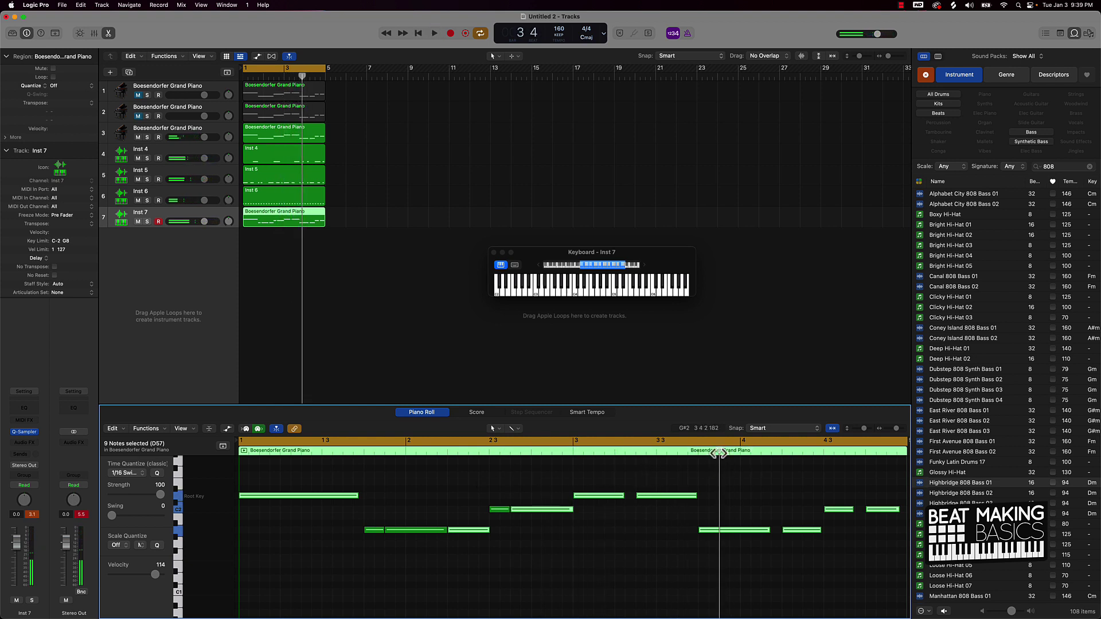
pyautogui.press('space')
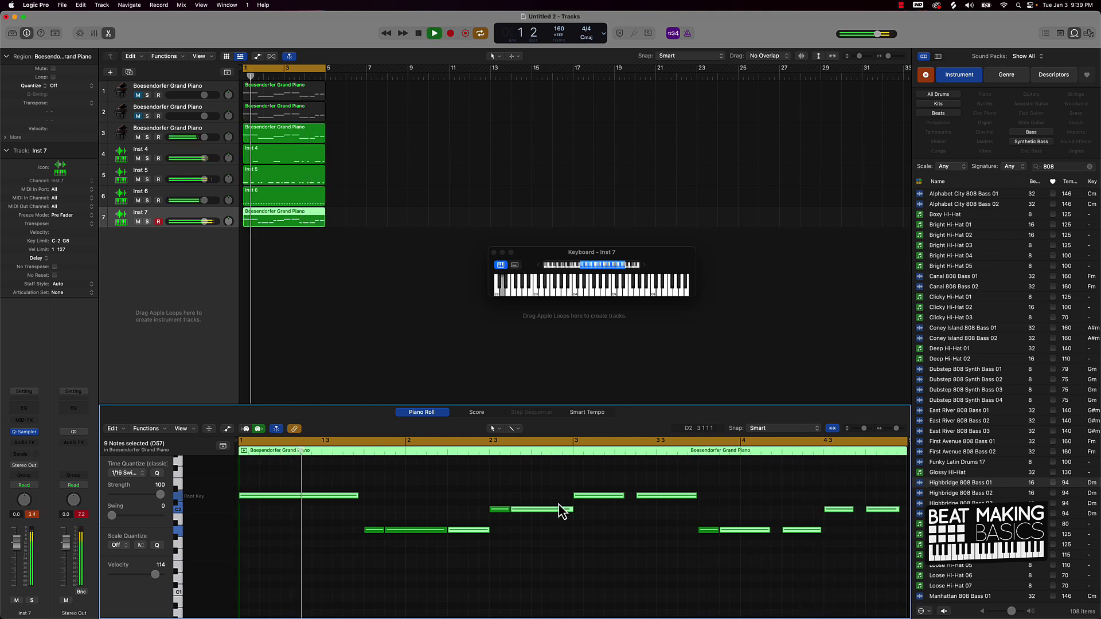
pyautogui.click(533, 476)
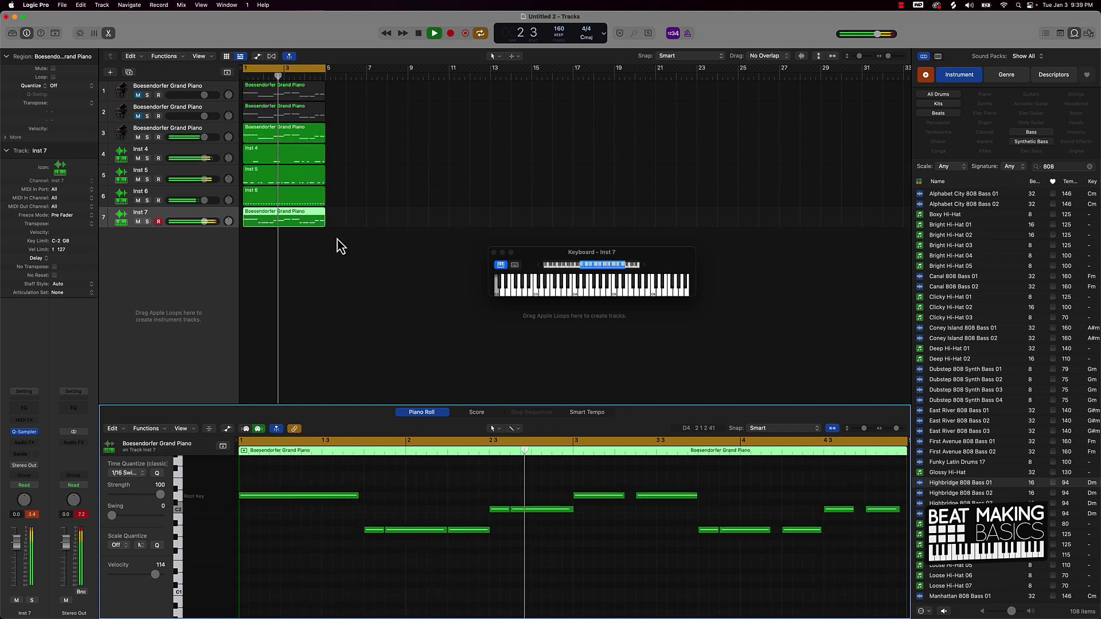
# - Unmute track 2, stop playback, and rename the bottom four tracks 808, Hat, Kick and Snare
pyautogui.click(138, 115)
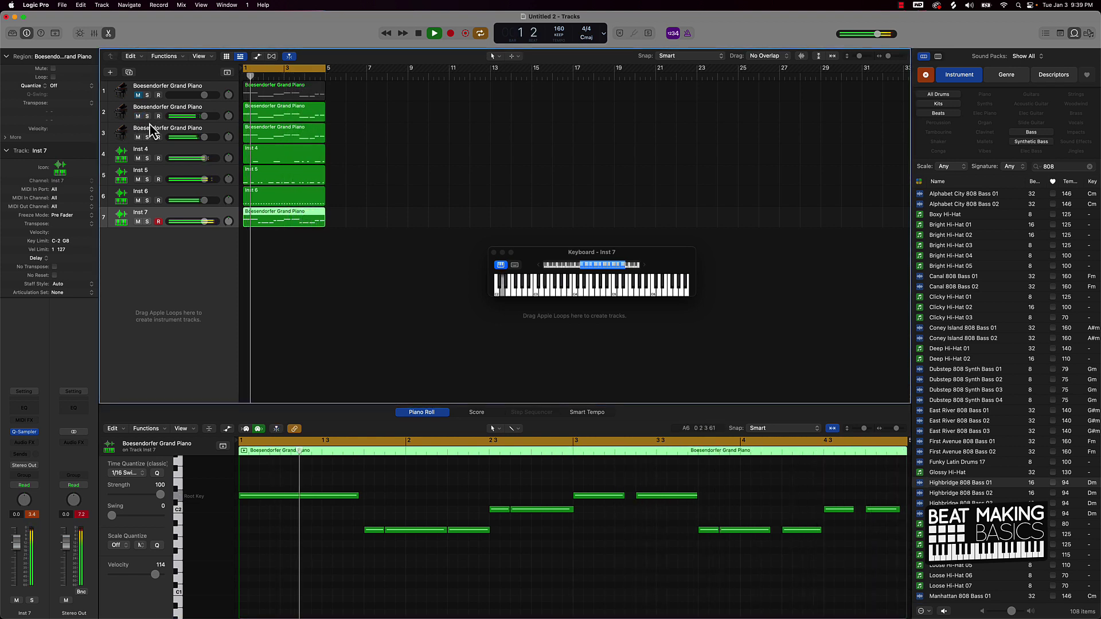
pyautogui.press('space')
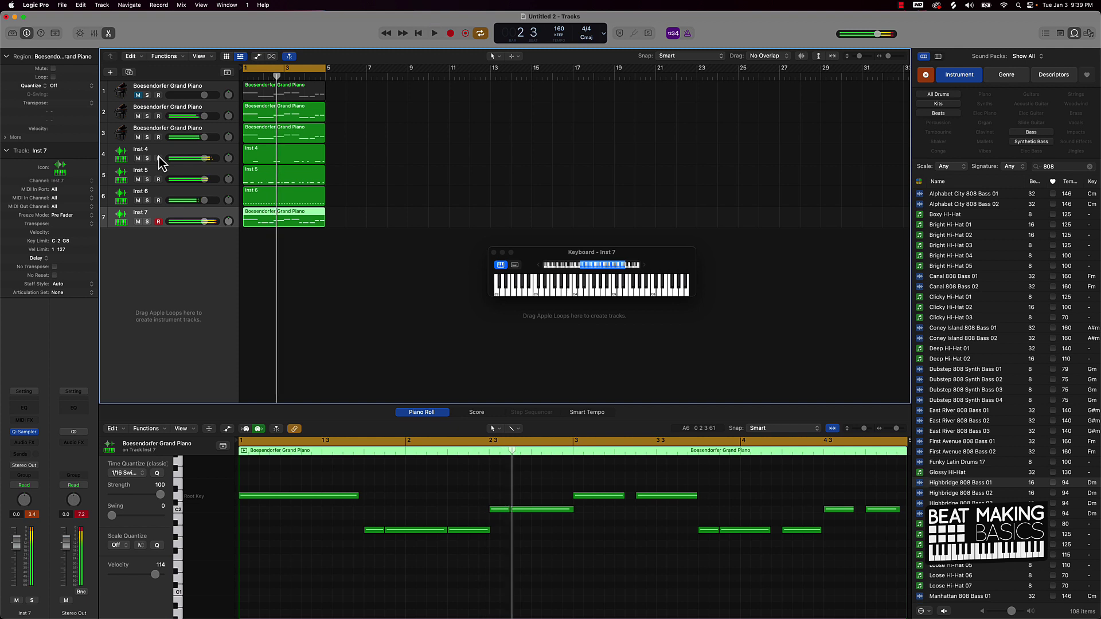
pyautogui.doubleClick(142, 213)
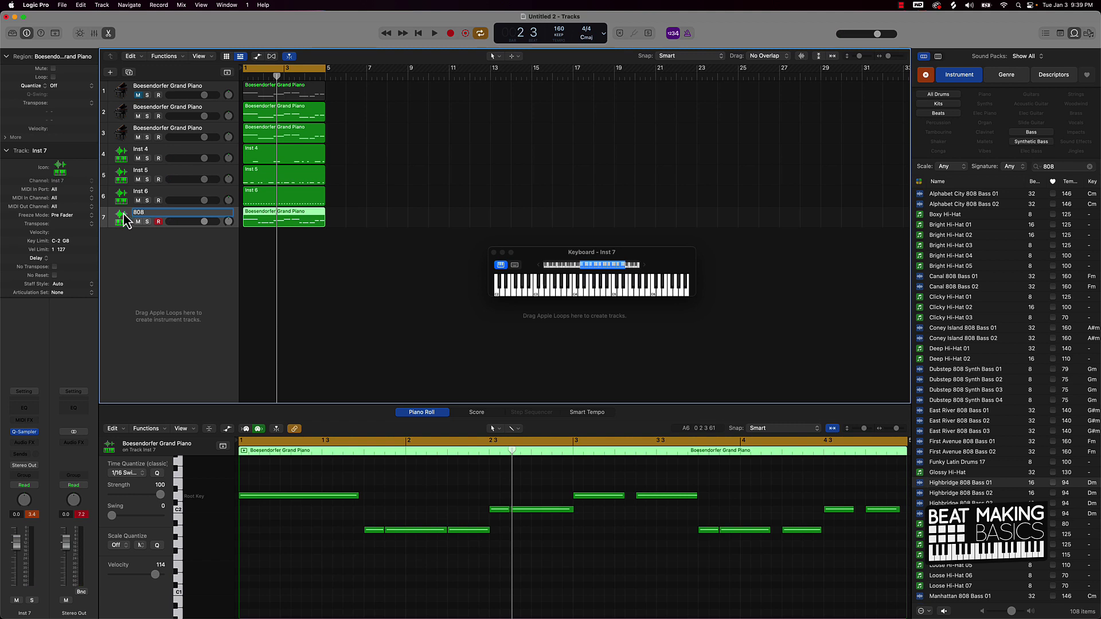
pyautogui.click(132, 196)
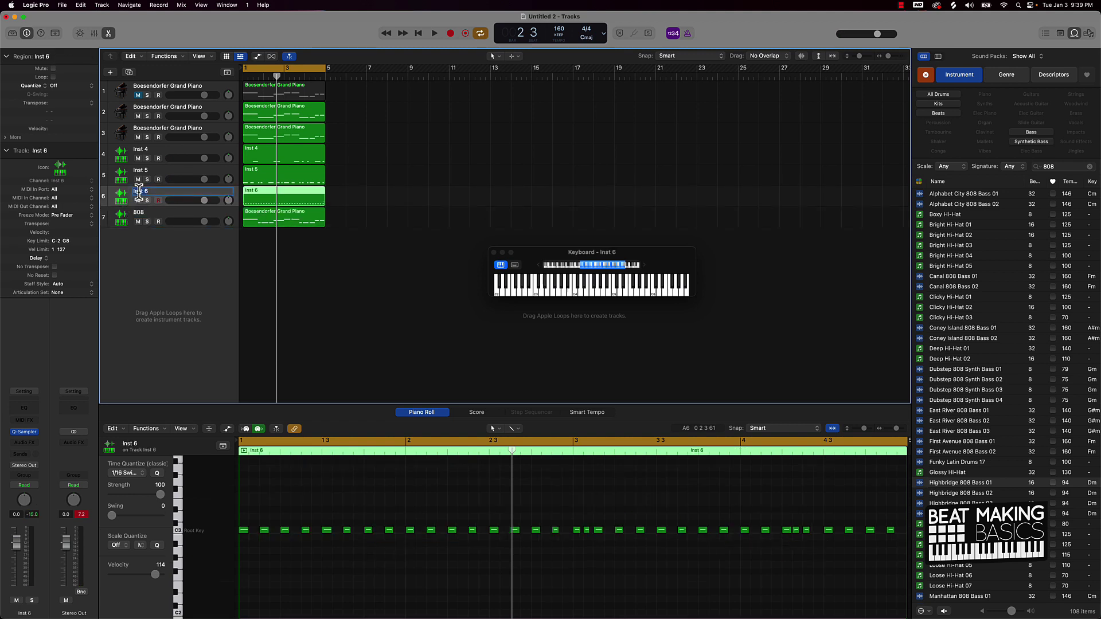
pyautogui.write('Hat')
pyautogui.press('Return')
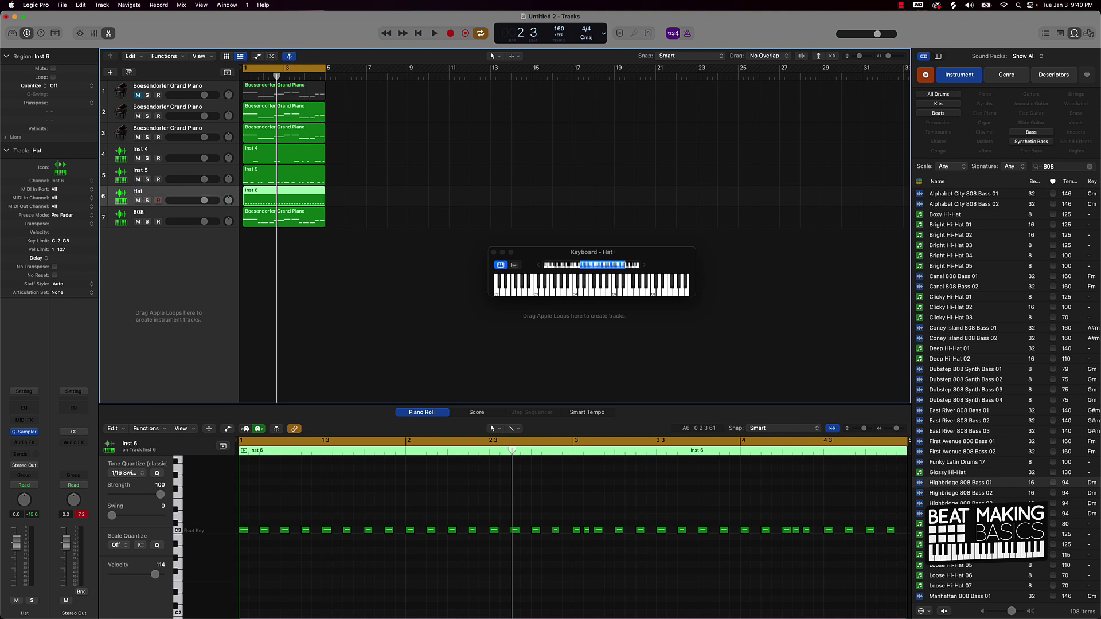
pyautogui.doubleClick(141, 171)
pyautogui.write('Kick')
pyautogui.press('Return')
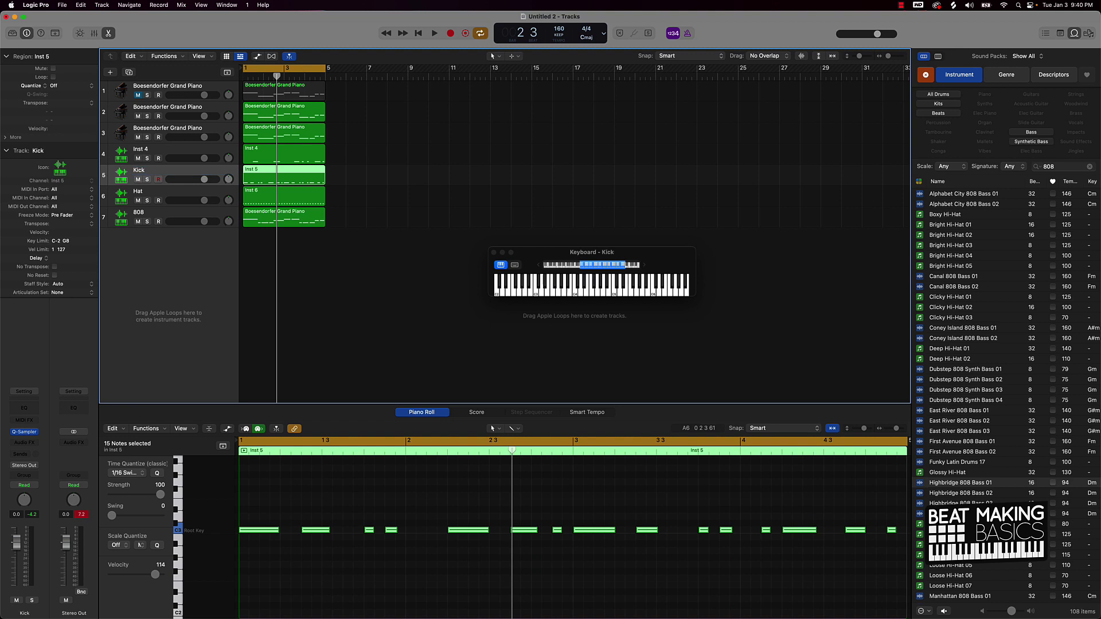
pyautogui.doubleClick(138, 149)
pyautogui.write('S')
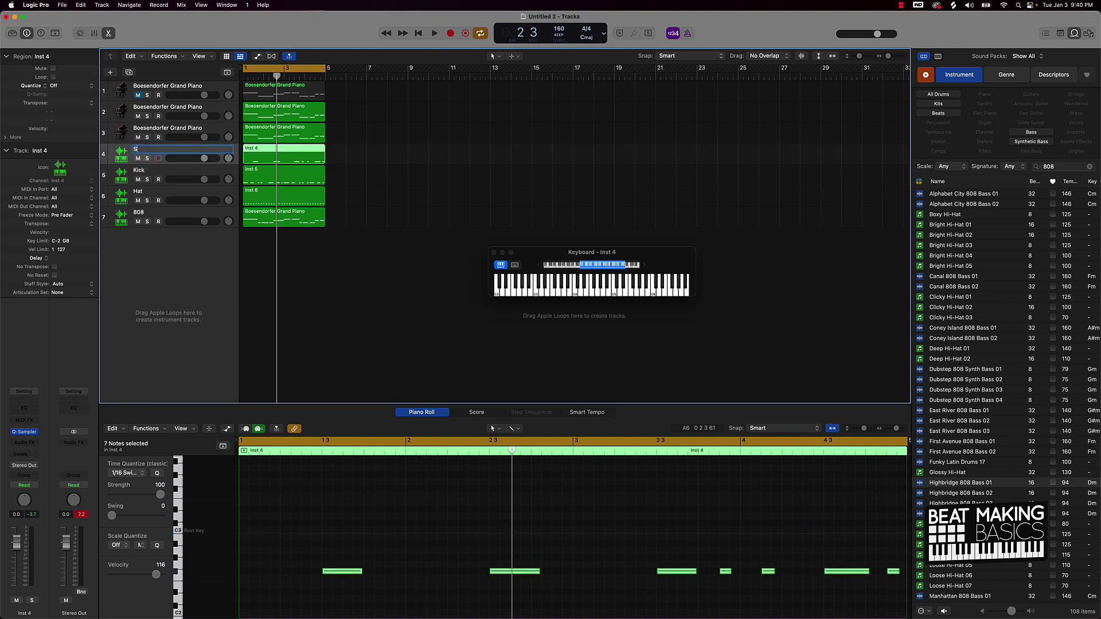
pyautogui.write('nare')
pyautogui.press('Return')
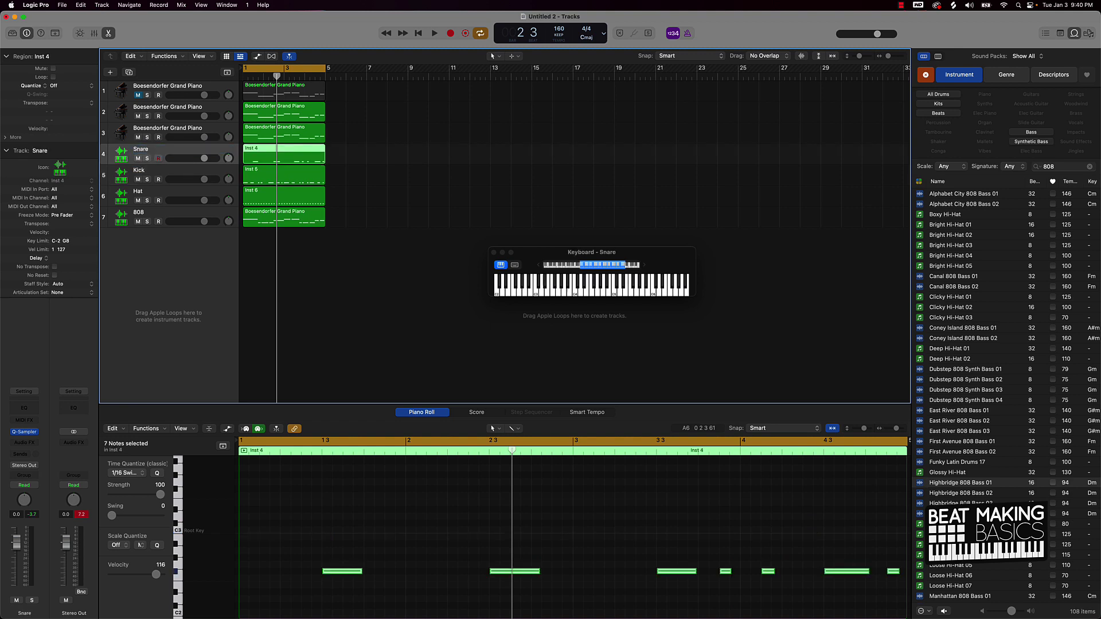
# - Name the grand pianos Piano 1, Piano 2 and Piano 3, moving Piano 1 and 2 to the top slots
pyautogui.doubleClick(157, 129)
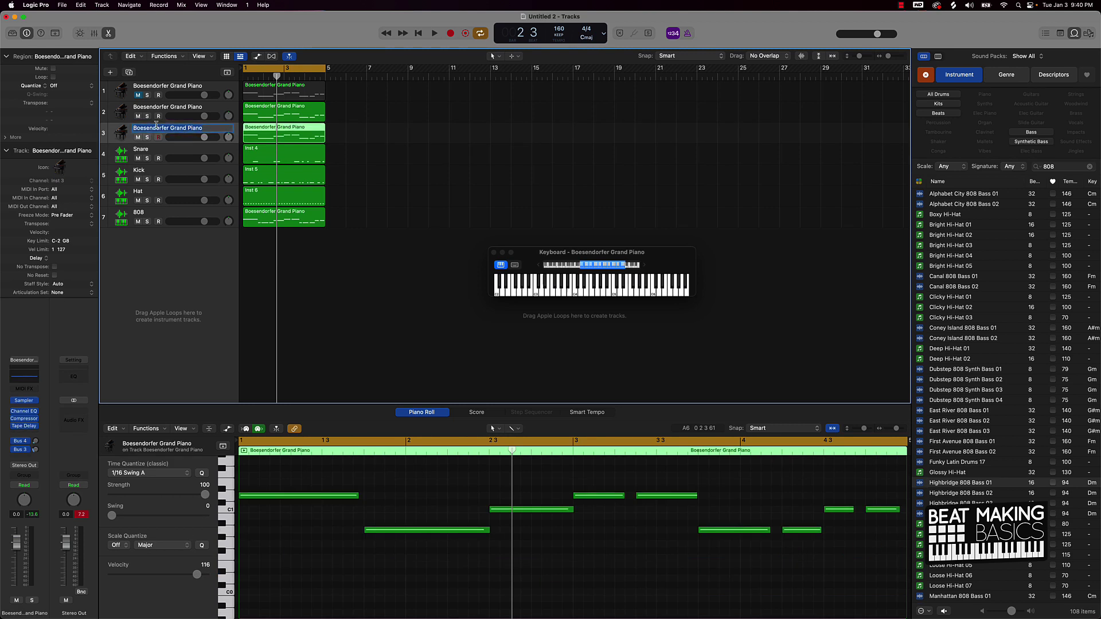
pyautogui.write('Piano 1')
pyautogui.moveTo(125, 144); pyautogui.dragTo(109, 83)
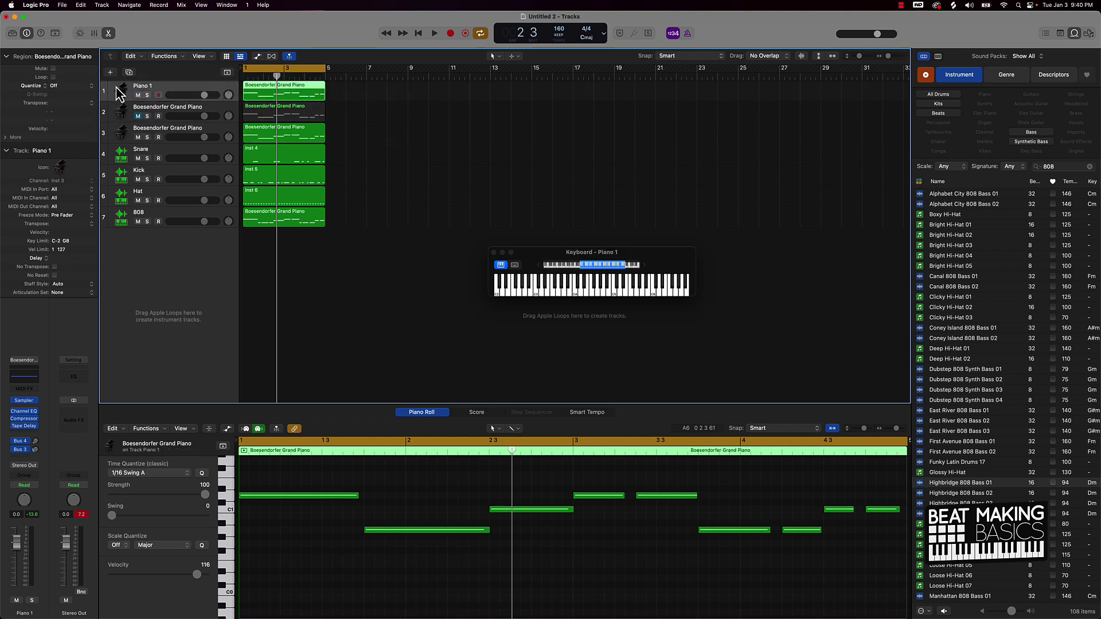
pyautogui.doubleClick(147, 129)
pyautogui.write('P')
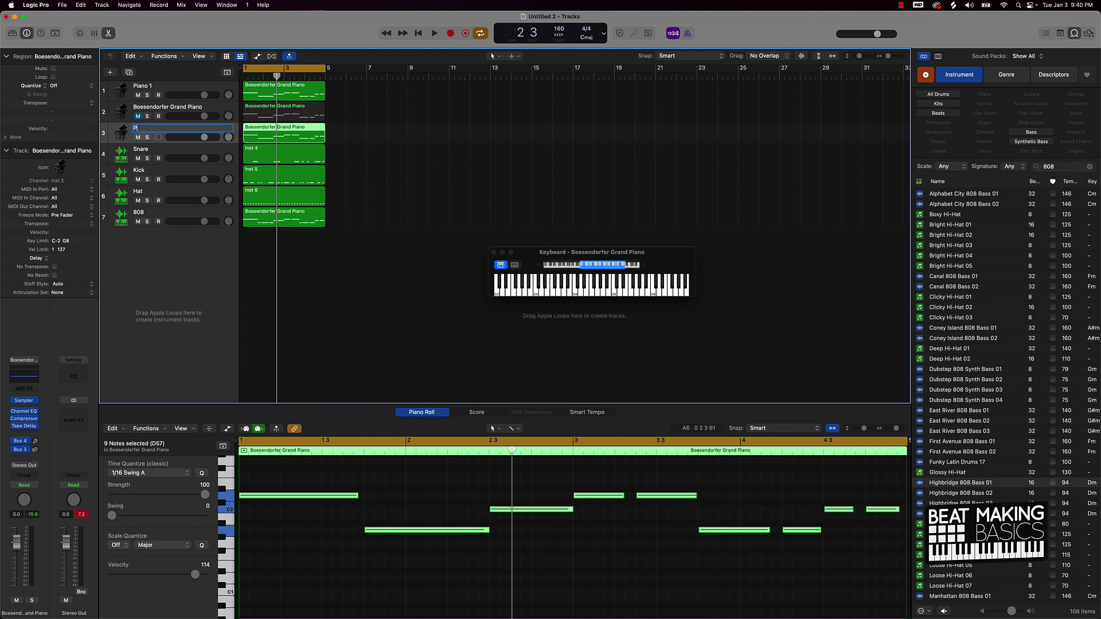
pyautogui.write('iano 2')
pyautogui.press('Return')
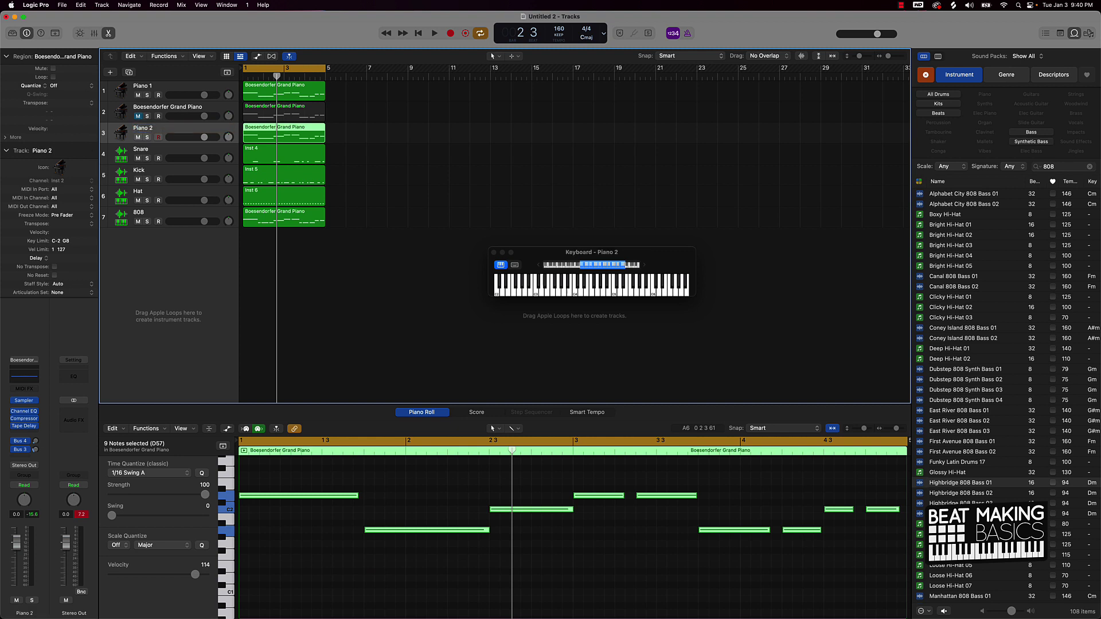
pyautogui.moveTo(121, 138); pyautogui.dragTo(145, 121)
pyautogui.doubleClick(163, 129)
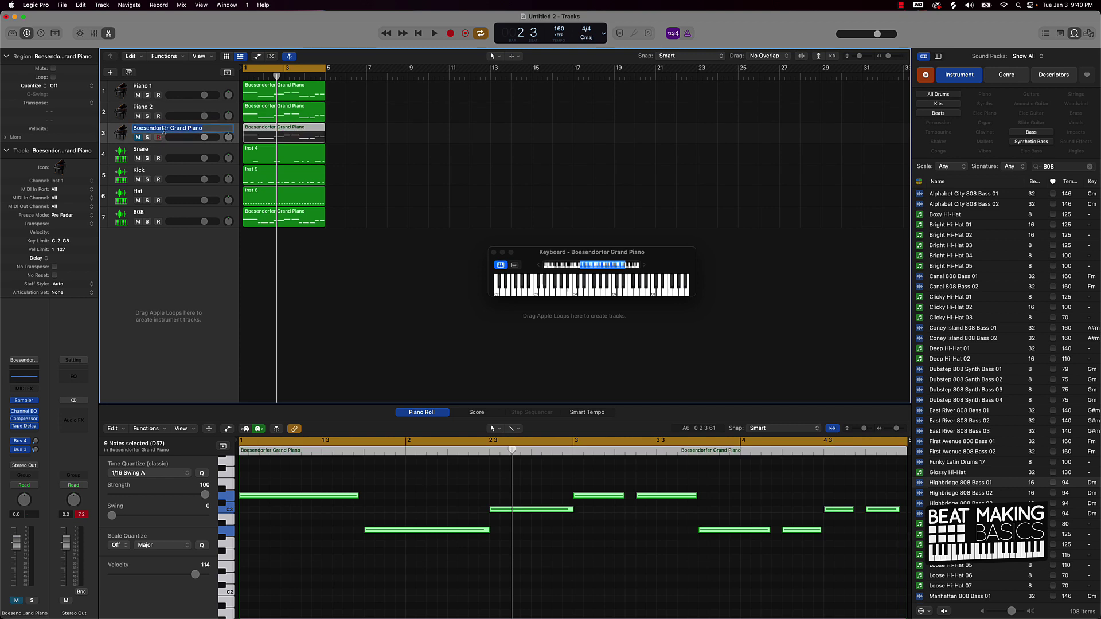
pyautogui.write('Piano 3')
pyautogui.press('Return')
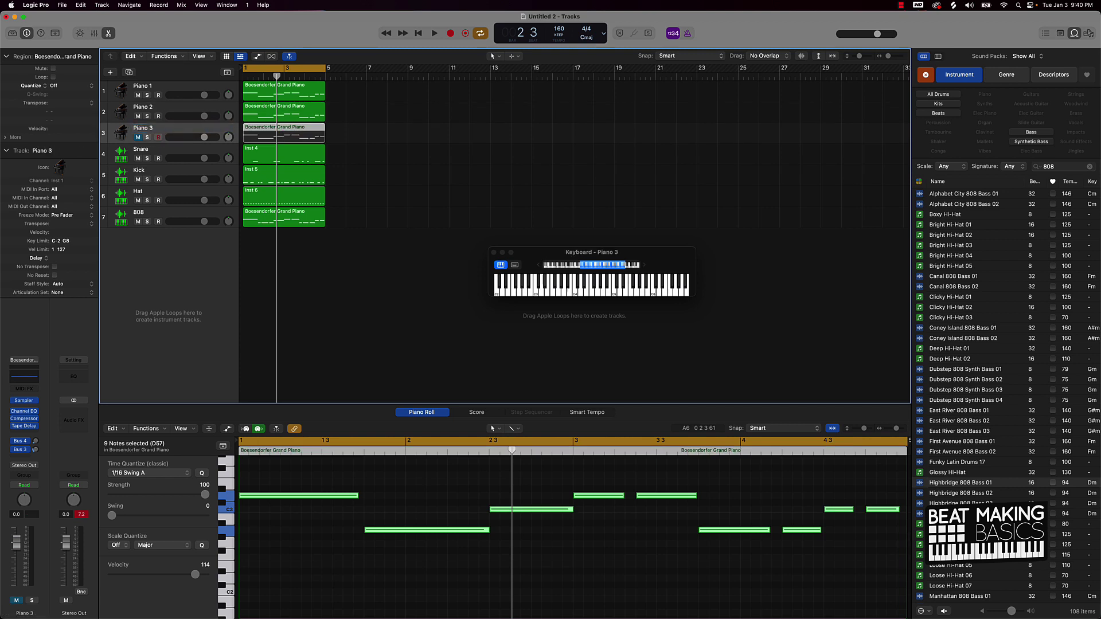
# - Select all regions to label them, hide the Loop Browser, and reset the Stereo Out peak reading
pyautogui.press('super+a')
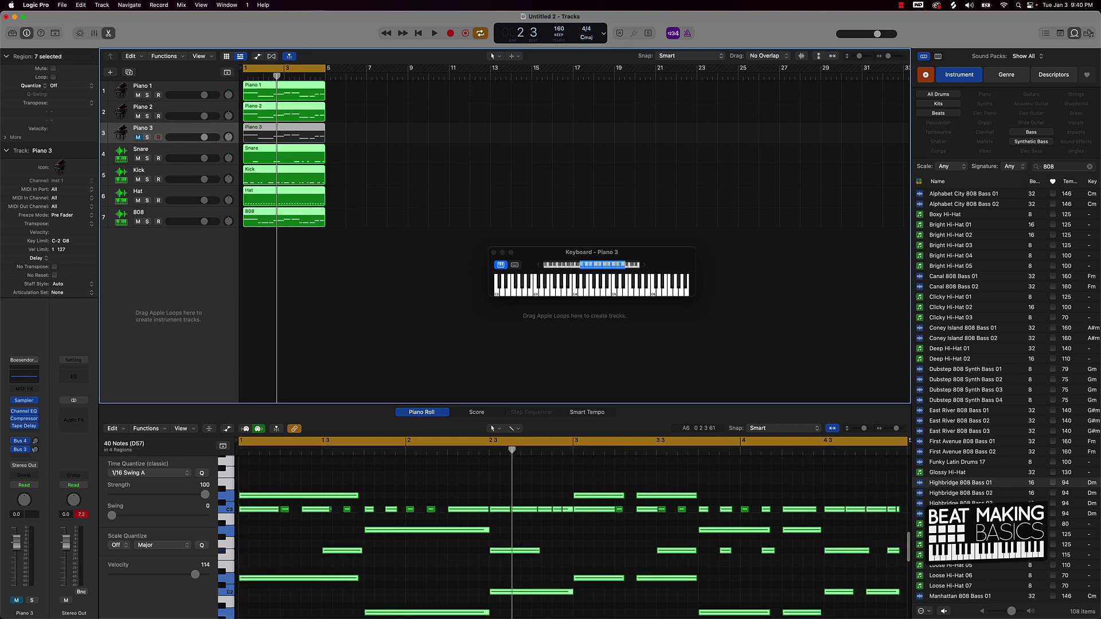
pyautogui.click(356, 278)
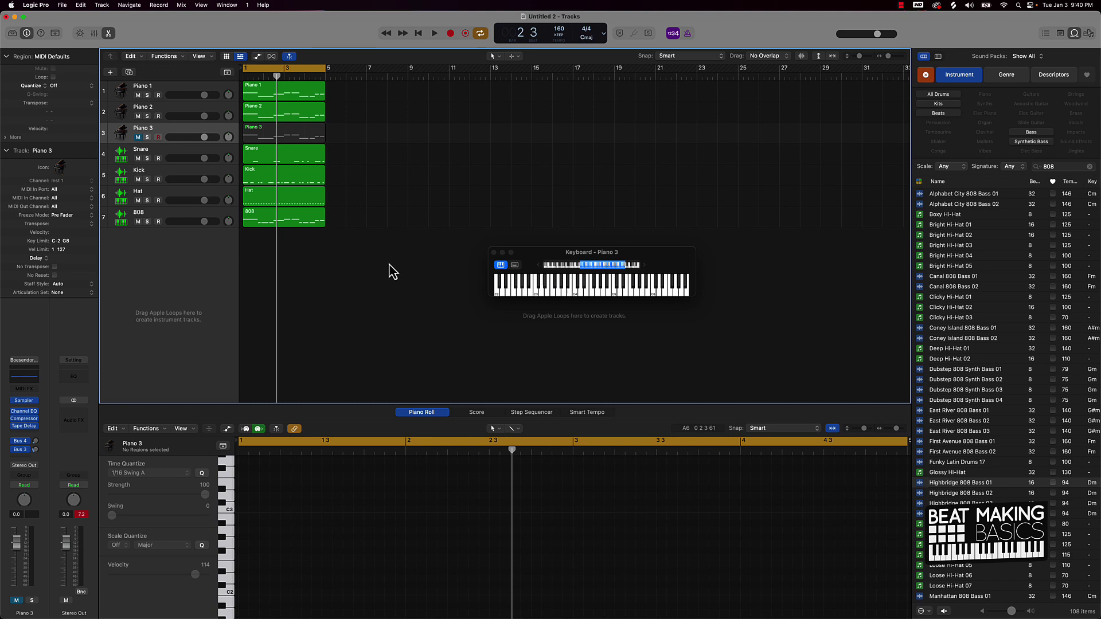
pyautogui.click(1076, 34)
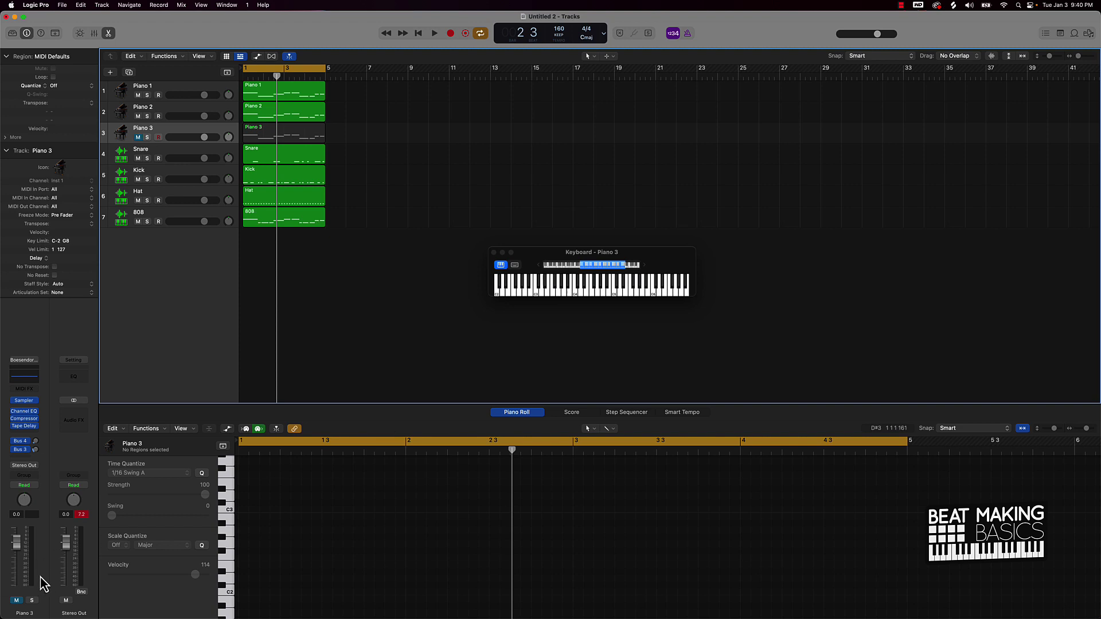
pyautogui.click(82, 516)
# - Play Piano 3 alone, add Piano 2, then restart with only Piano 1 sounding
pyautogui.moveTo(138, 96); pyautogui.dragTo(139, 223)
pyautogui.press('space')
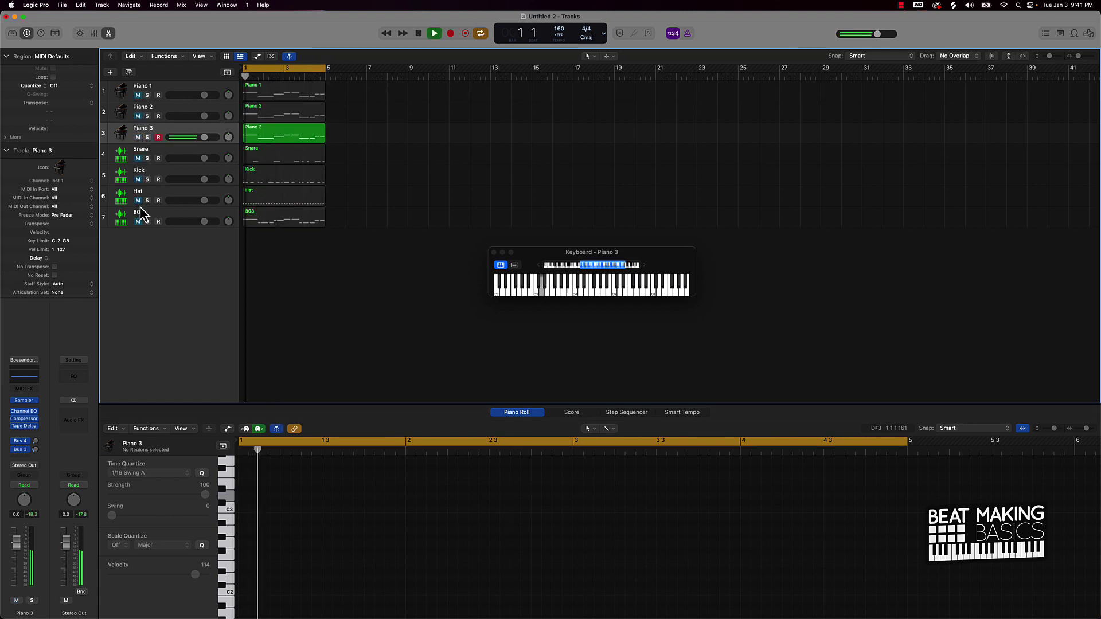
pyautogui.click(137, 115)
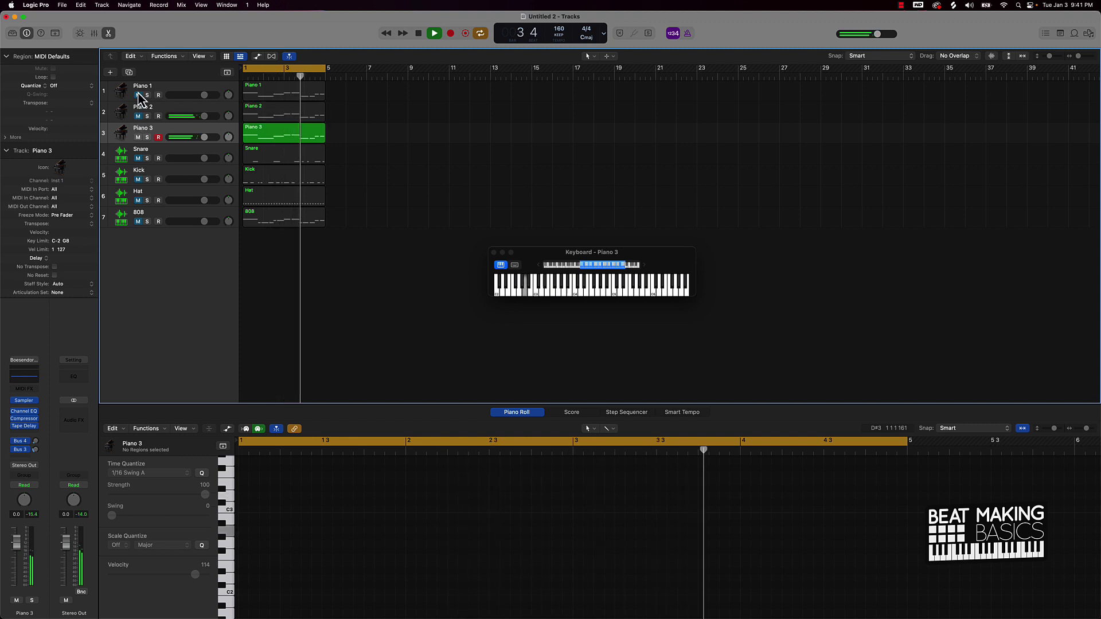
pyautogui.press('space')
pyautogui.click(138, 116)
pyautogui.click(137, 95)
pyautogui.click(137, 137)
pyautogui.press('space')
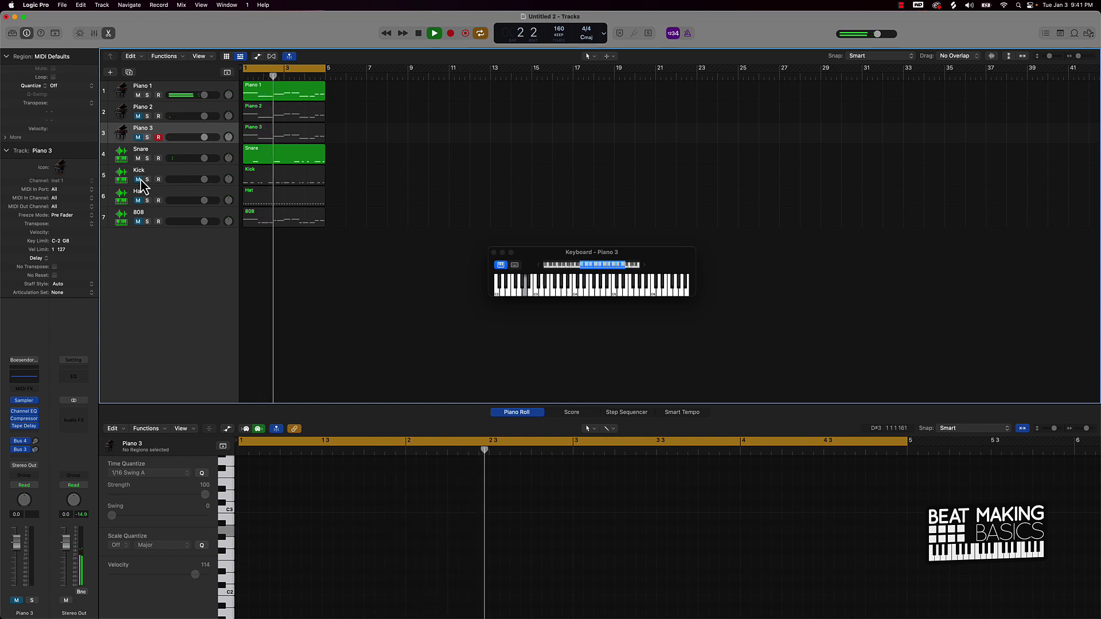
# - Unmute Kick, Hat, 808 and Piano 2 so the full beat plays without Piano 3
pyautogui.click(139, 180)
pyautogui.click(138, 200)
pyautogui.click(138, 221)
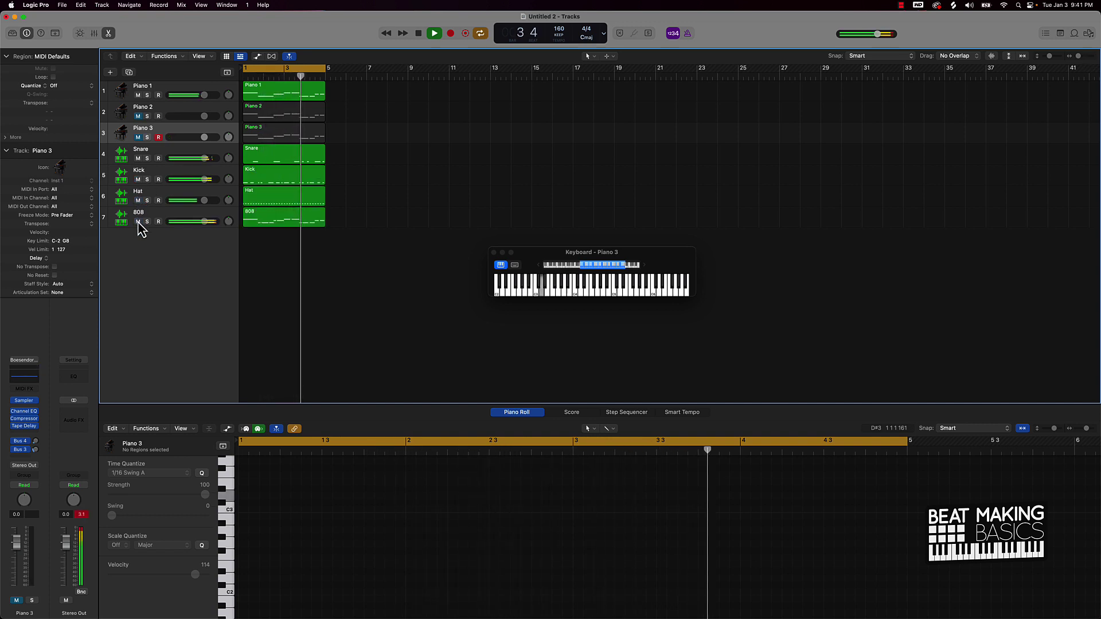
pyautogui.click(137, 116)
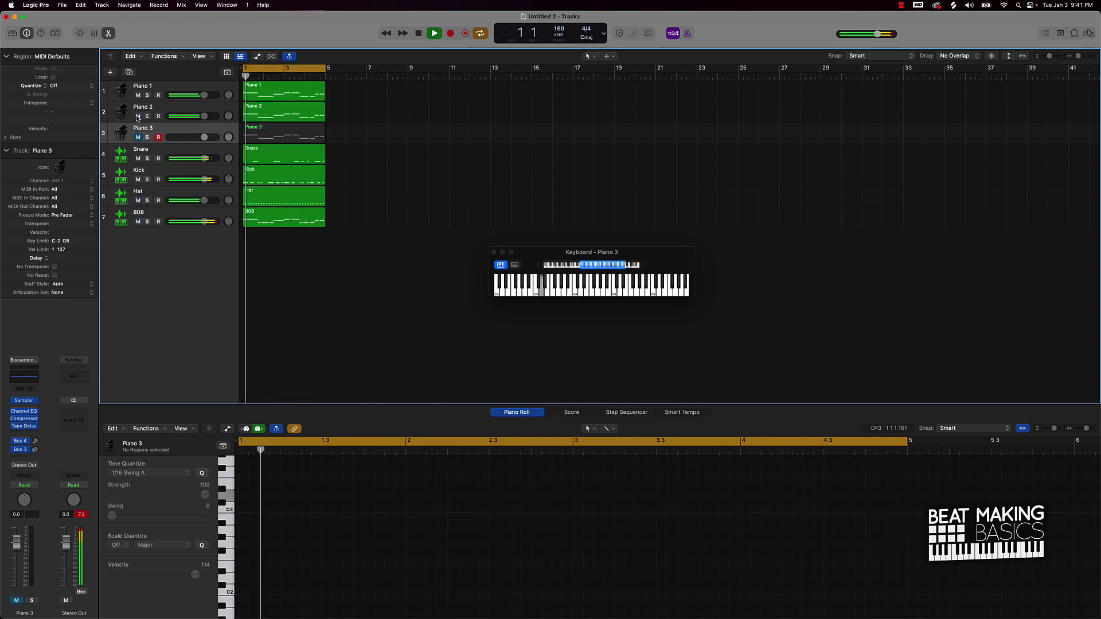
# - Insert a stereo Adaptive Limiter on Stereo Out with 0 dB gain, -0.1 dB ceiling and true peak
pyautogui.click(82, 416)
pyautogui.moveTo(87, 611)
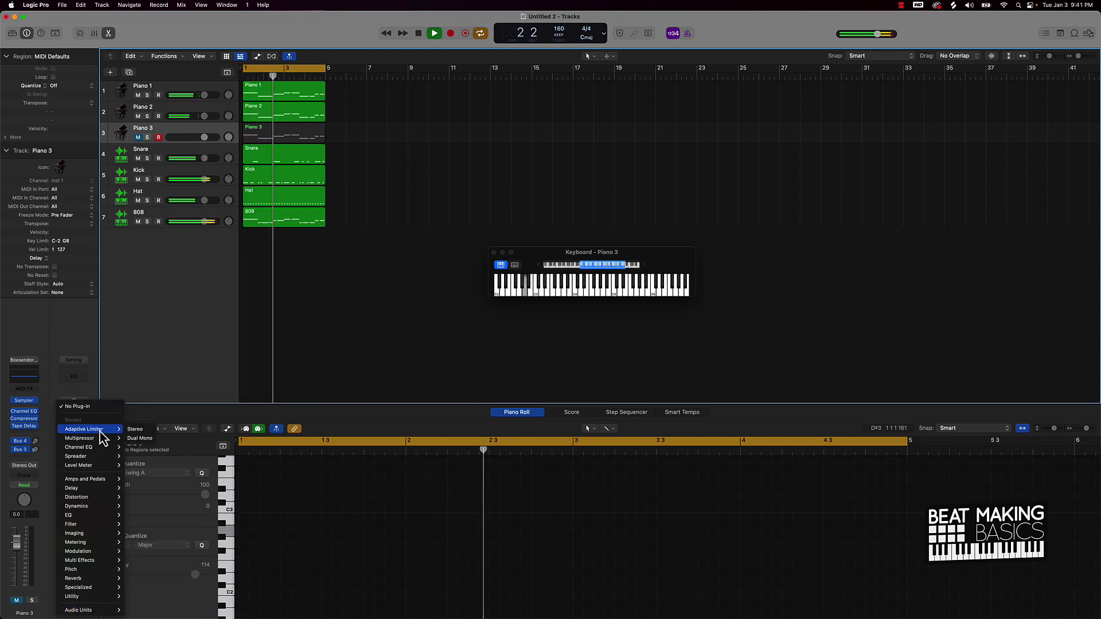
pyautogui.click(129, 430)
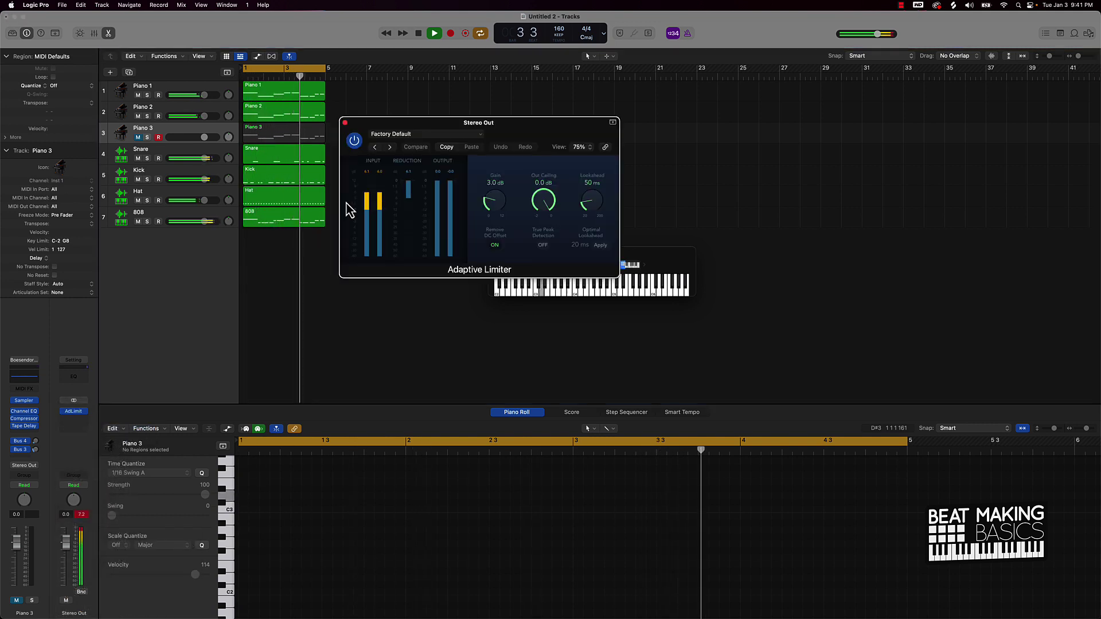
pyautogui.moveTo(487, 206); pyautogui.dragTo(553, 216)
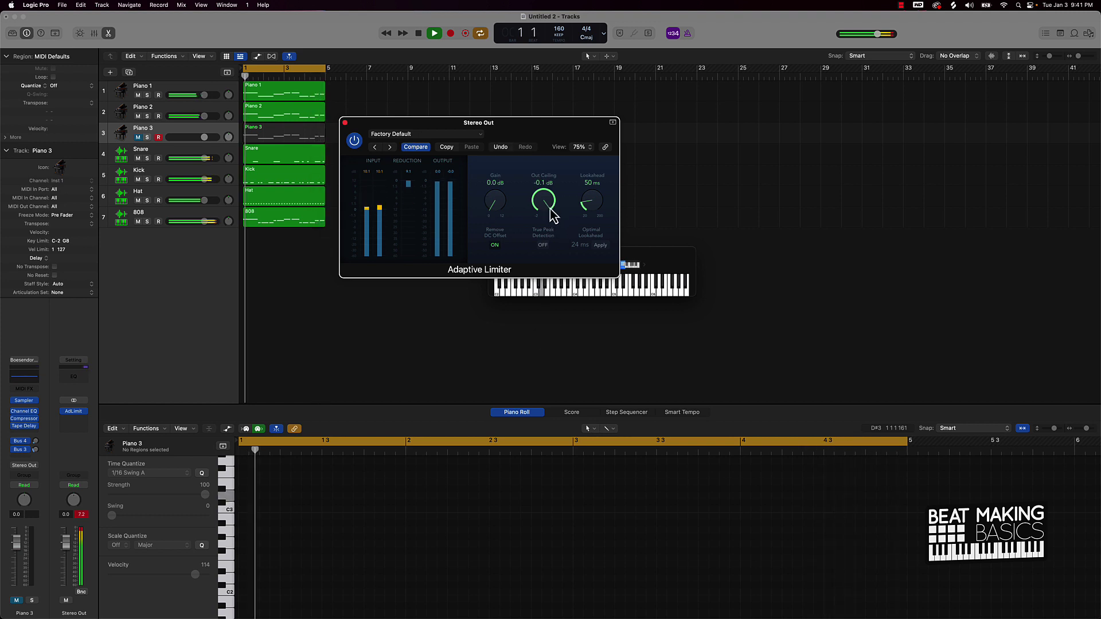
pyautogui.click(543, 245)
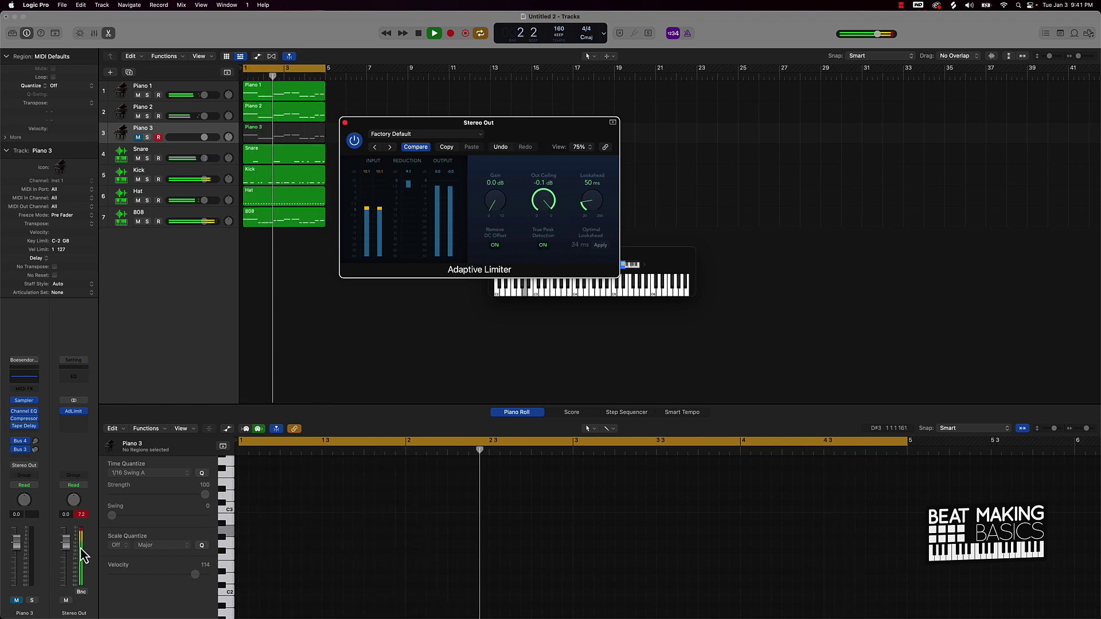
# - Close the Adaptive Limiter window and unmute Piano 3
pyautogui.click(302, 310)
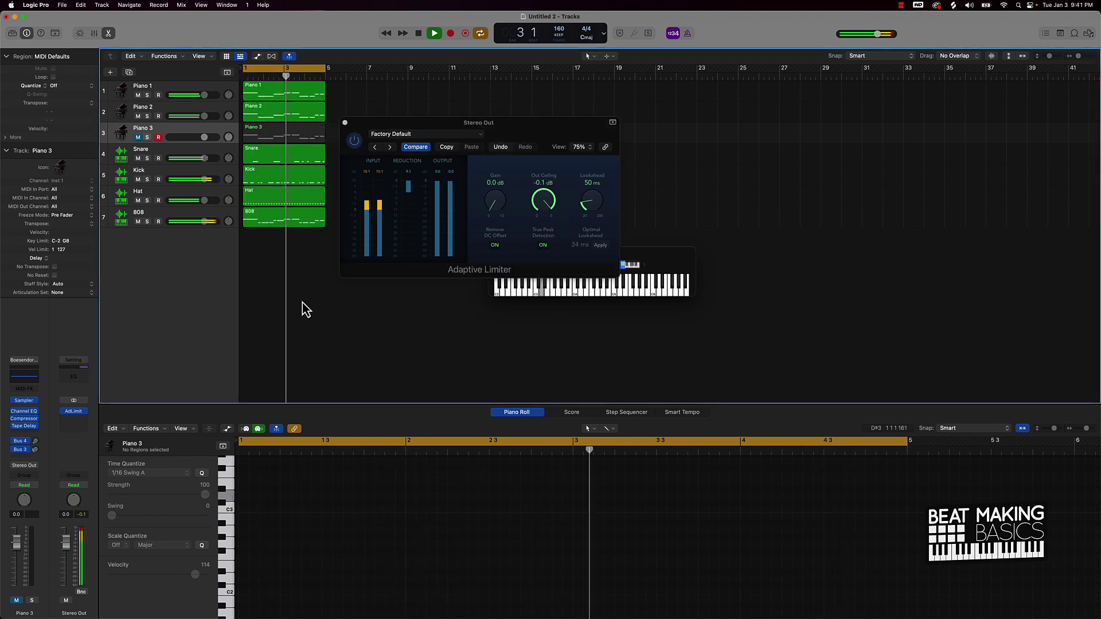
pyautogui.click(345, 122)
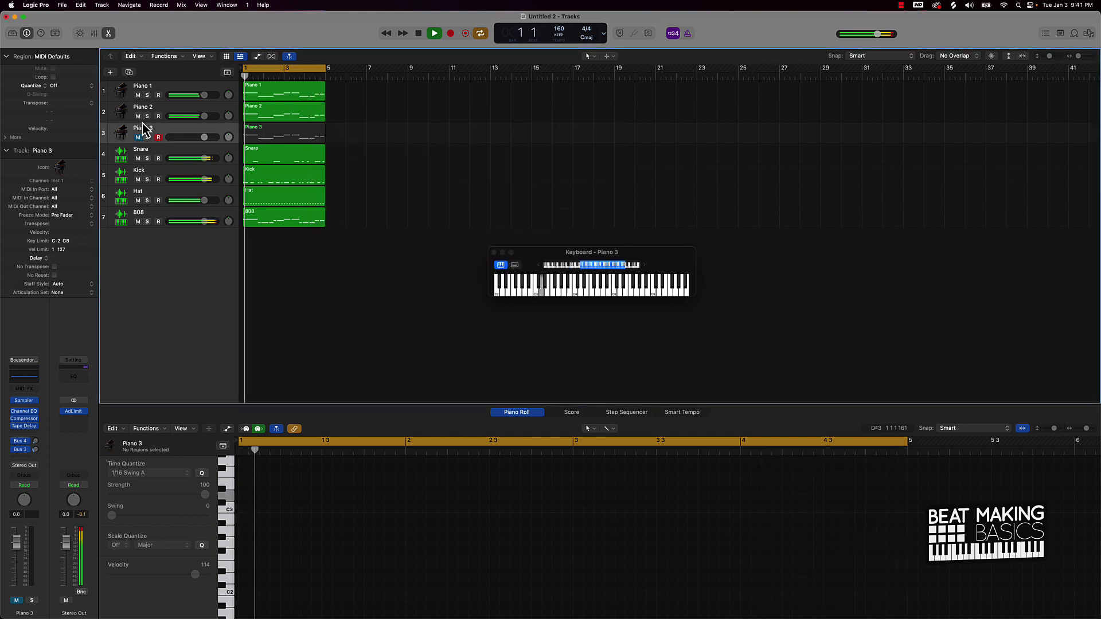
pyautogui.click(137, 138)
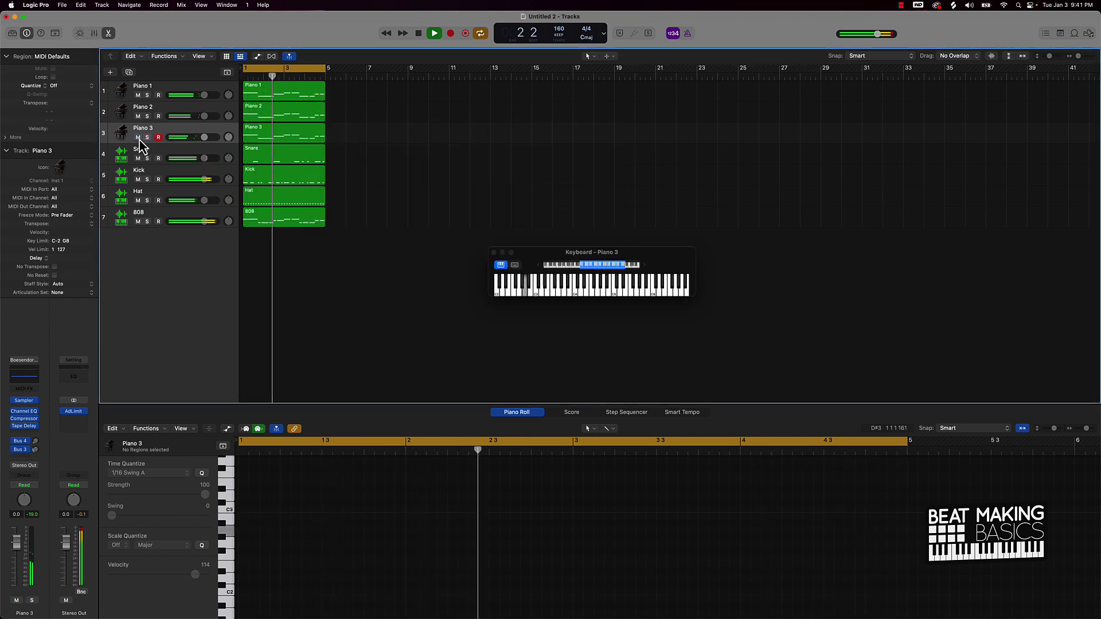